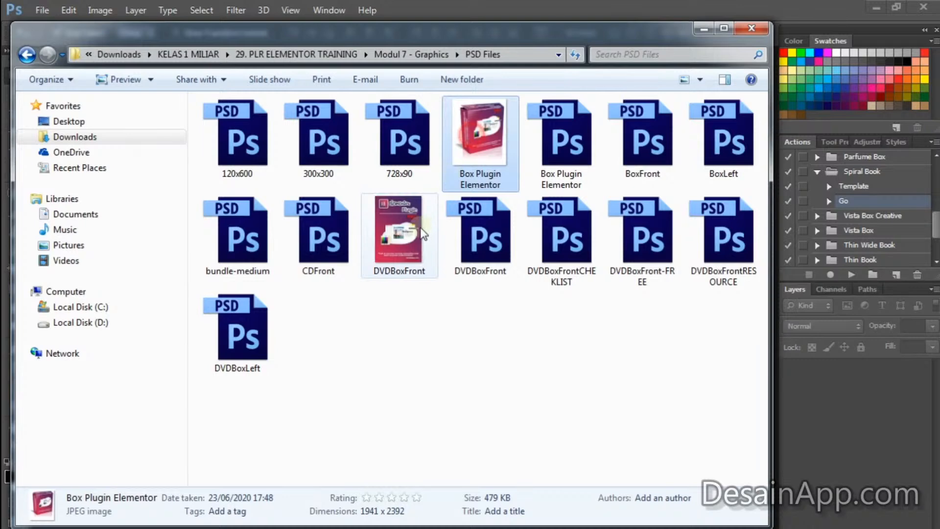
View the Box Plugin Elementor JPEG up close to examine the finished 3D product box, and close the preview.
left_click(414, 256)
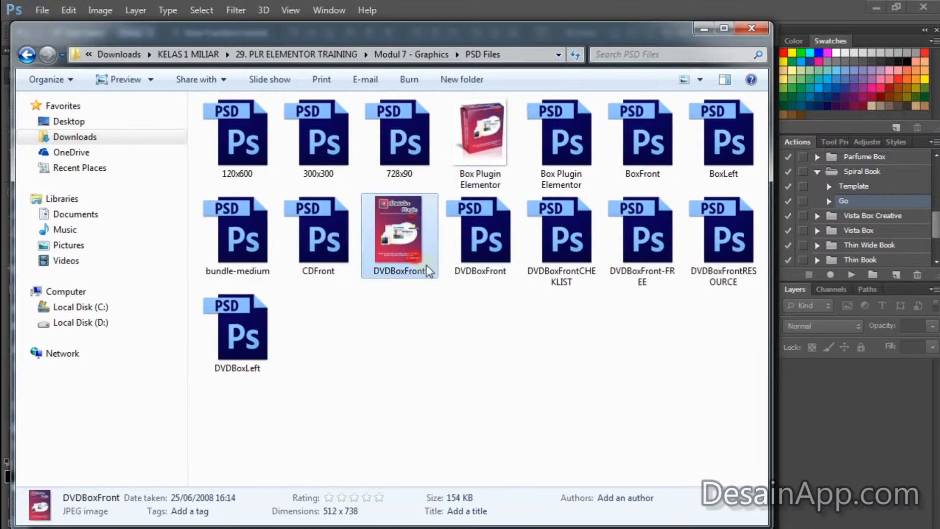
left_click(471, 170)
double_click(474, 153)
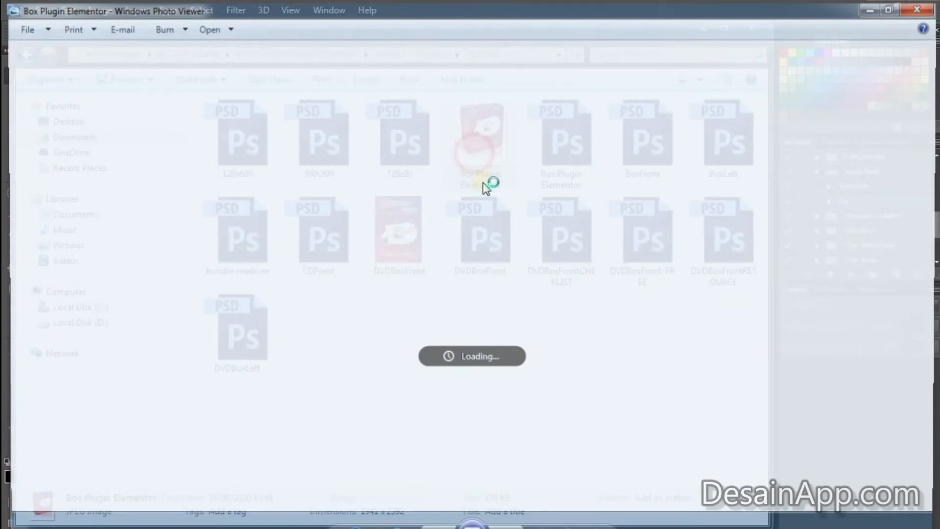
left_click(917, 9)
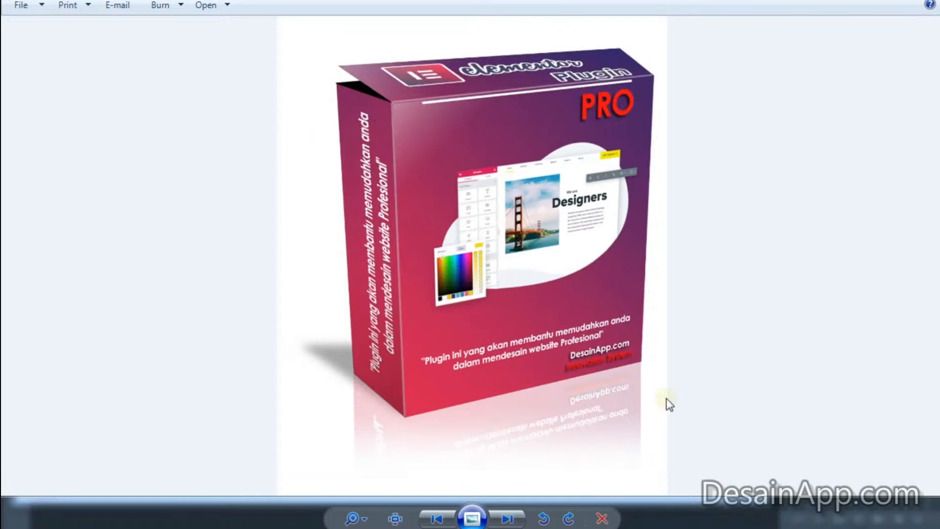
scroll(670, 405, "up", 1)
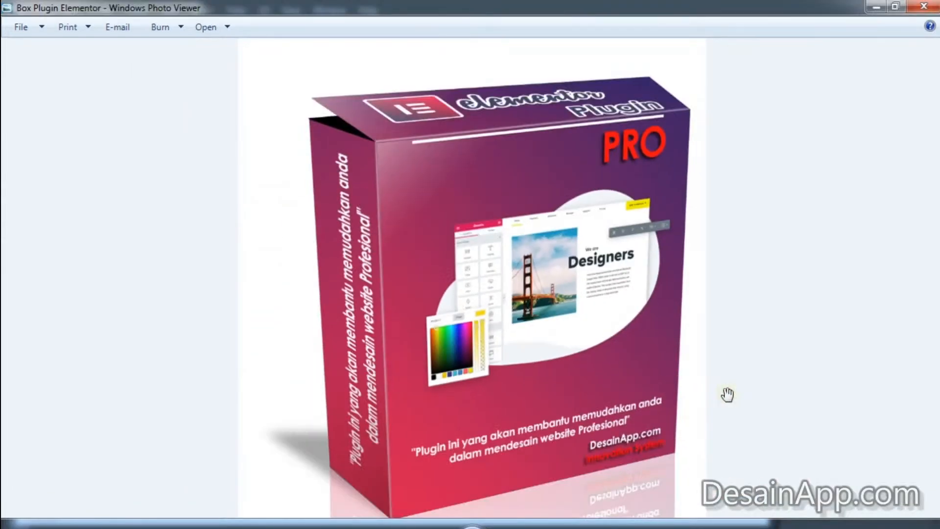
scroll(716, 368, "down", 1)
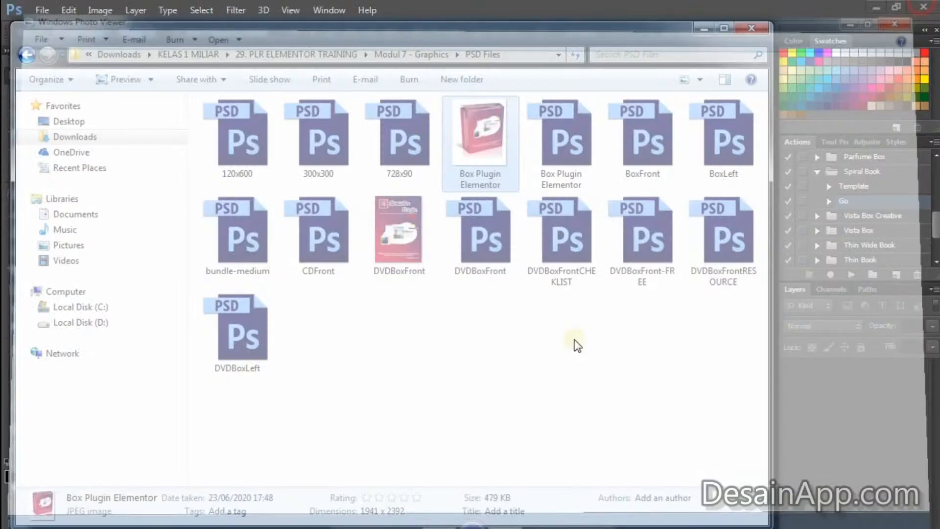
left_click(557, 160)
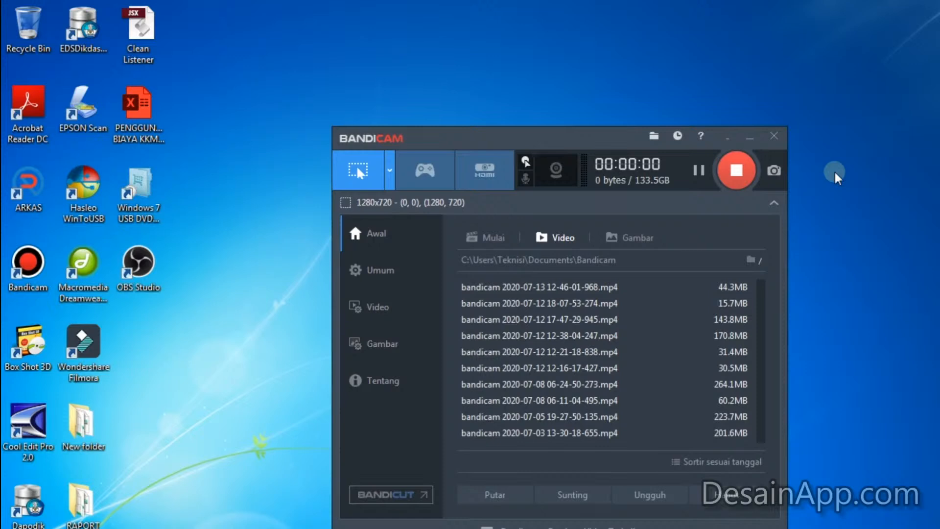
Minimize the Bandicam recorder window and switch from the desktop to Photoshop.
left_click(729, 138)
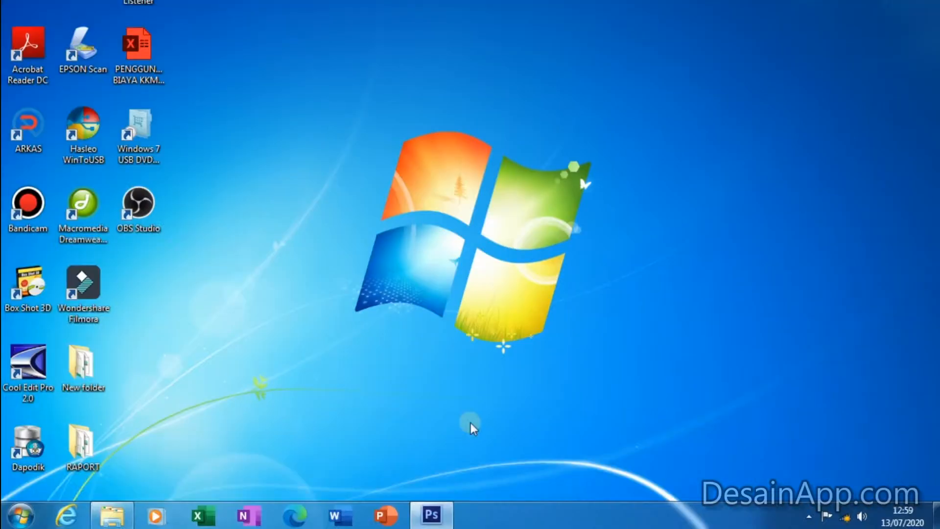
right_click(523, 219)
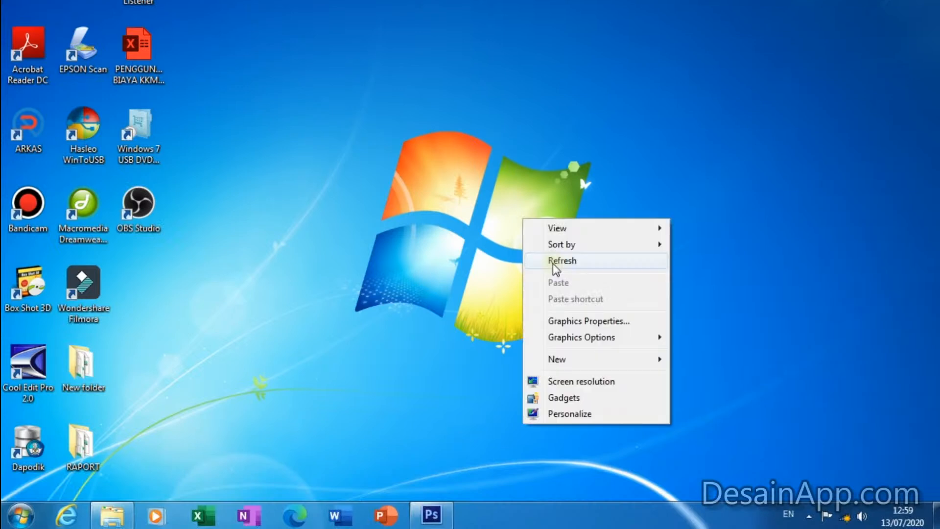
left_click(477, 366)
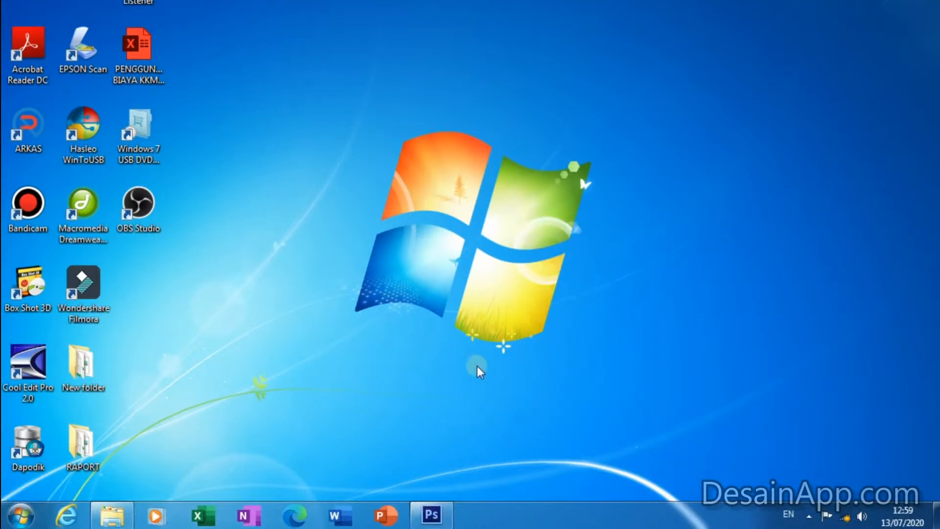
left_click(435, 507)
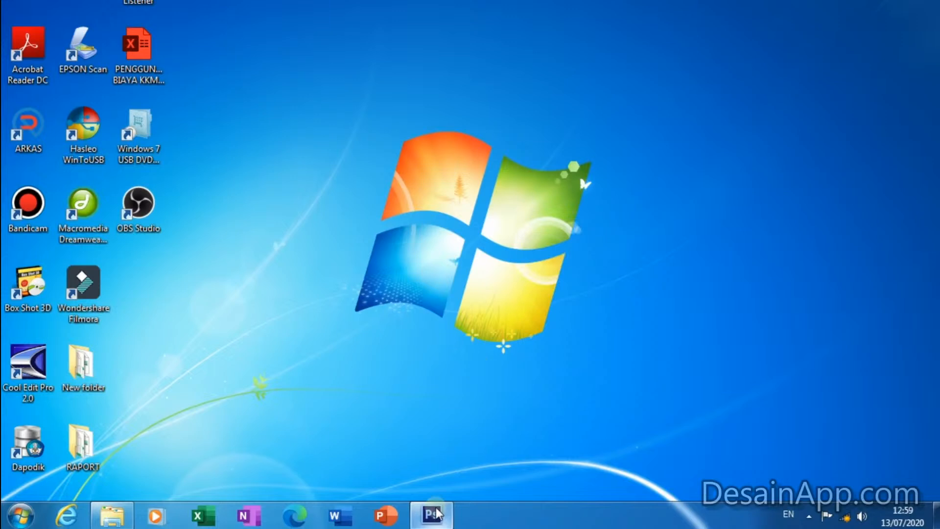
left_click(433, 513)
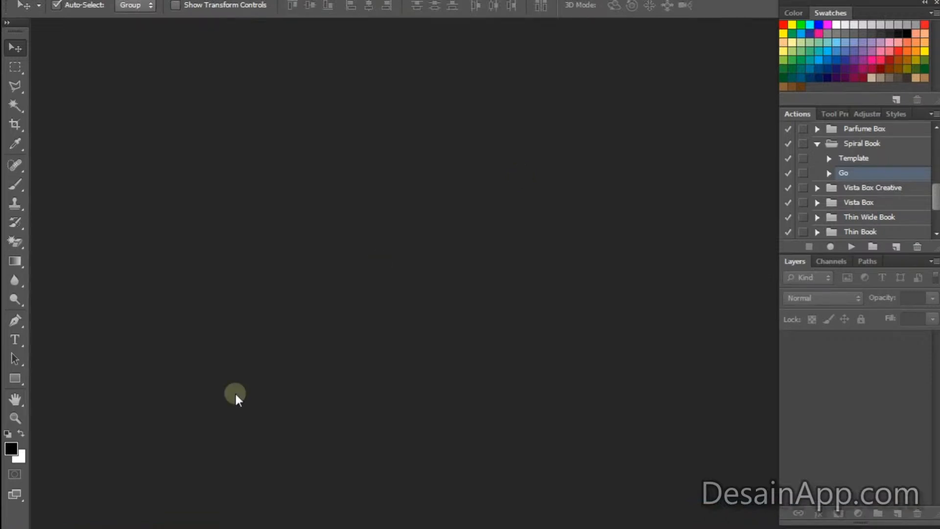
In Windows Explorer, open Downloads > KELAS 1 MILIAR > 29. PLR ELEMENTOR TRAINING > Modul 7 - Graphics > PSD Files.
left_click(117, 513)
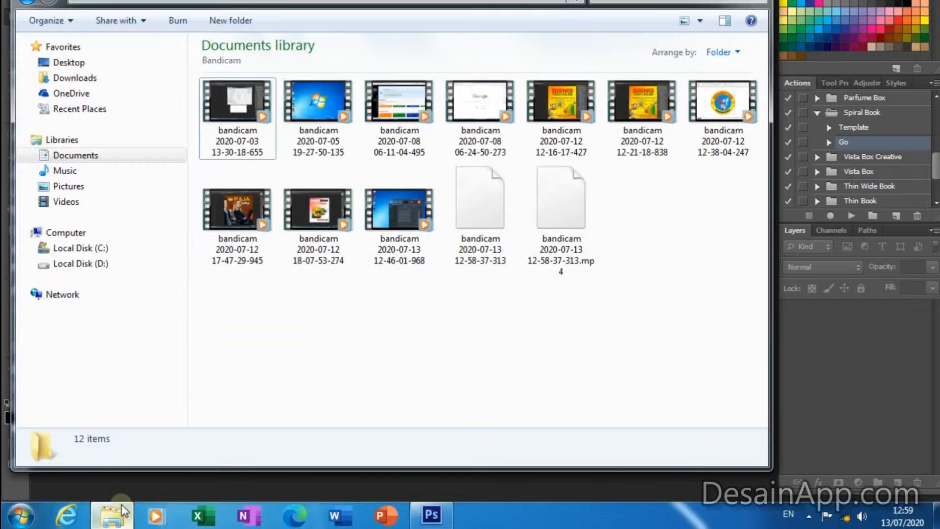
left_click(95, 81)
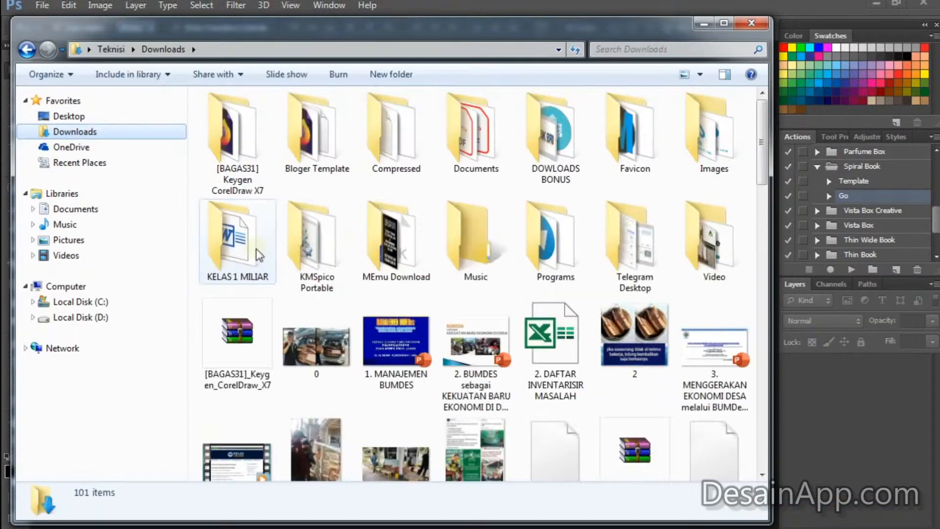
double_click(256, 248)
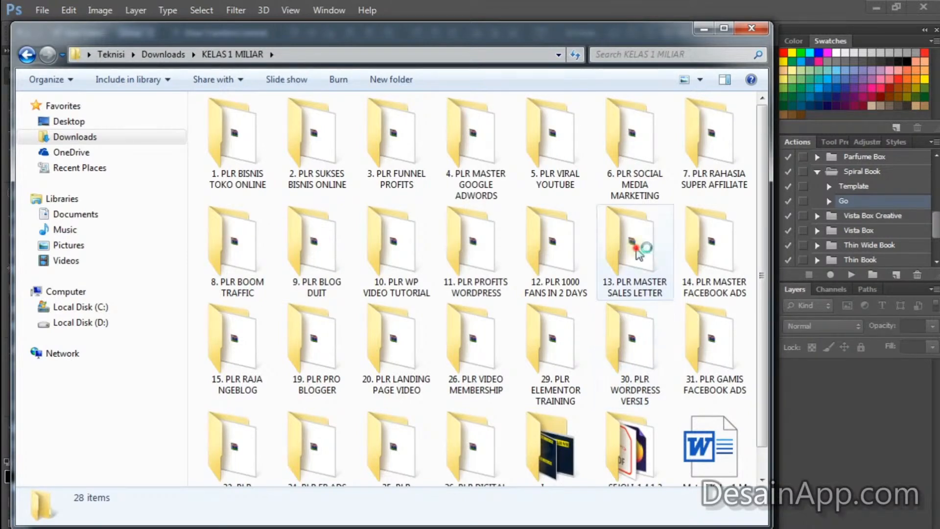
left_click(637, 252)
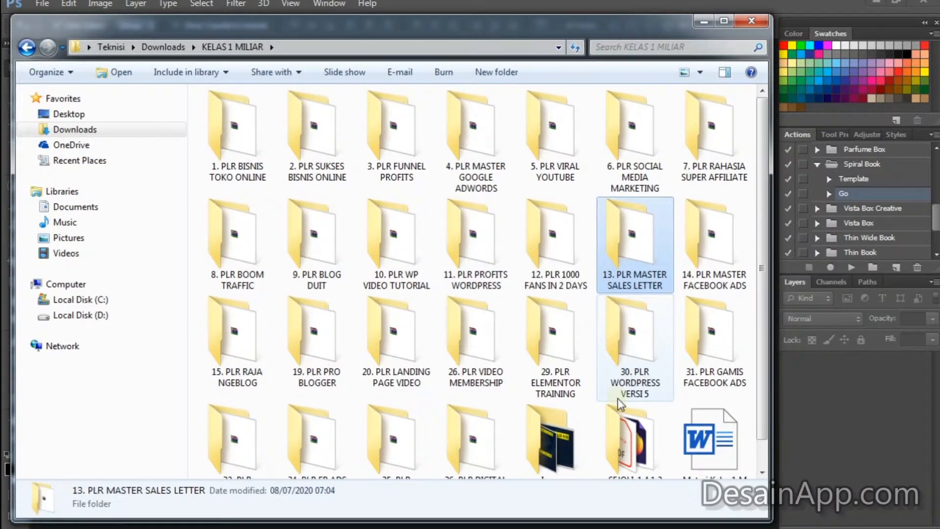
double_click(556, 363)
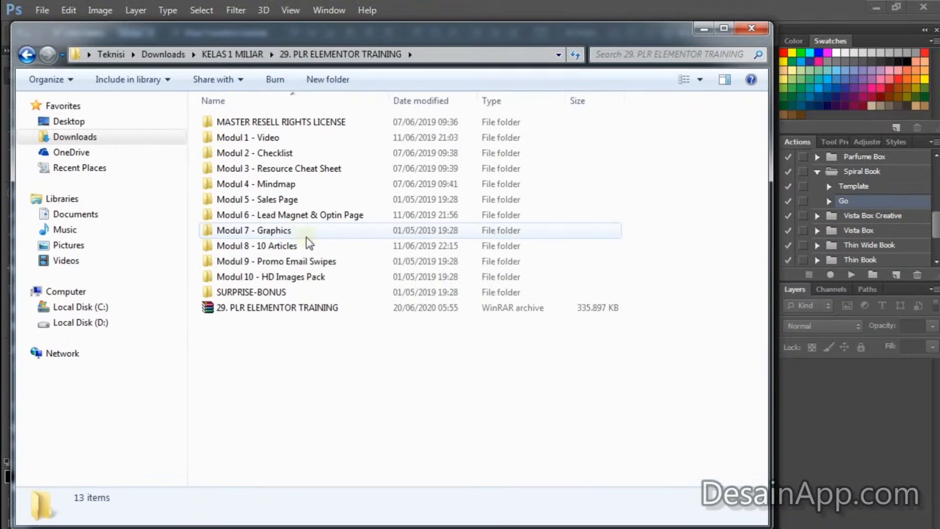
left_click(276, 234)
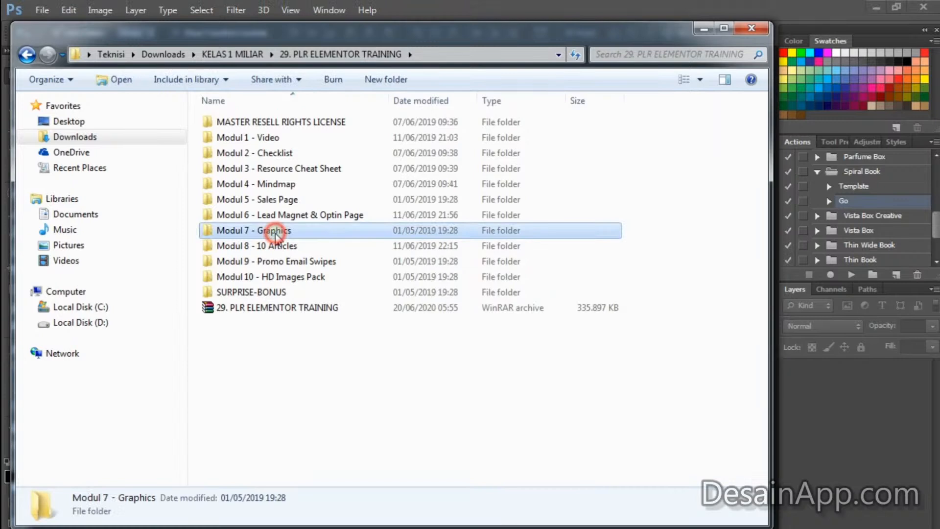
double_click(275, 233)
double_click(238, 156)
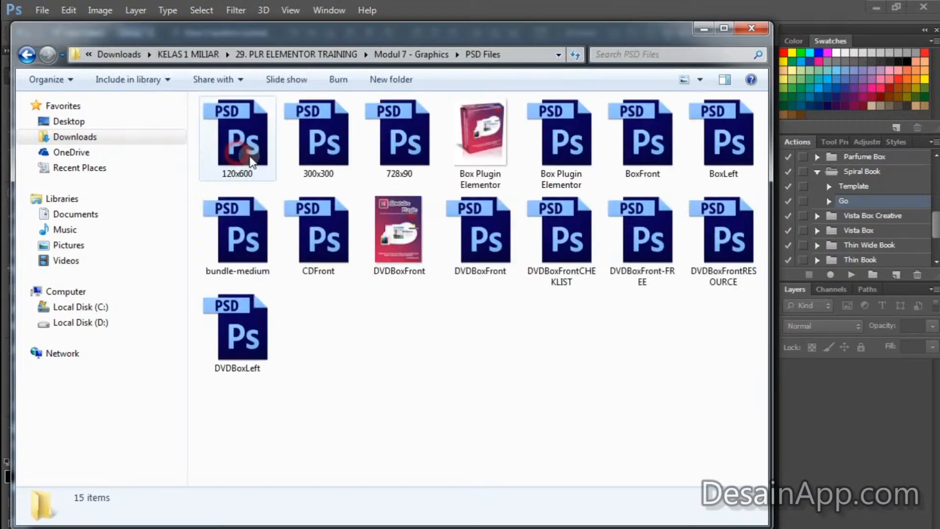
Preview the Box Plugin Elementor JPEG in Windows Photo Viewer, inspect the box's front and side artwork, and close it.
left_click(461, 147)
left_click(416, 230)
left_click(458, 153)
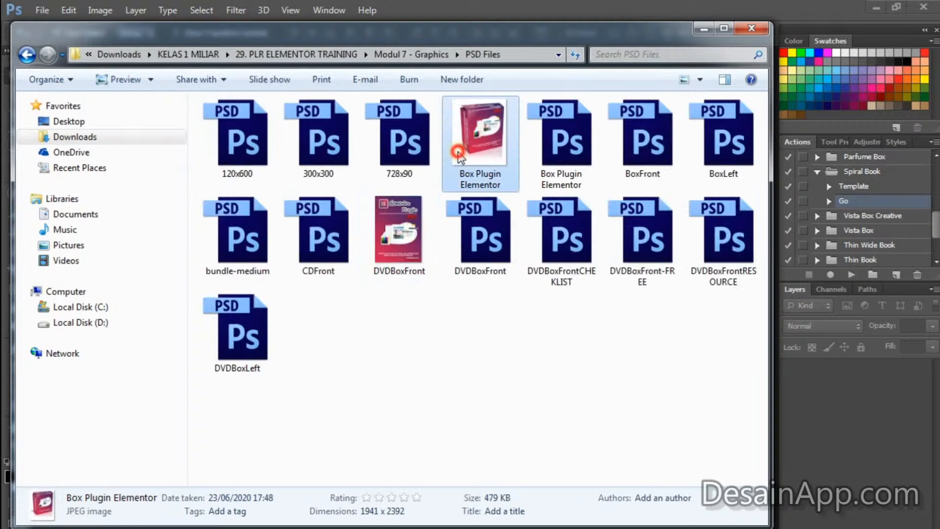
key("Left")
key("Left")
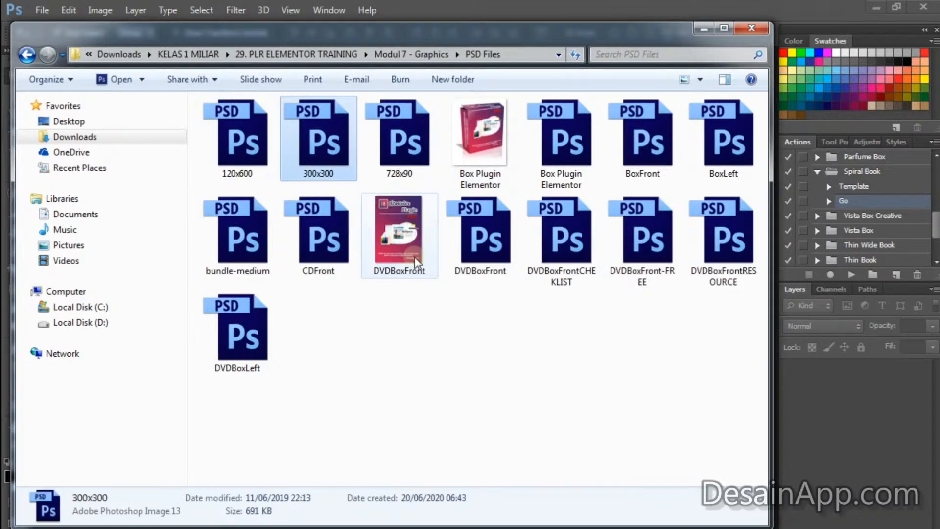
double_click(471, 171)
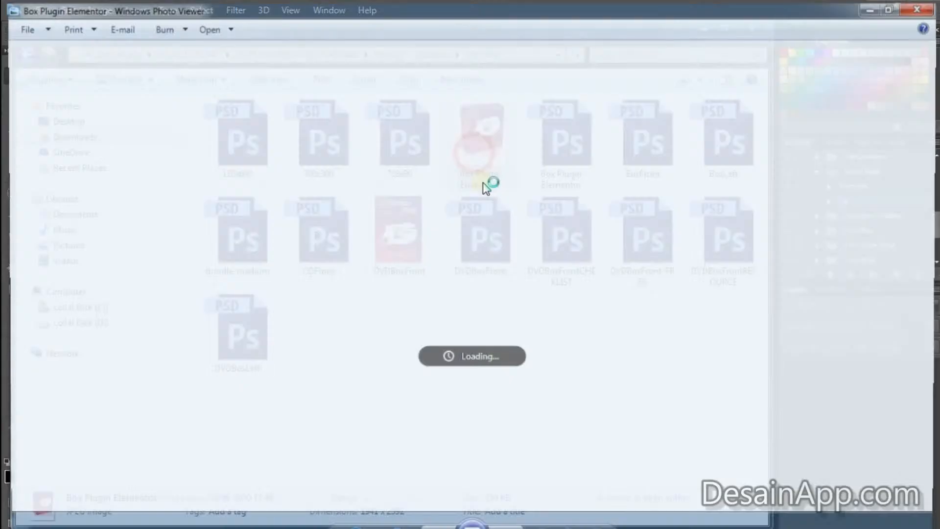
left_click(917, 10)
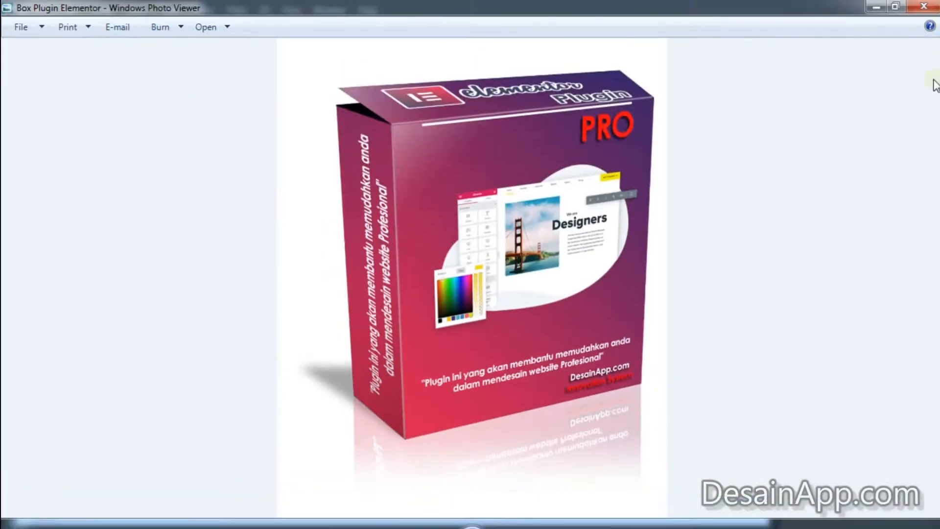
scroll(774, 242, "up", 3)
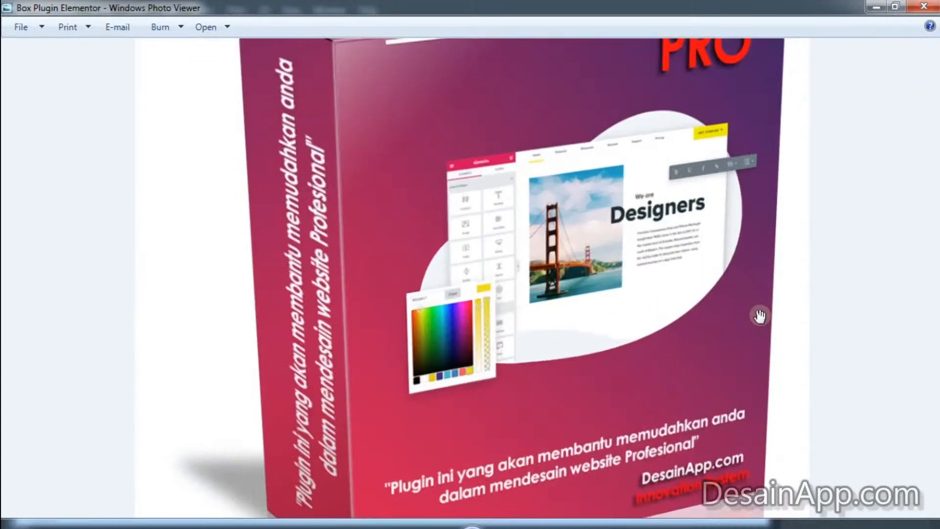
left_click_drag(760, 315, 727, 393)
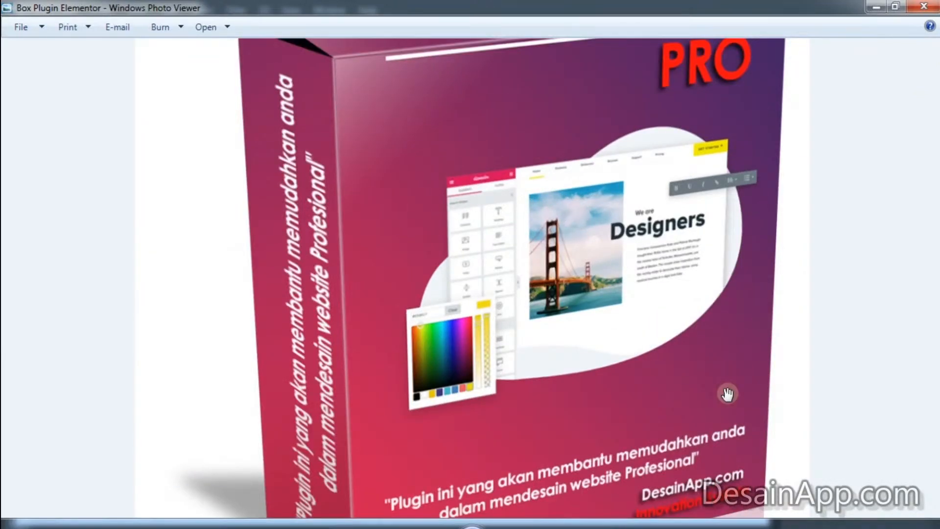
scroll(727, 393, "down", 3)
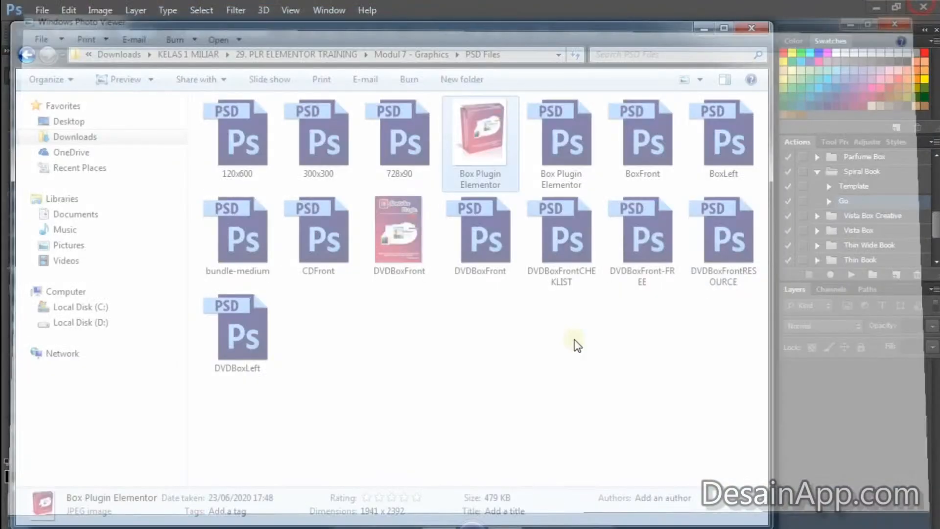
Open Box Plugin Elementor.psd in Photoshop to look at the layered box mockup, and close it without saving changes.
left_click(557, 161)
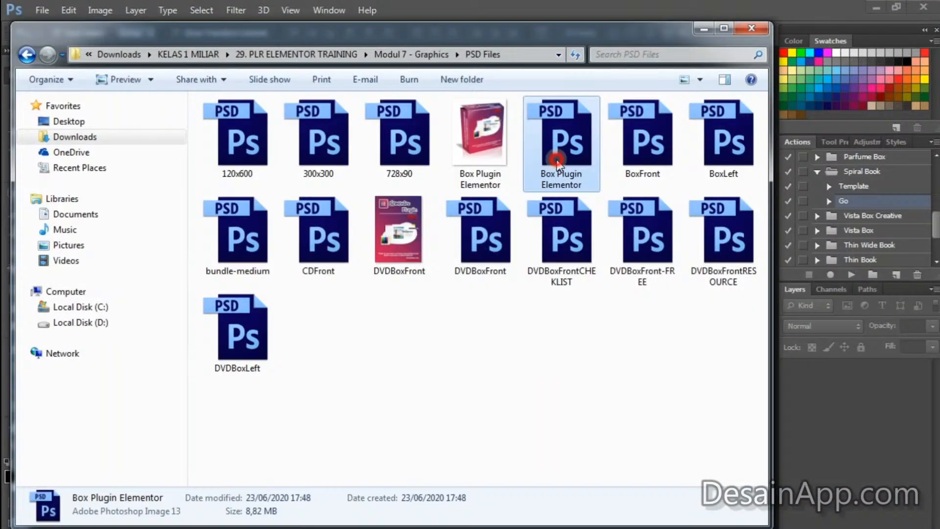
double_click(399, 230)
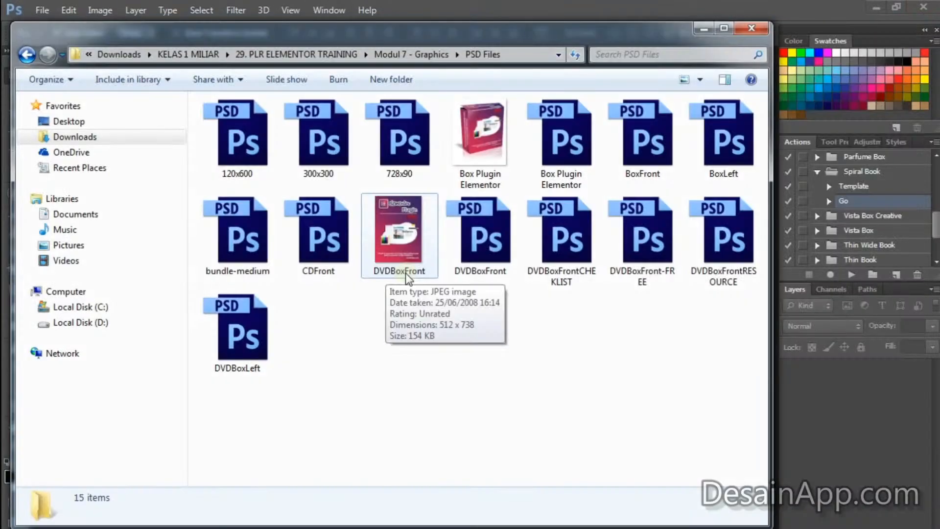
left_click(405, 272)
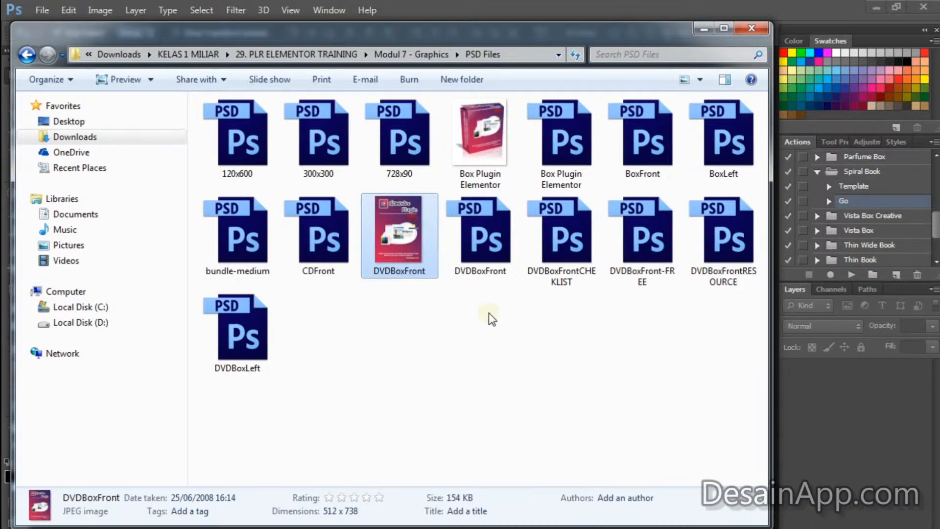
left_click(482, 267)
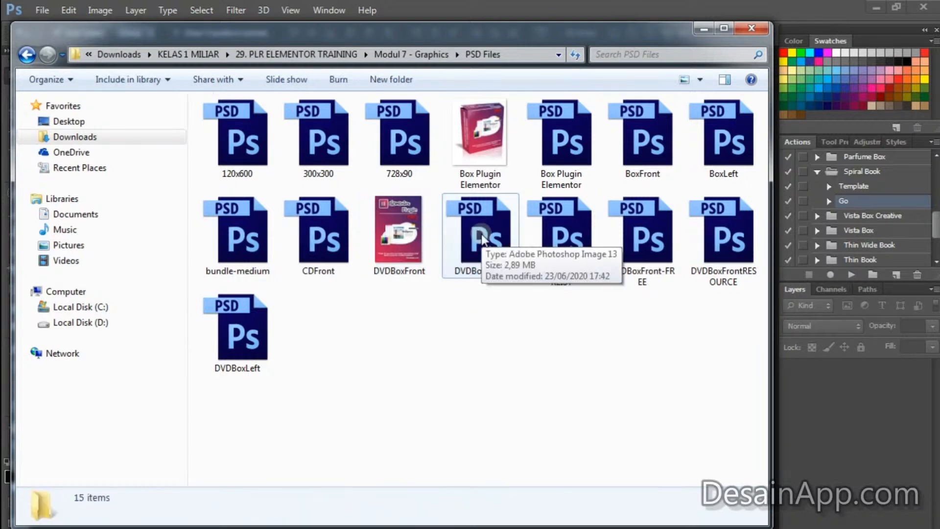
left_click(563, 147)
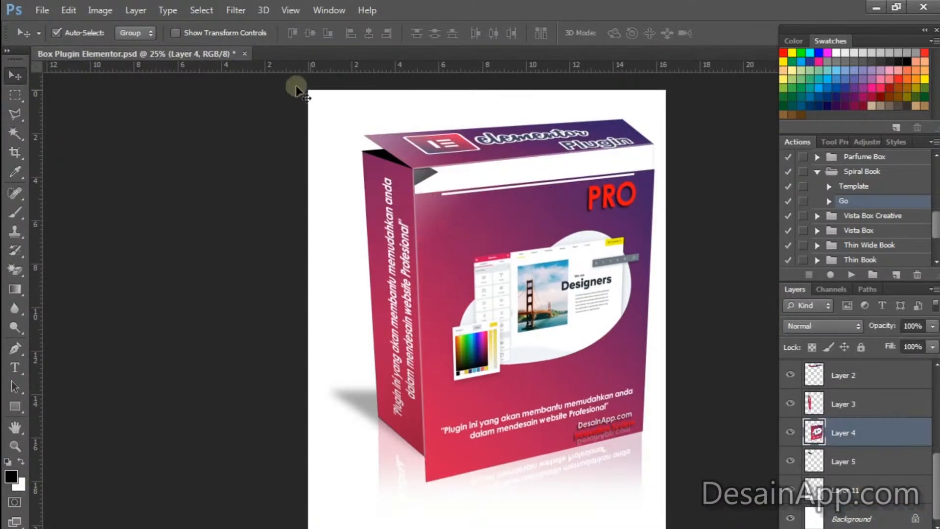
left_click(246, 53)
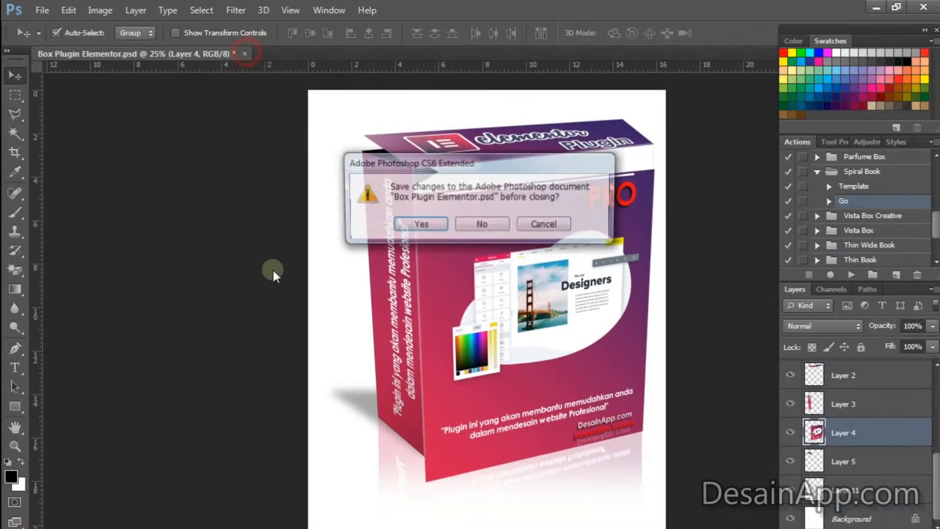
left_click(478, 226)
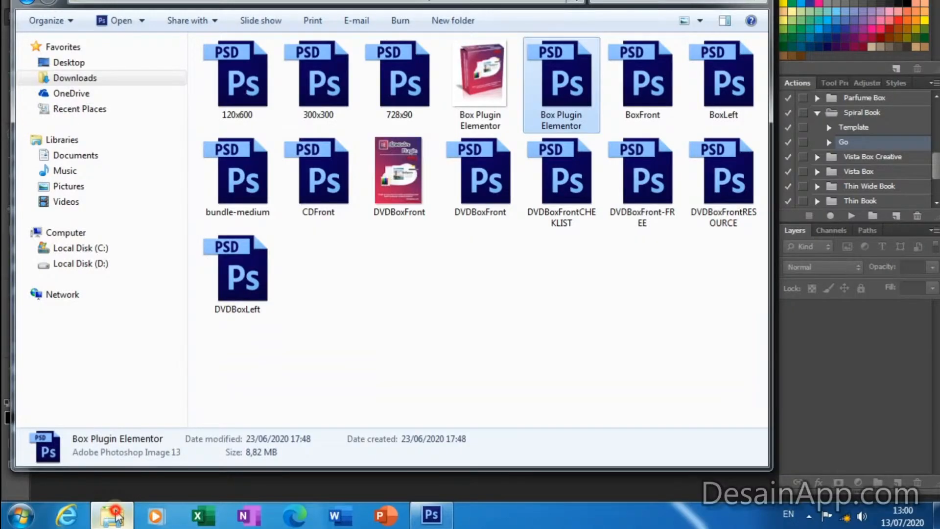
Open the flat DVDBoxFront PSD cover from the PSD Files folder in Photoshop and inspect its bottom text lines.
left_click(114, 515)
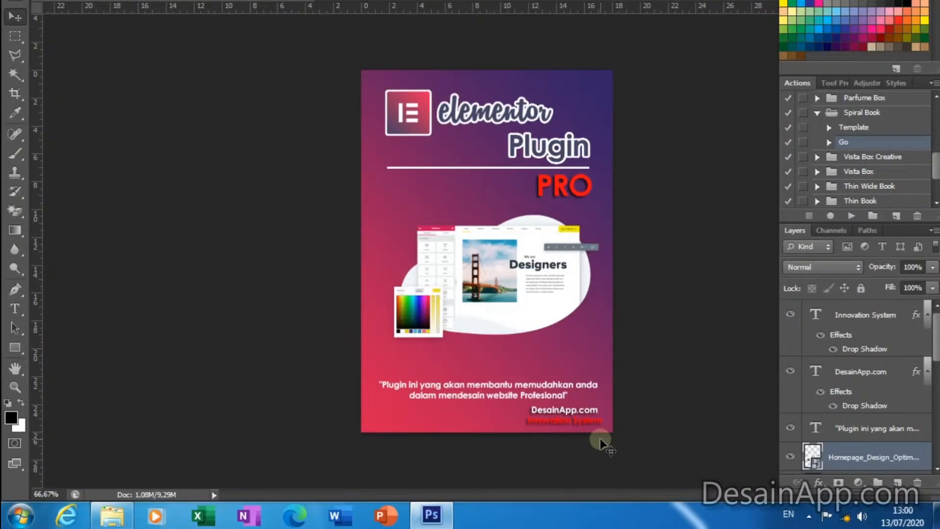
scroll(600, 437, "up", 2)
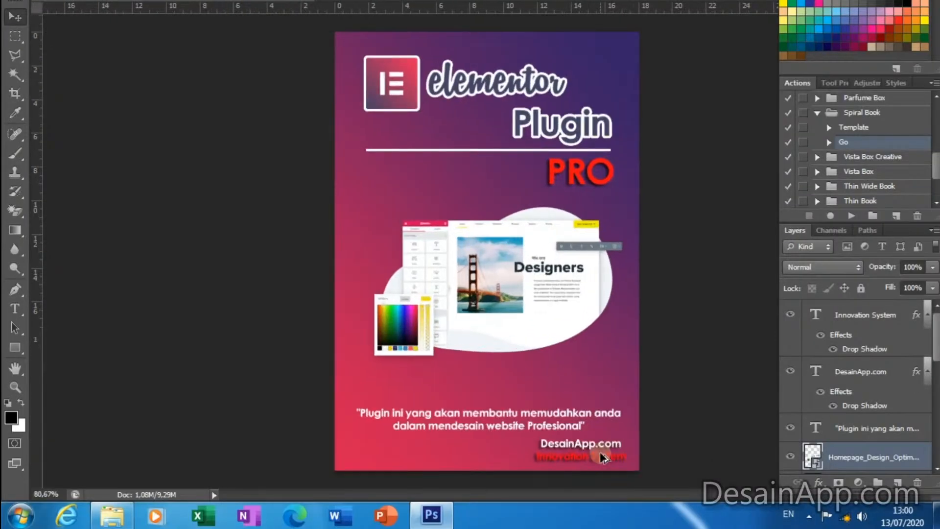
scroll(601, 452, "up", 3)
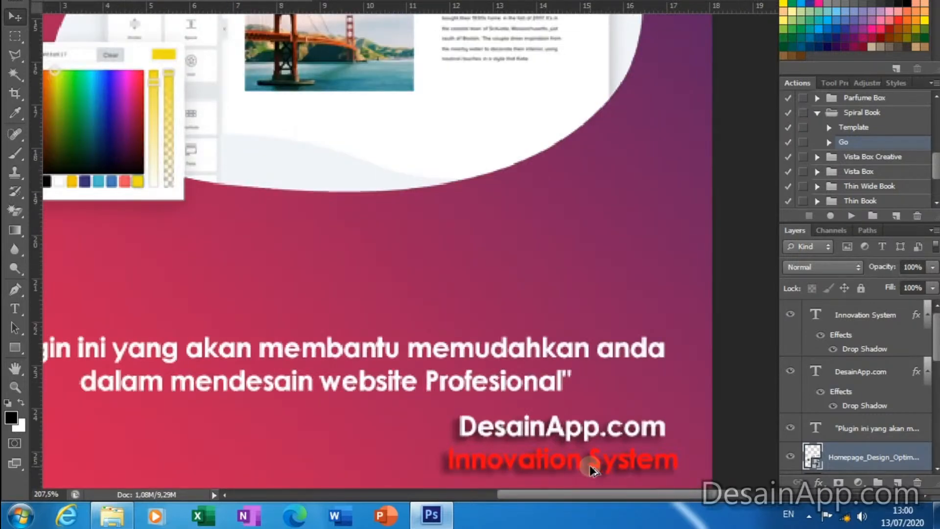
Recolor the DesainApp.com text near-black (#100101) on the DVDBoxFront cover.
left_click(632, 427)
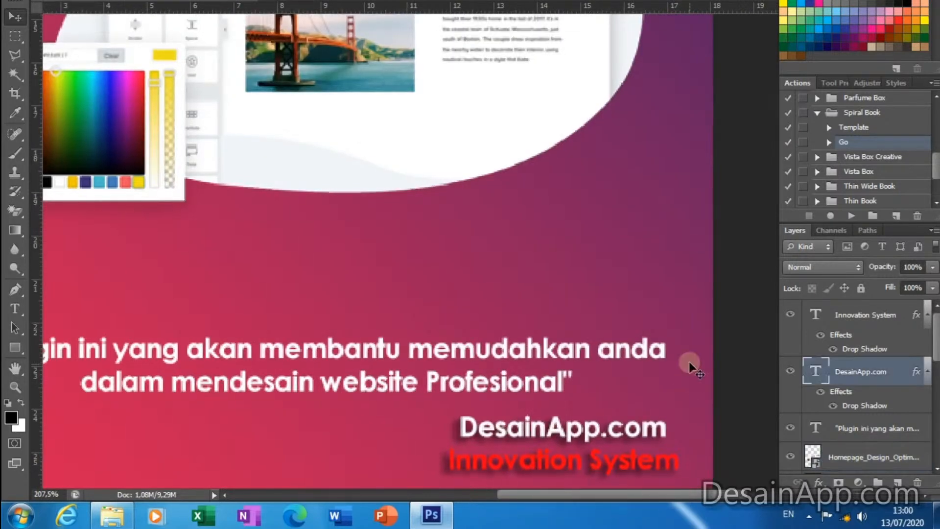
right_click(589, 433)
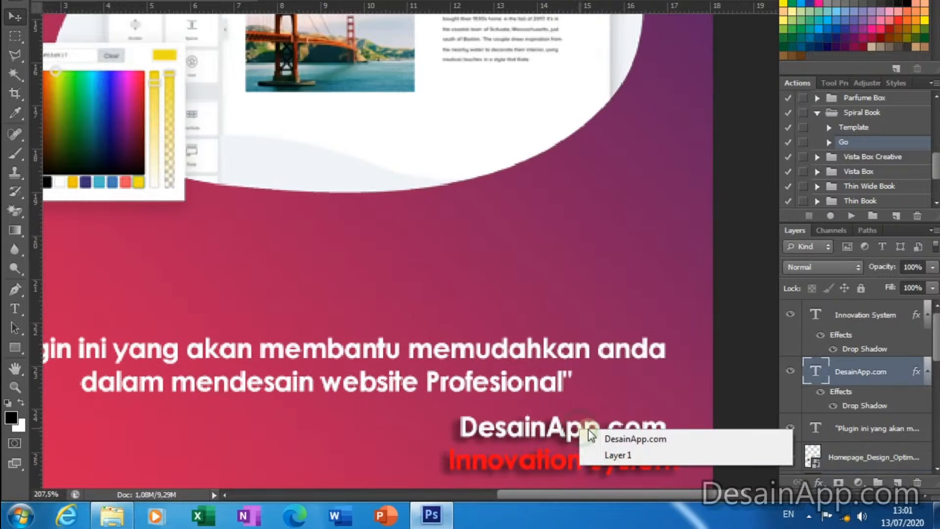
left_click(64, 339)
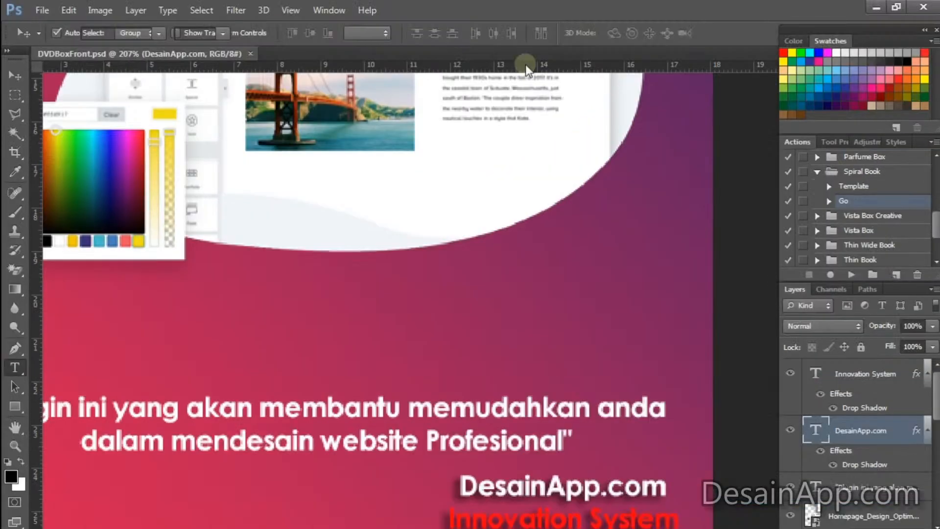
key("t")
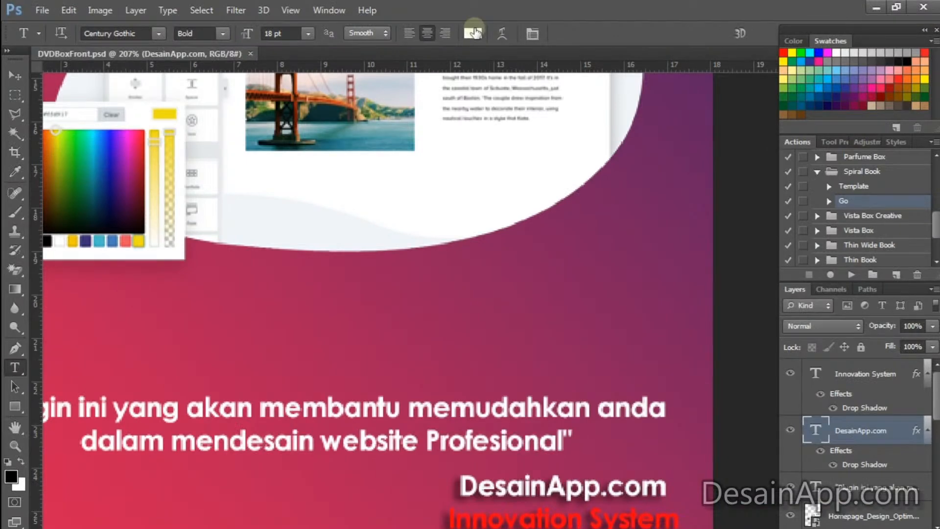
left_click(474, 34)
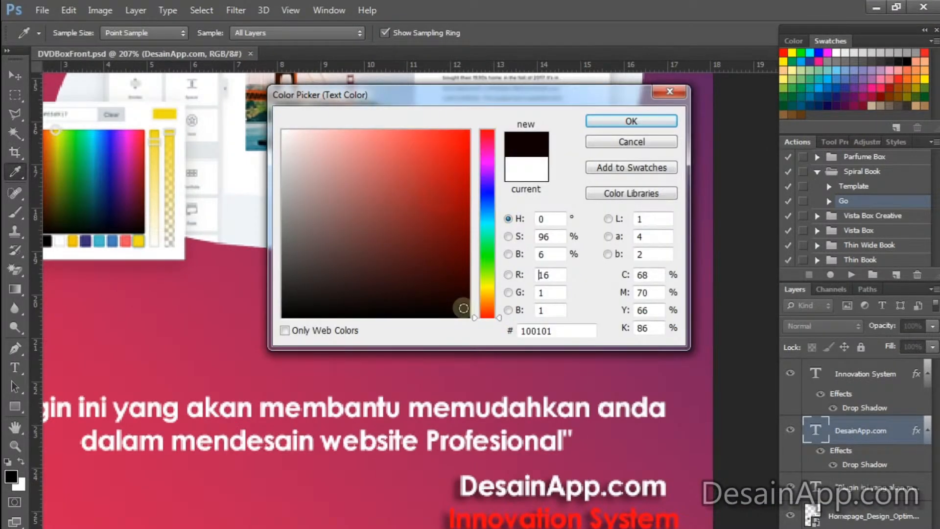
key("Return")
Select the whole Innovation System text line under DesainApp.com and change its colour to white.
left_click(567, 522)
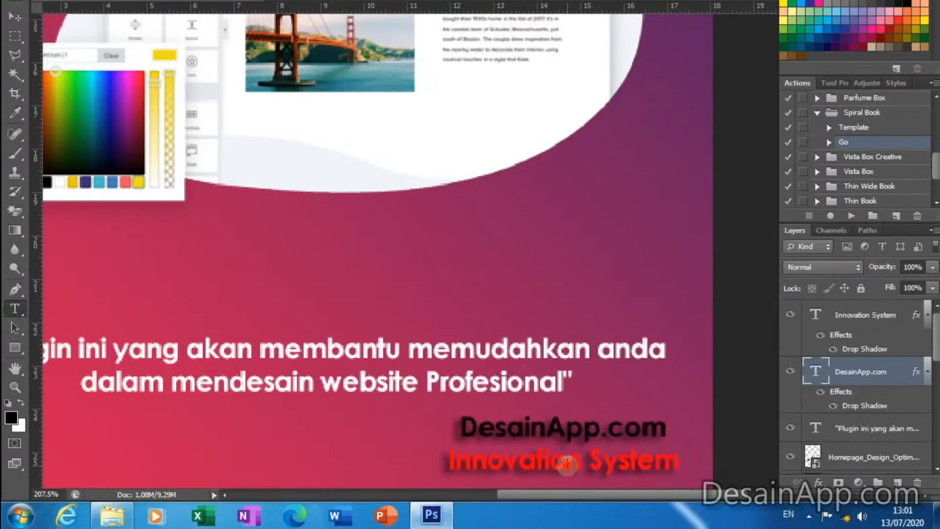
left_click(566, 462)
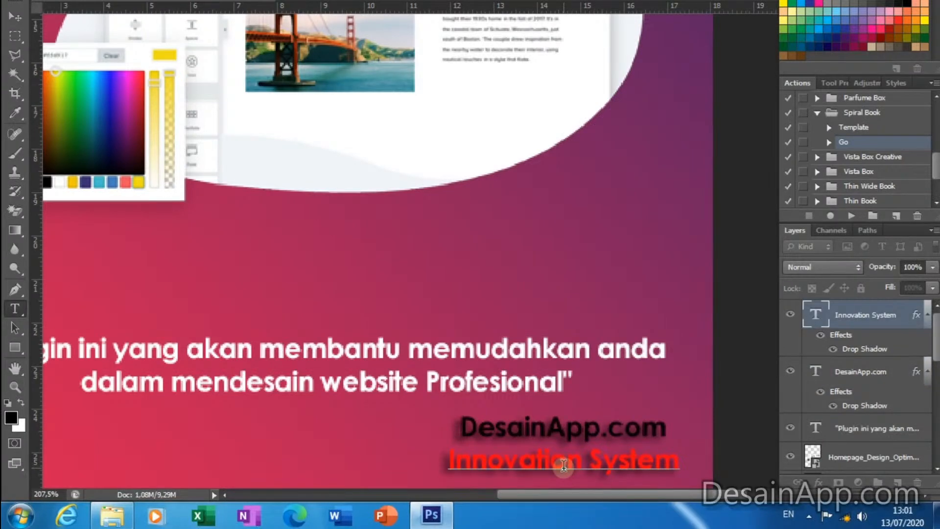
triple_click(564, 465)
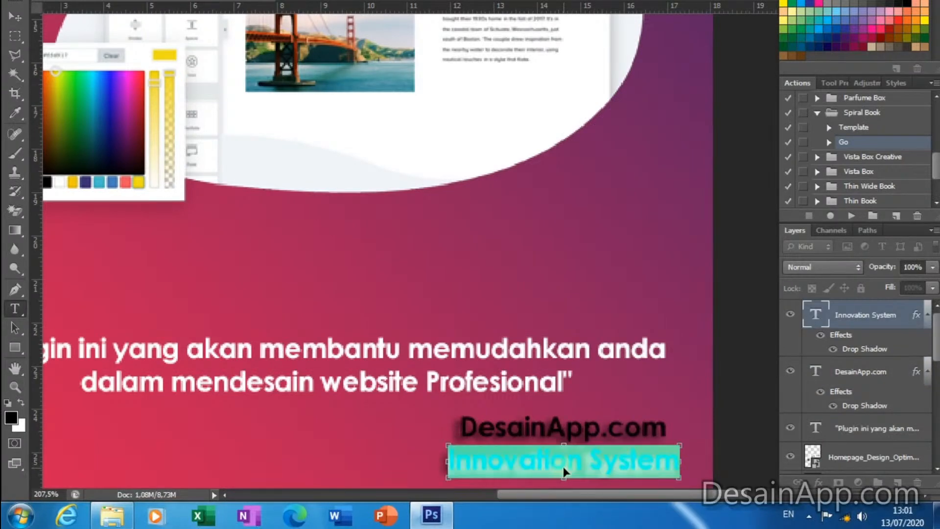
left_click(472, 0)
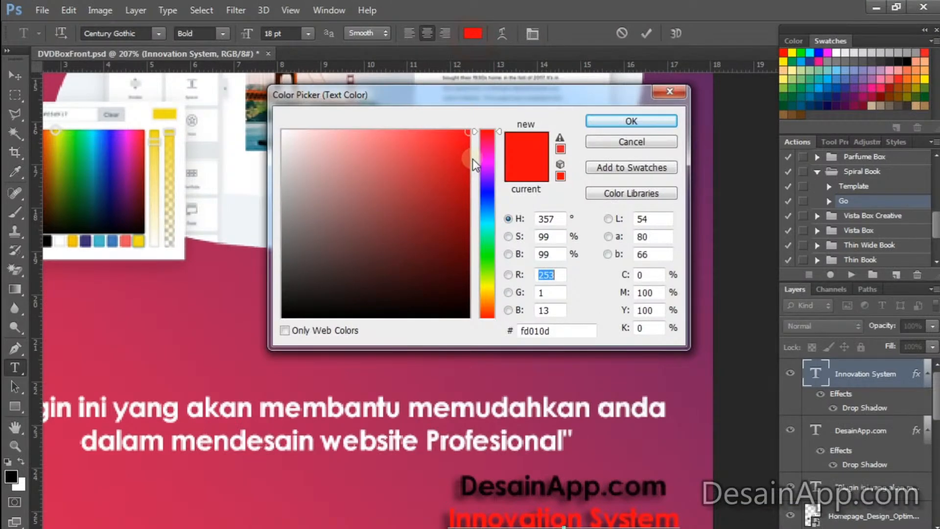
left_click(623, 119)
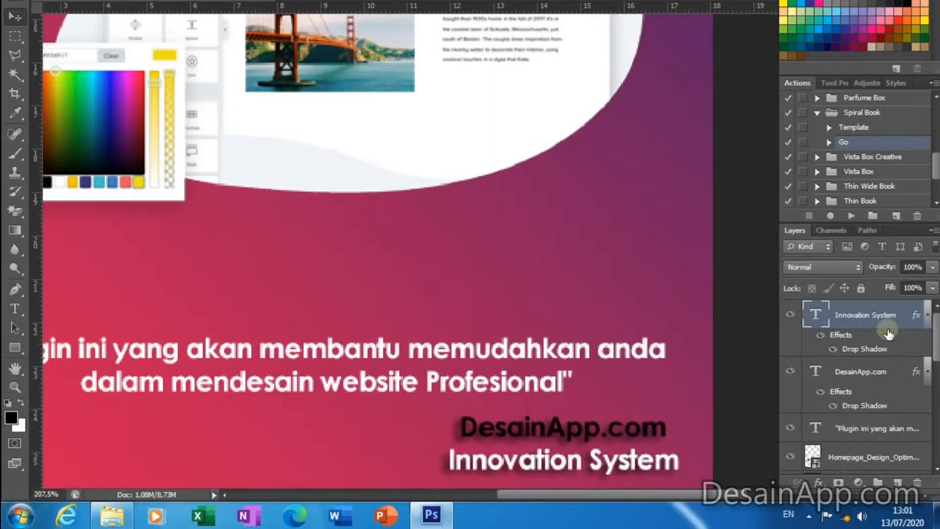
Check the Innovation System layer's style settings, accept them without changes, and review the whole cover.
left_click(885, 326)
double_click(885, 326)
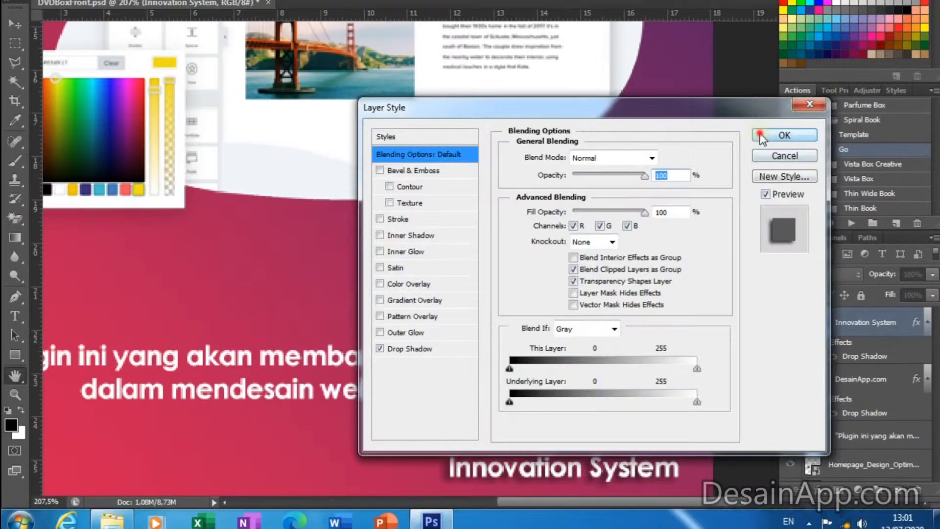
left_click(760, 135)
scroll(736, 293, "down", 2)
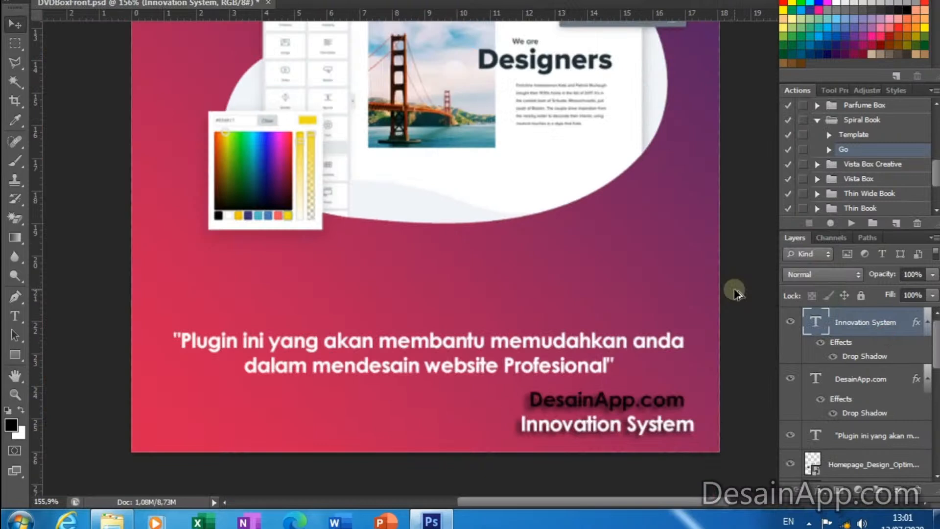
scroll(736, 293, "down", 3)
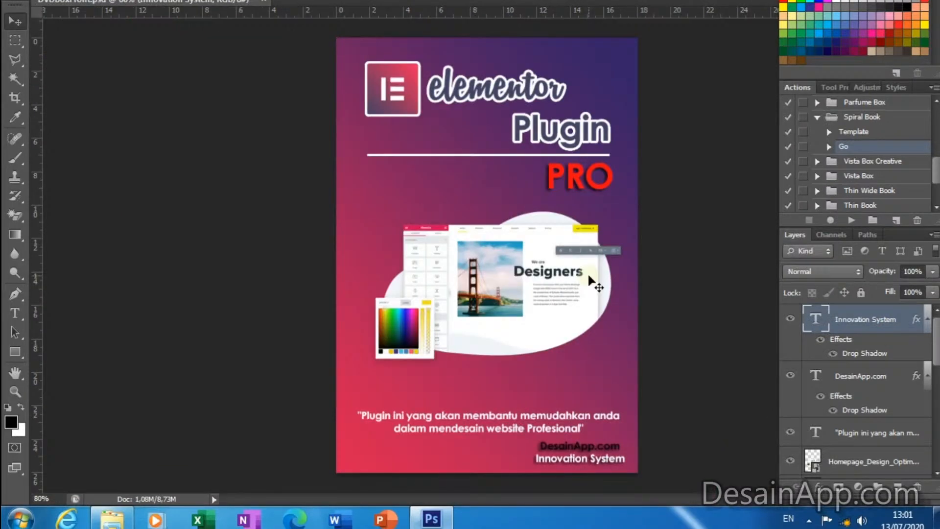
left_click(524, 191)
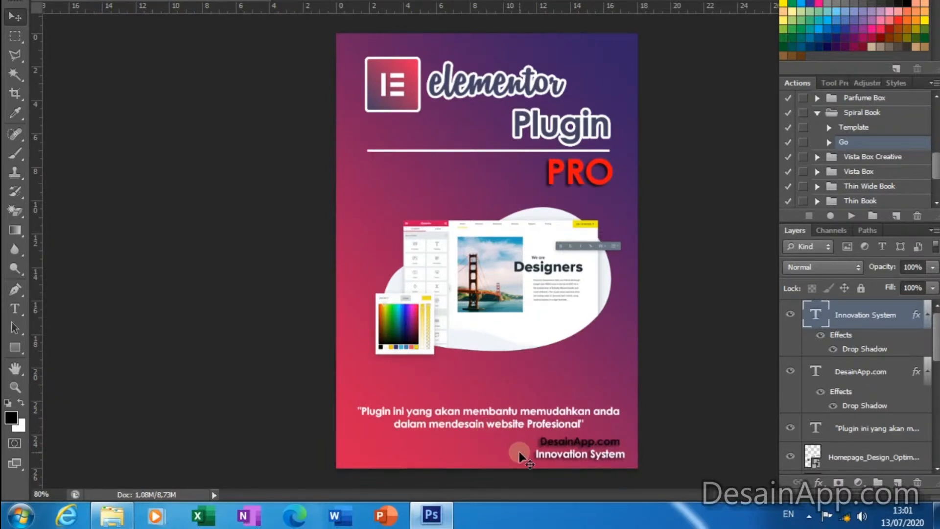
Move and enlarge the DesainApp.com text so it spans the width of the Innovation System line below it.
scroll(519, 451, "up", 1)
scroll(596, 465, "up", 7)
right_click(576, 436)
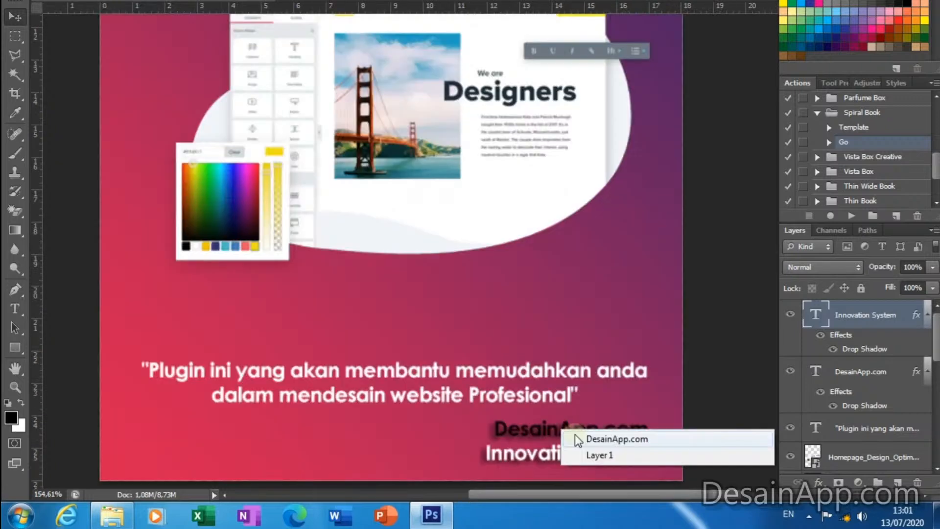
left_click(578, 439)
left_click_drag(502, 418, 485, 412)
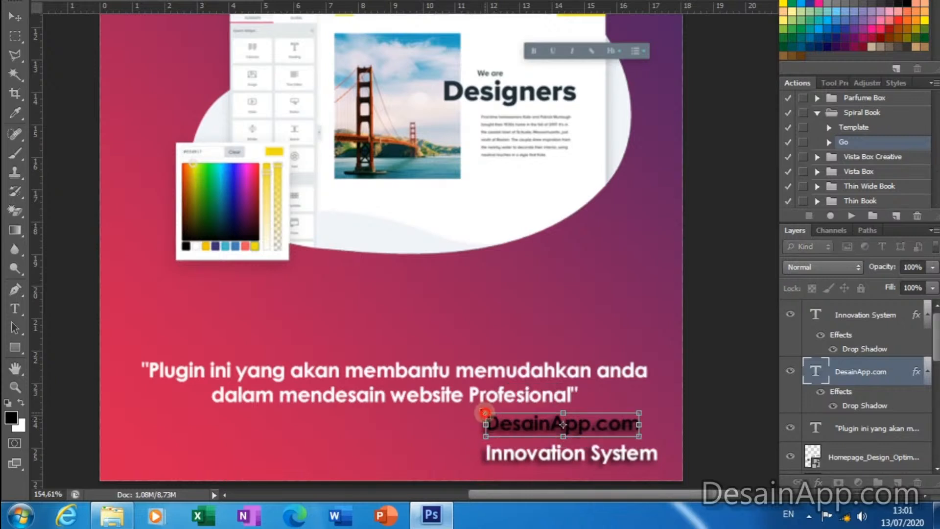
left_click_drag(639, 435, 652, 441)
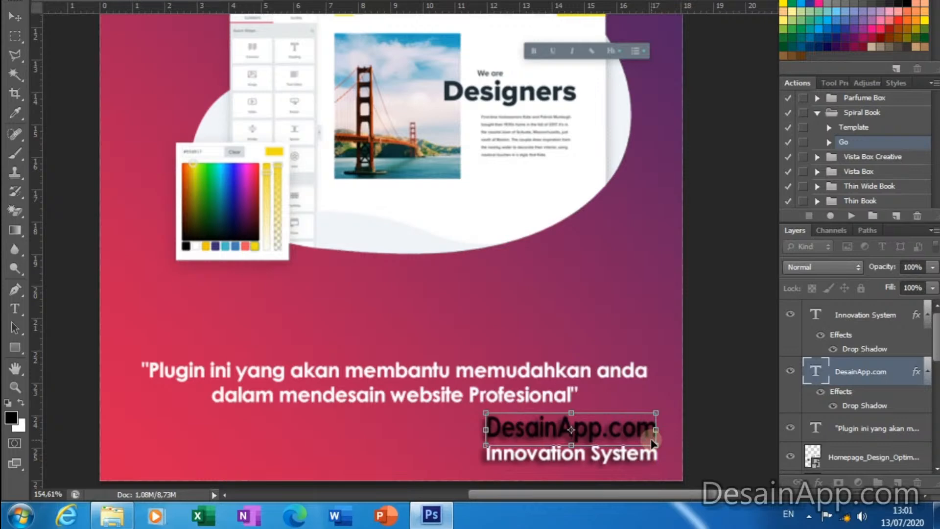
left_click(407, 224)
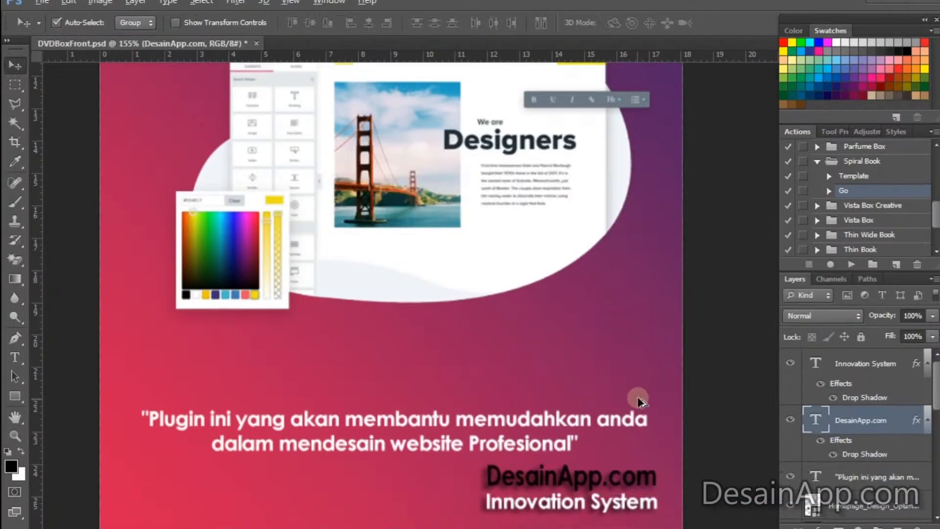
Collapse the Spiral Book and Thin Book 2 action sets, and play the Template action from Vista Box Creative.
key("ctrl+0")
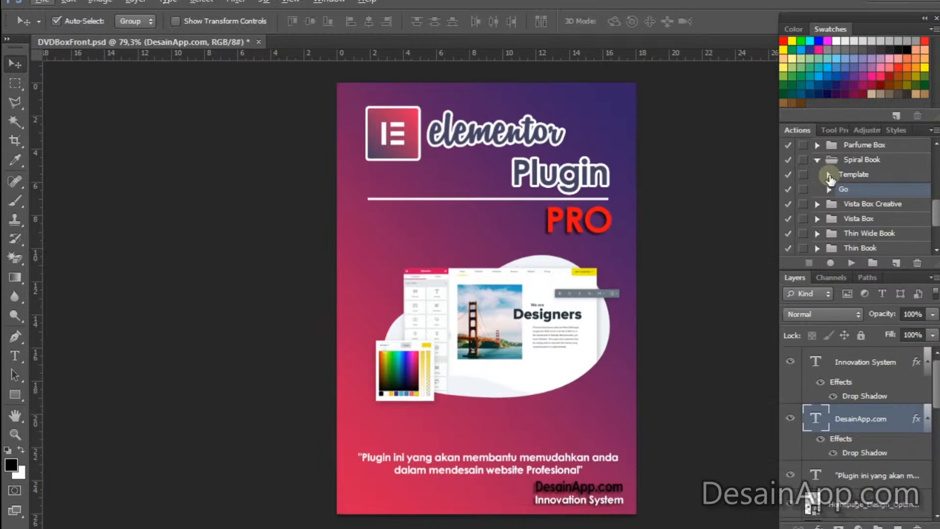
left_click(817, 160)
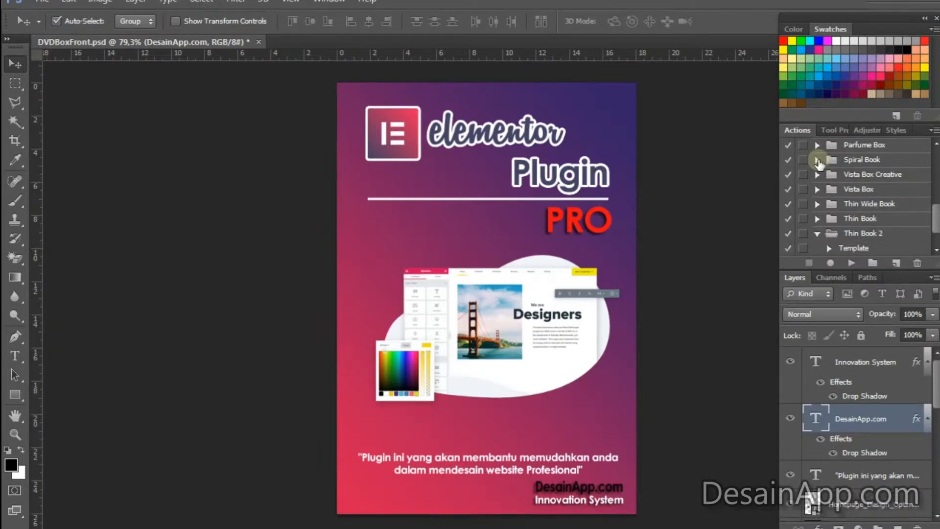
left_click(817, 233)
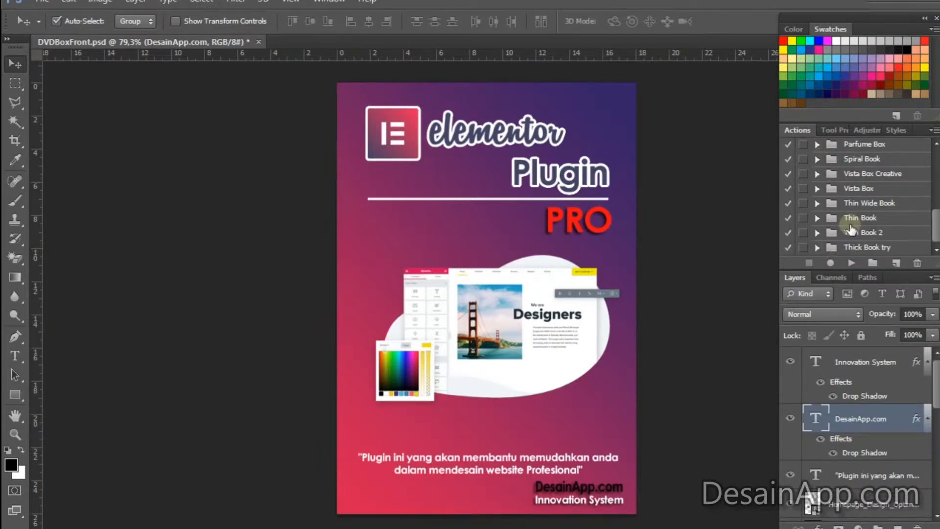
scroll(905, 240, "up", 1)
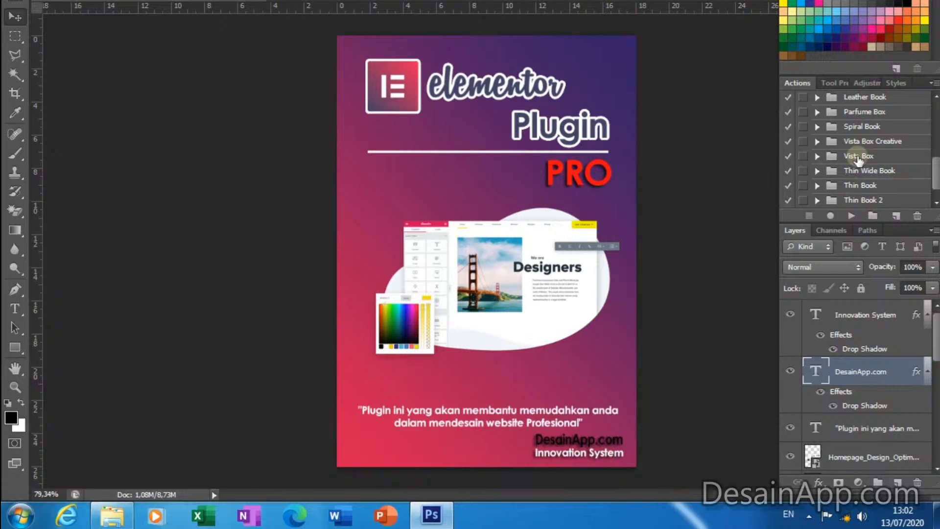
left_click(816, 143)
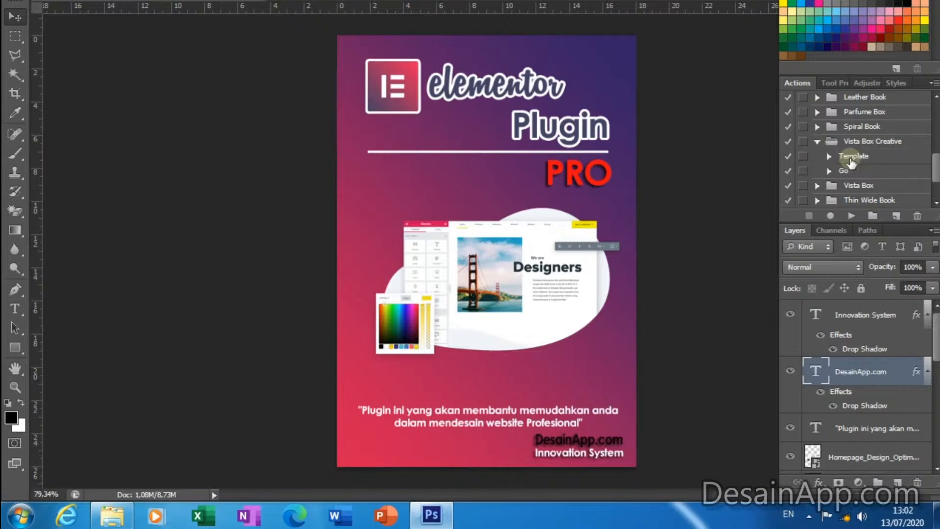
left_click(851, 157)
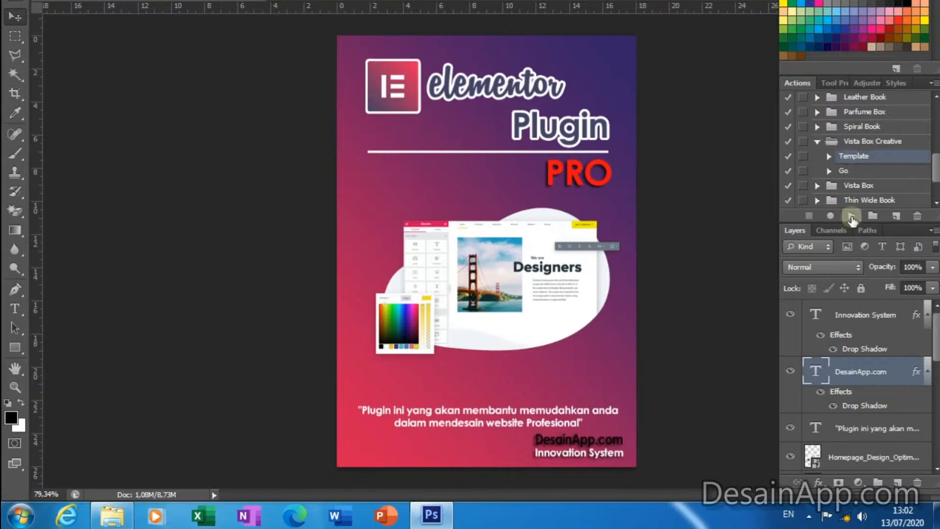
left_click(852, 216)
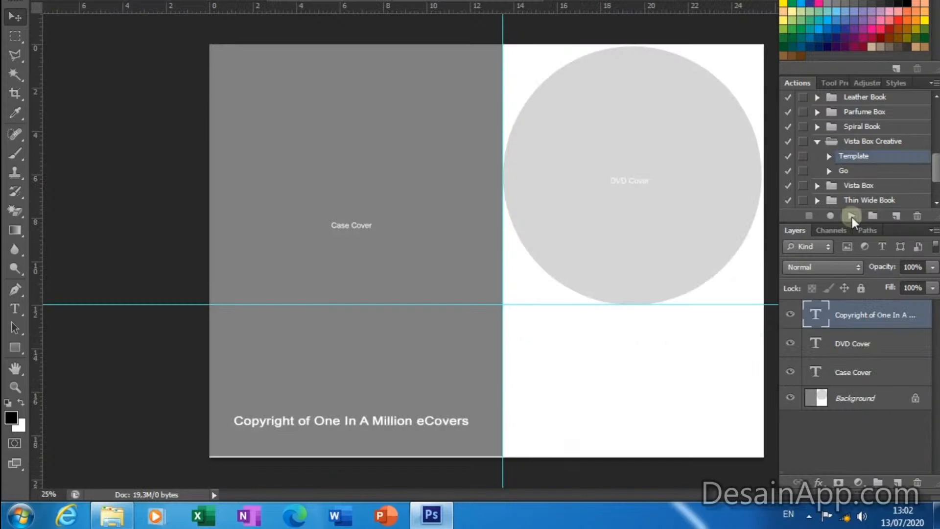
Return to DVDBoxFront.psd, select the background Layer 1, and choose the Red, Green preset for the Gradient tool.
left_click(153, 57)
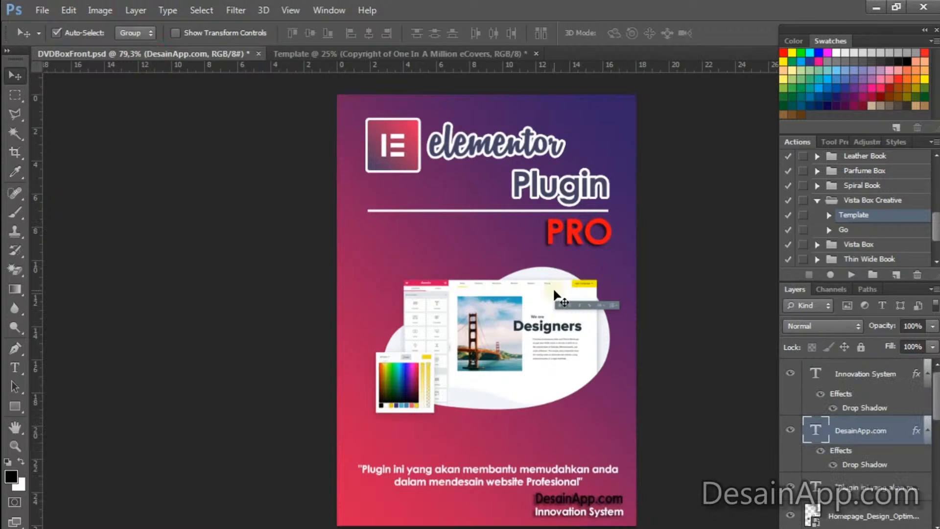
left_click(360, 250)
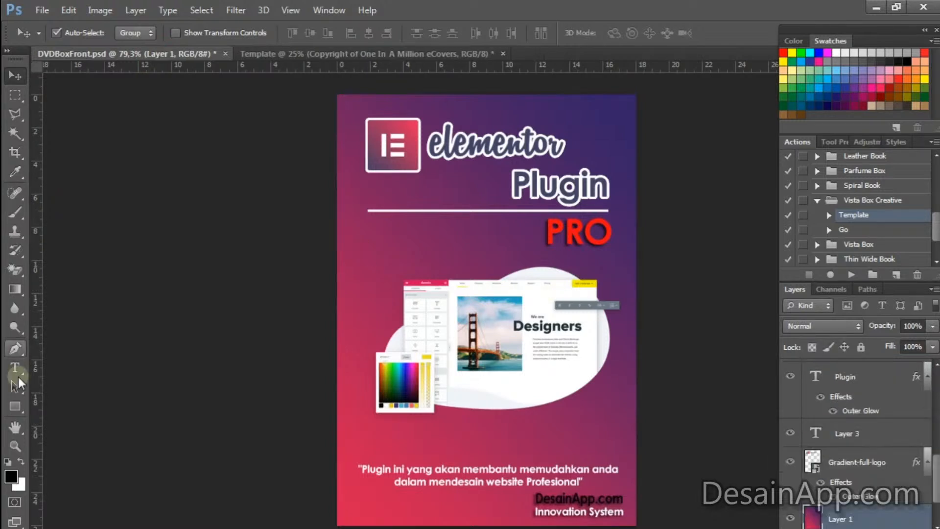
left_click(15, 289)
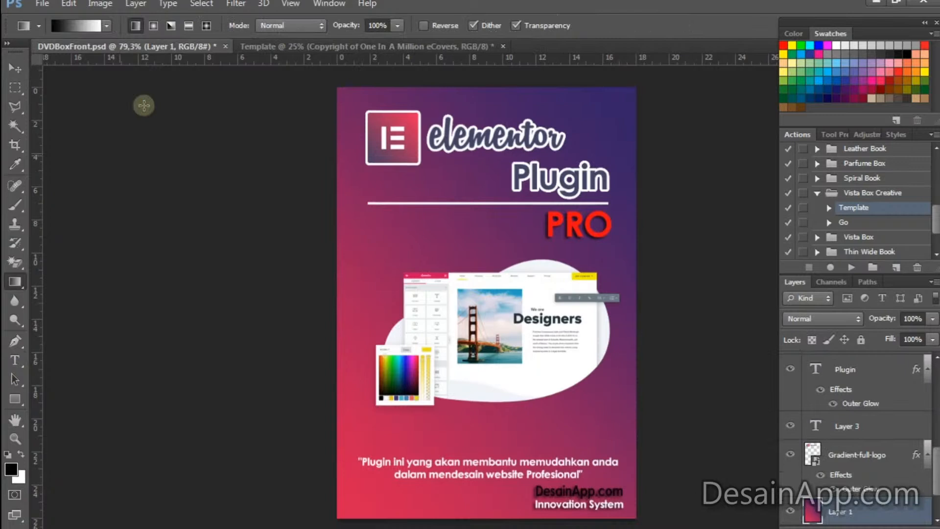
left_click(76, 26)
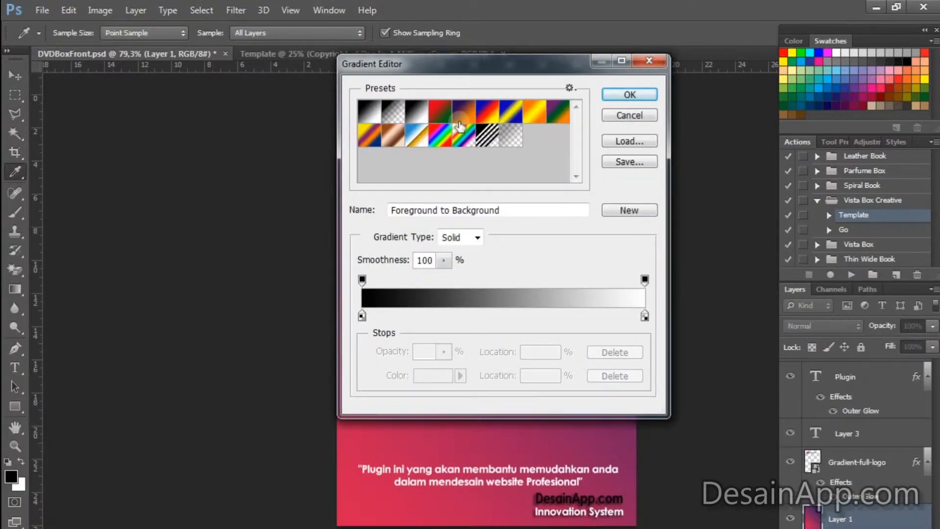
left_click(433, 113)
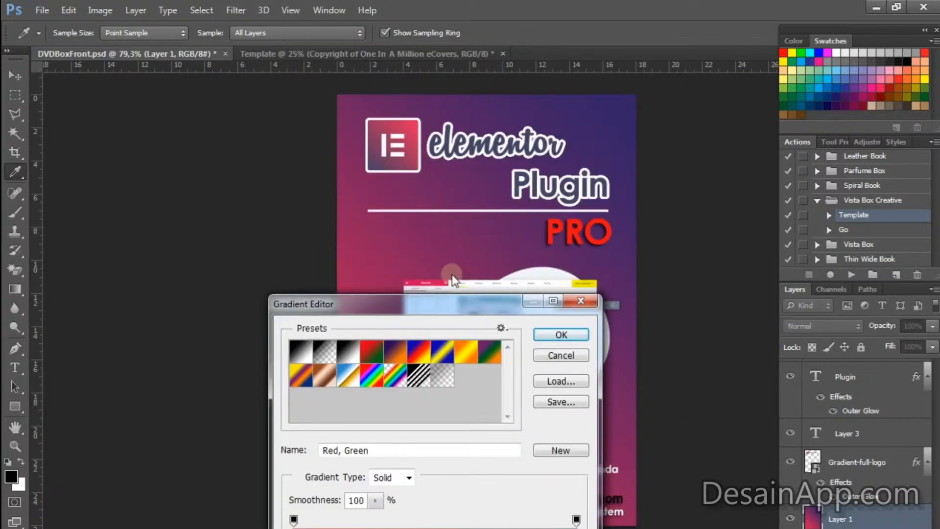
left_click_drag(451, 274, 472, 172)
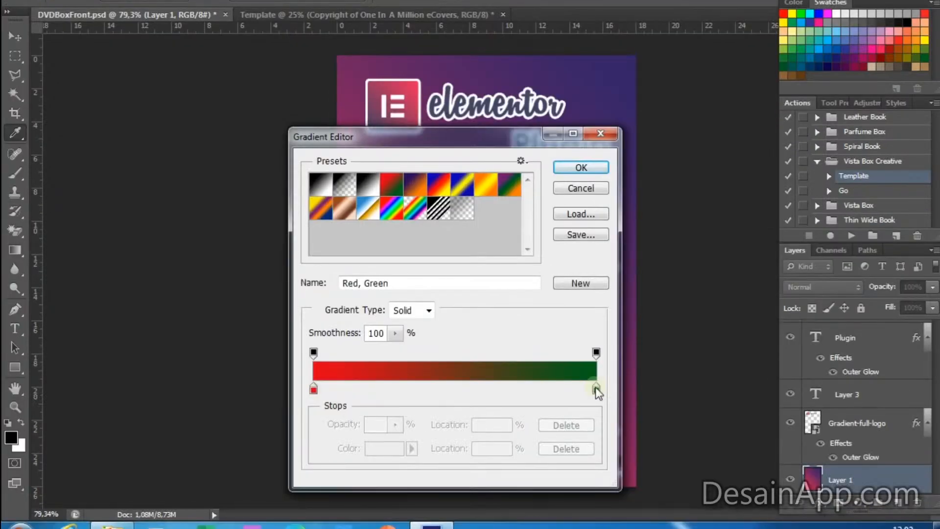
Change the gradient's green end stop to bright magenta and fill Layer 1 diagonally from the cover's upper left to lower right.
double_click(596, 390)
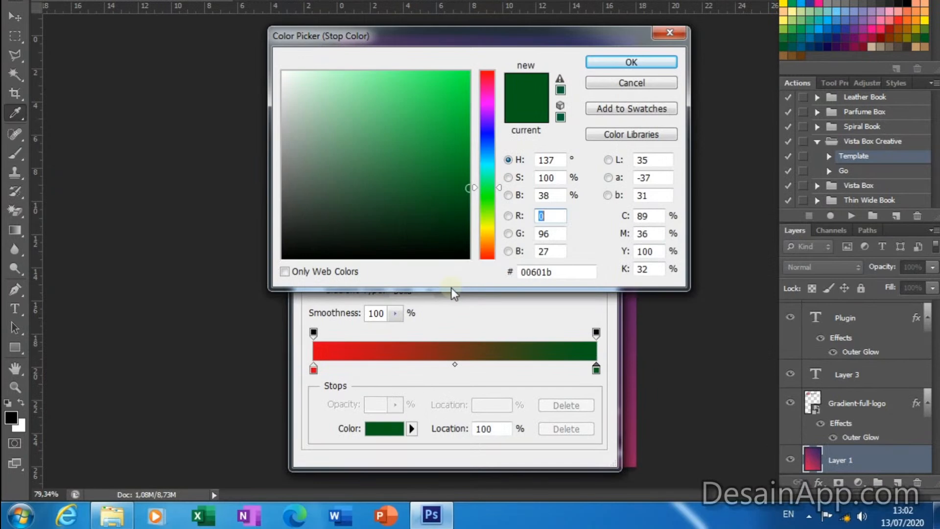
left_click(488, 135)
left_click(454, 78)
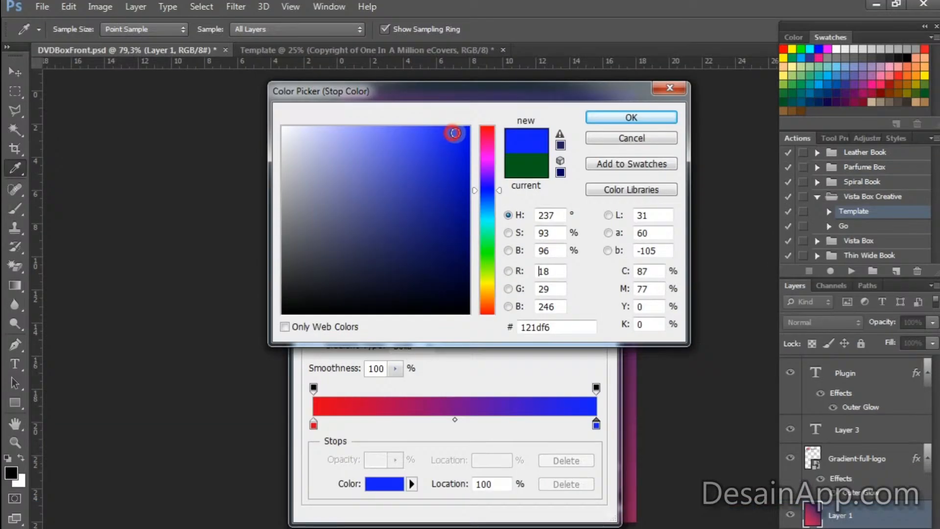
left_click(487, 131)
left_click(455, 132)
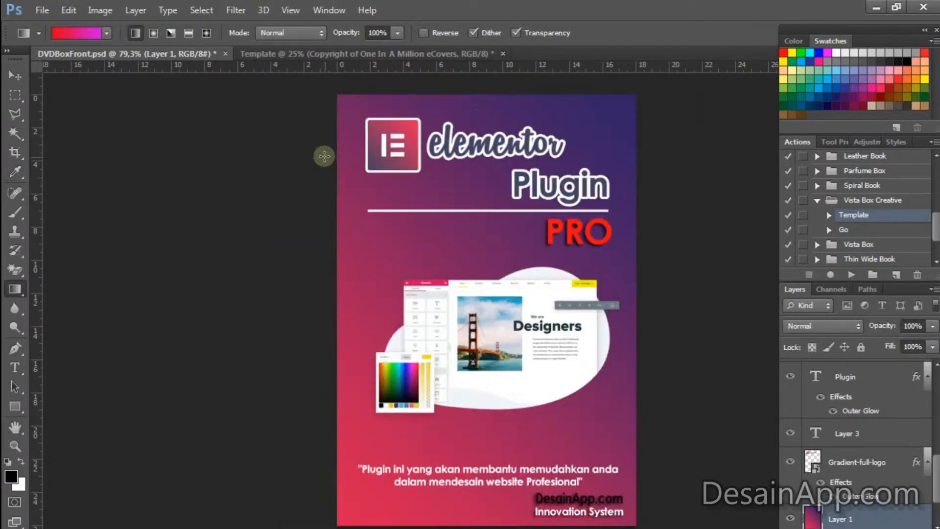
left_click_drag(324, 157, 641, 356)
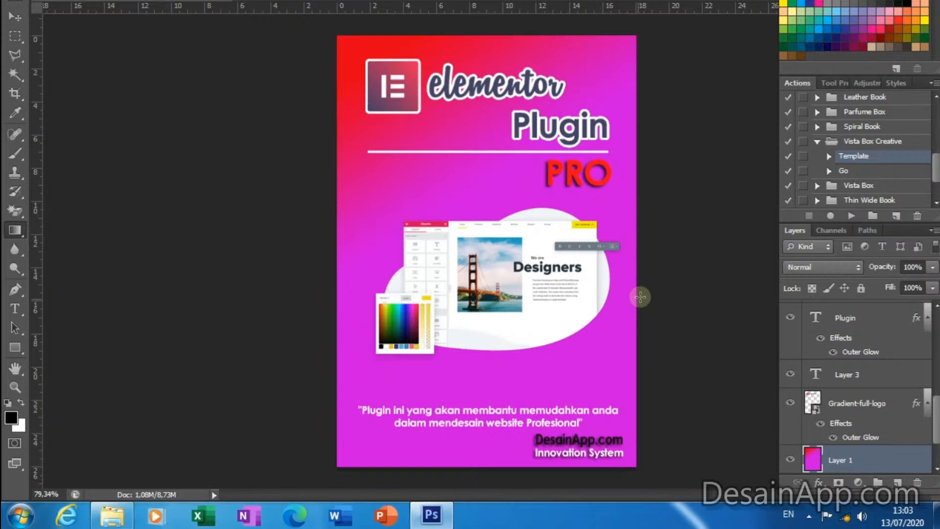
Try the red-to-magenta gradient on Layer 1 in several different directions across the cover.
left_click_drag(640, 297, 274, 355)
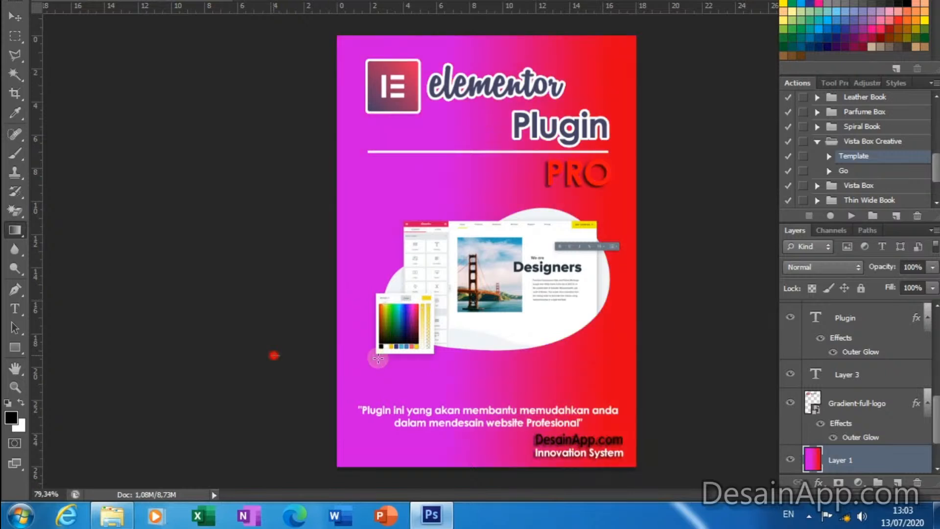
left_click_drag(400, 193, 608, 331)
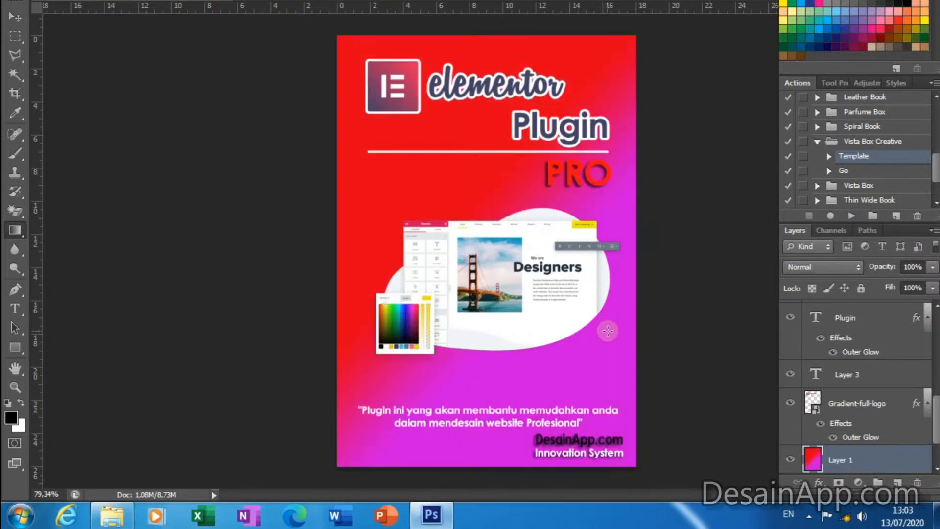
left_click_drag(503, 282, 351, 162)
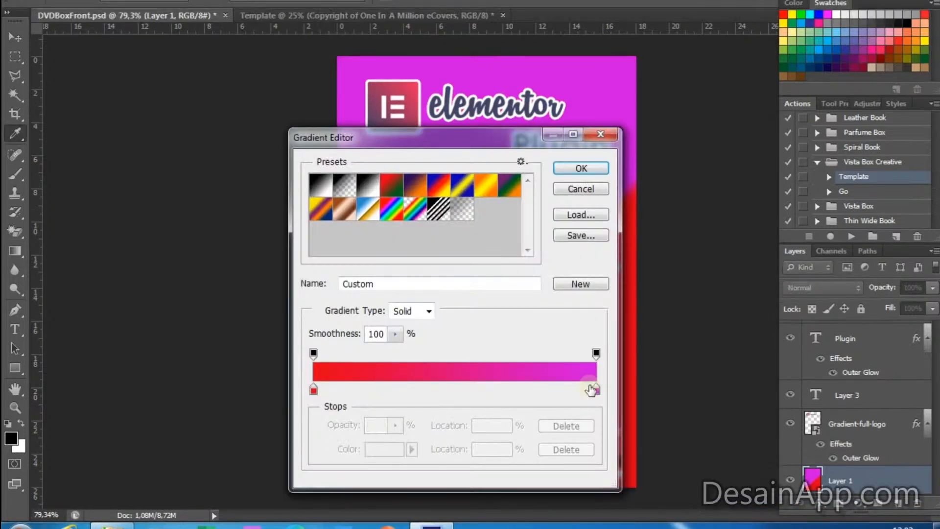
Change the gradient's magenta end stop to white (ffffff) and refill Layer 1 diagonally with the red-to-white gradient.
left_click(594, 391)
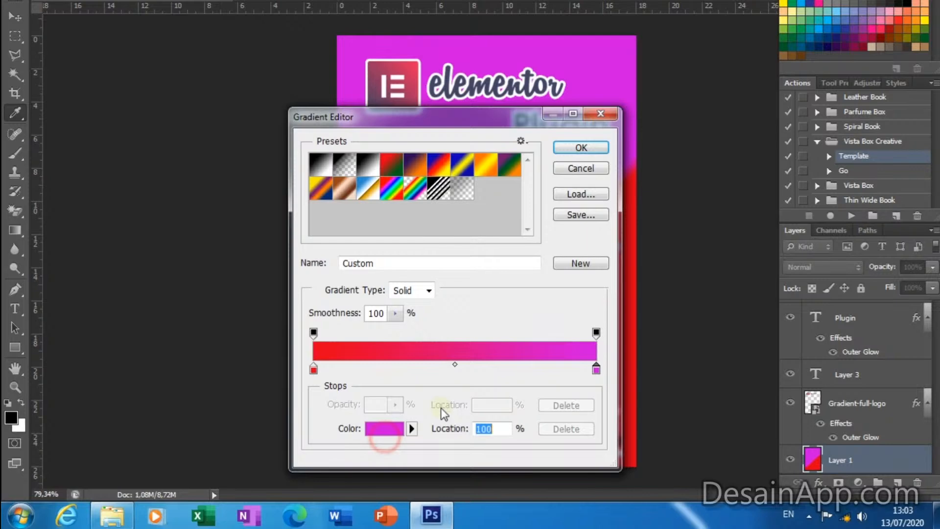
left_click(384, 428)
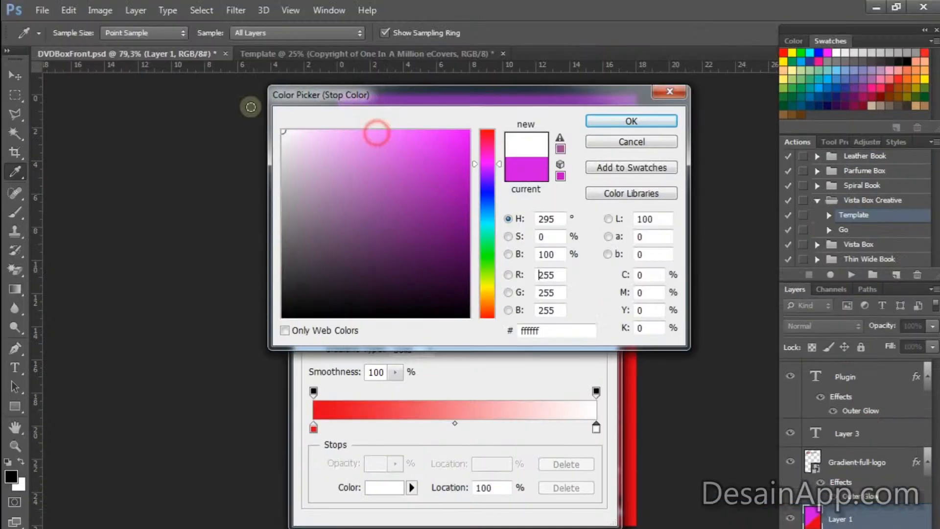
key("Return")
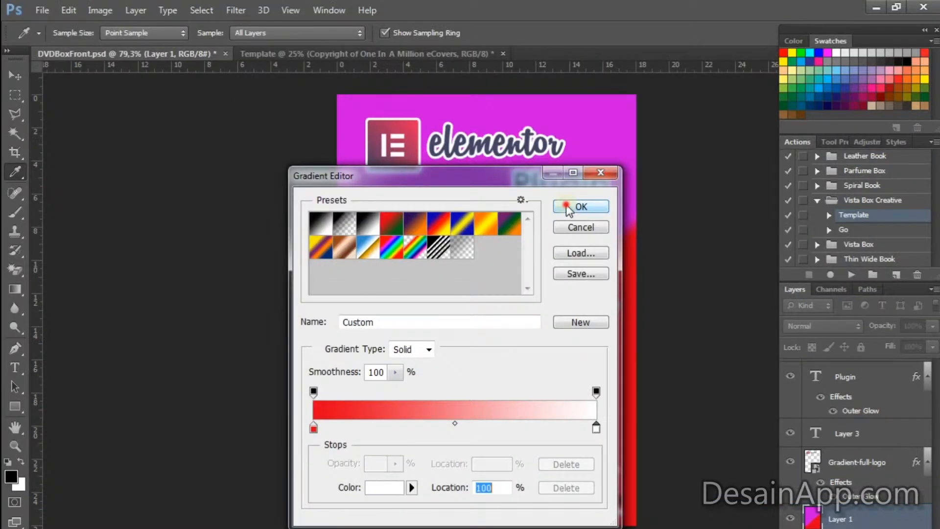
left_click(568, 208)
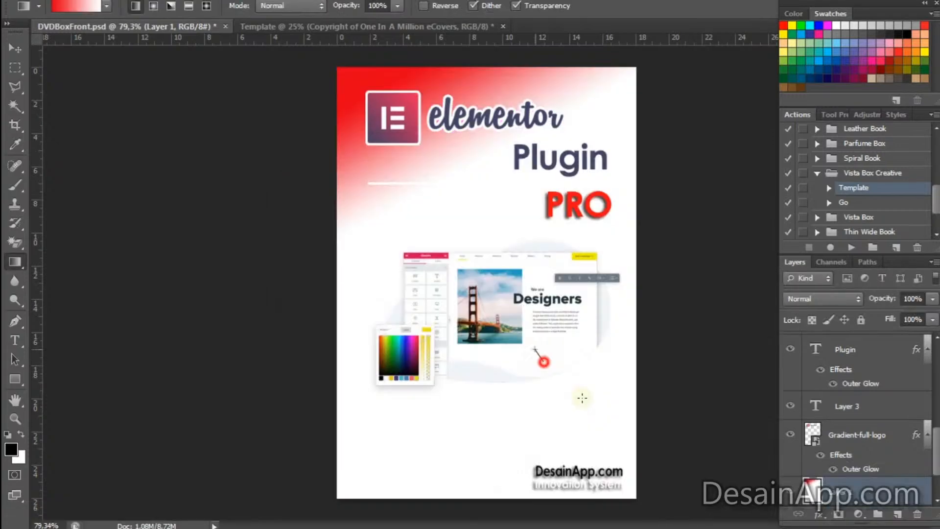
left_click_drag(582, 397, 483, 335)
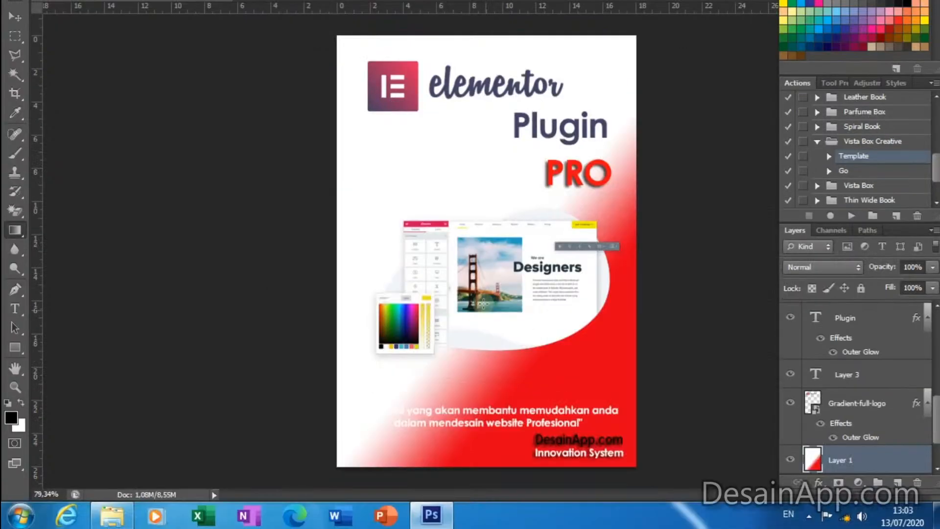
key("ctrl+z")
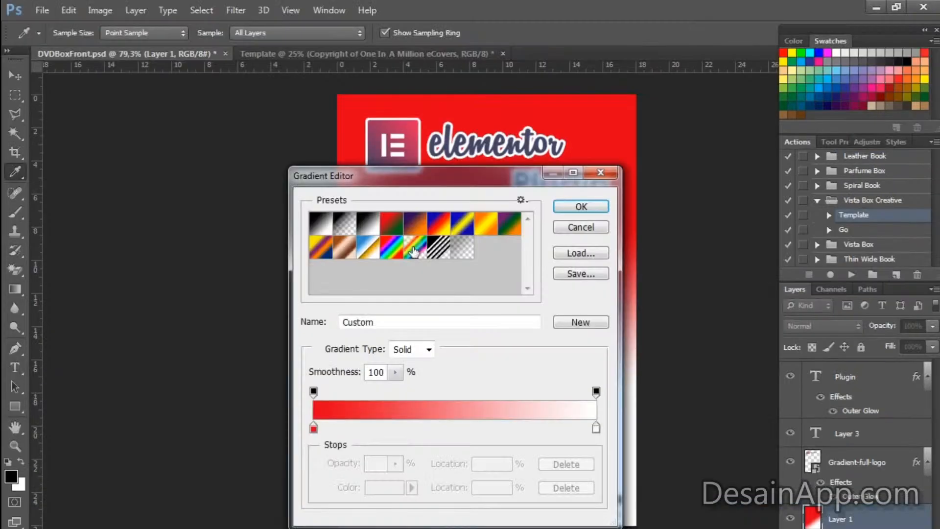
Change the gradient's red start stop to a softer red and refill Layer 1, leaving white only in the cover's lower right corner.
left_click(313, 429)
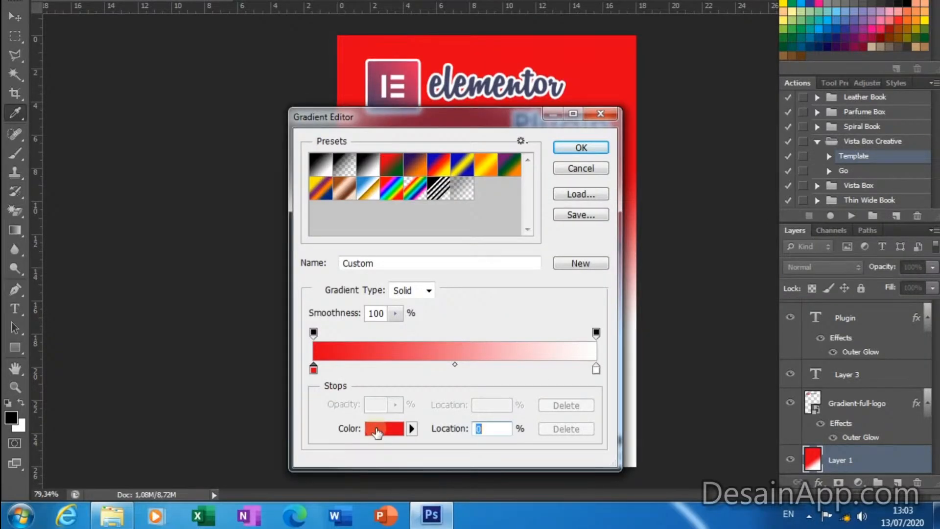
left_click(376, 430)
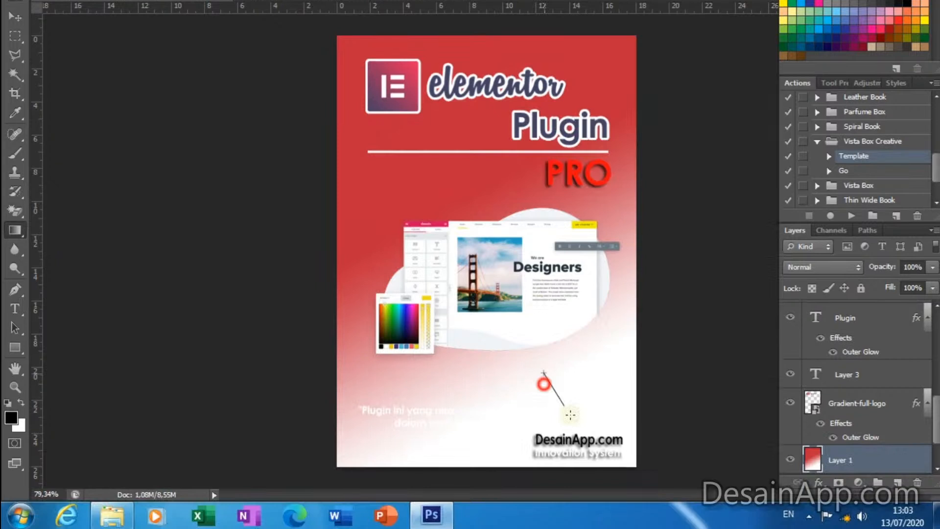
left_click_drag(571, 415, 586, 460)
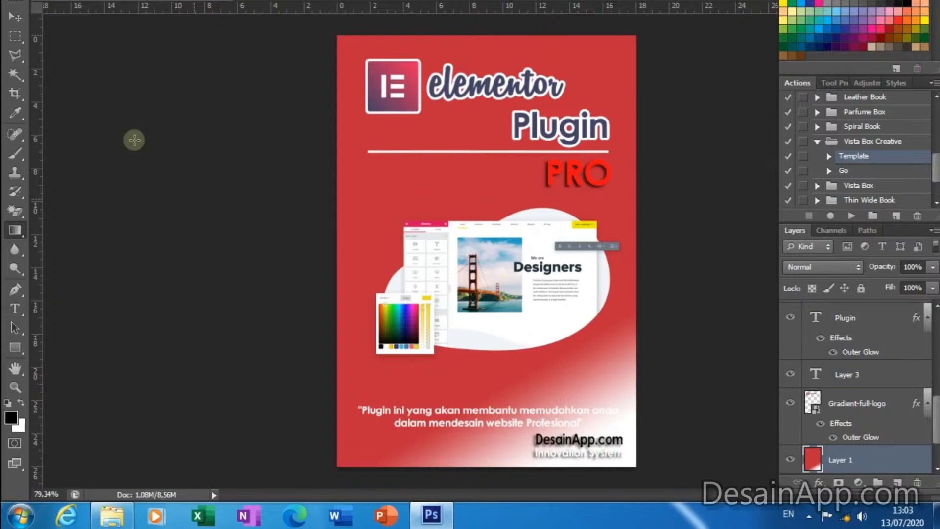
Set the colour of the "Plugin ini yang akan membantu" tagline text to black (000000).
key("v")
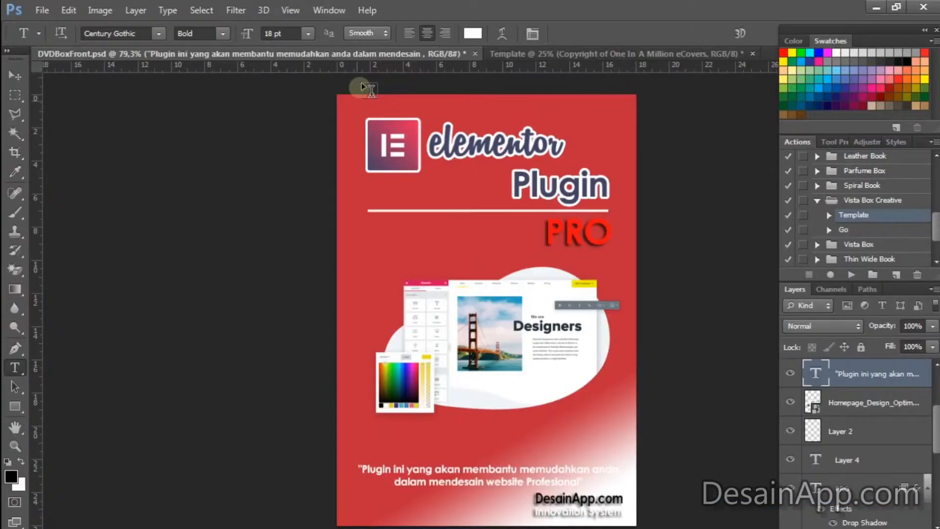
left_click(473, 33)
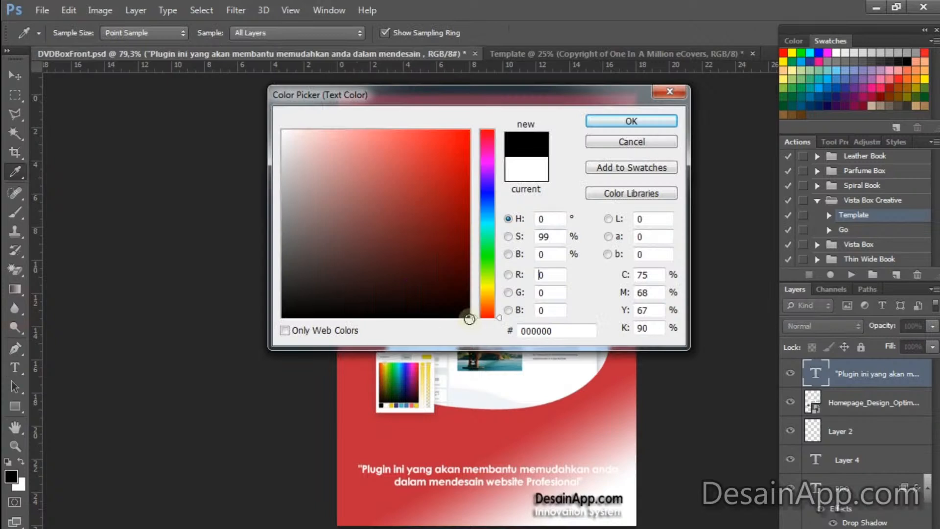
key("Return")
left_click(13, 75)
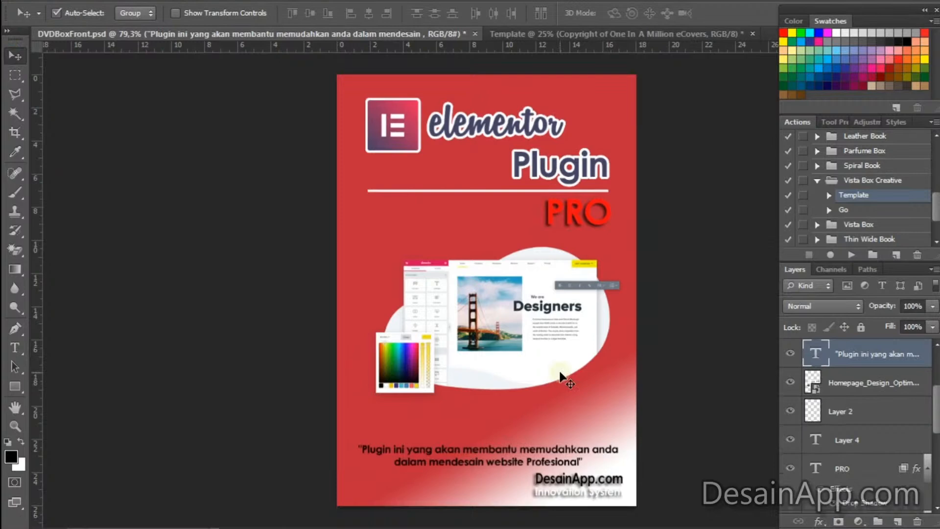
Save a PNG copy of the cover as DVDBoxFront.png in PSD Files, and close DVDBoxFront.psd with its changes saved.
left_click(43, 9)
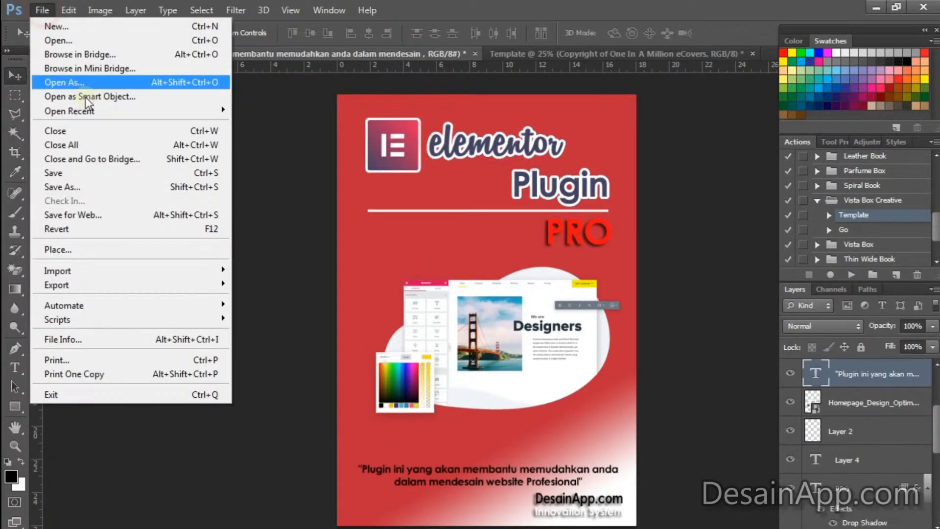
left_click(73, 187)
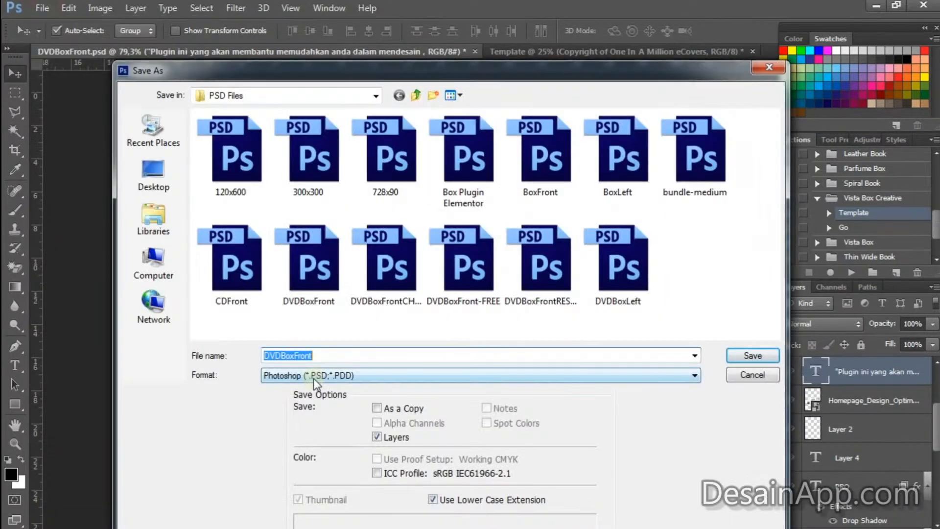
left_click(314, 375)
left_click(310, 327)
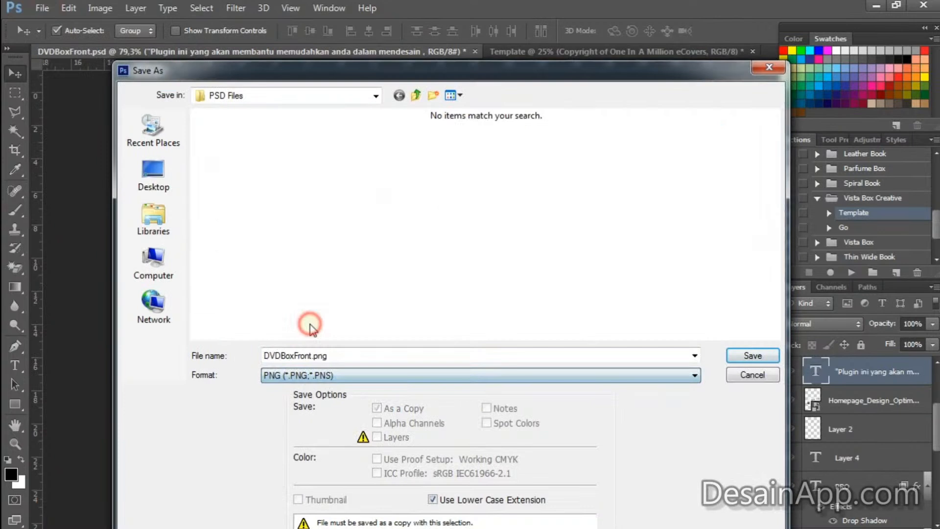
left_click(754, 362)
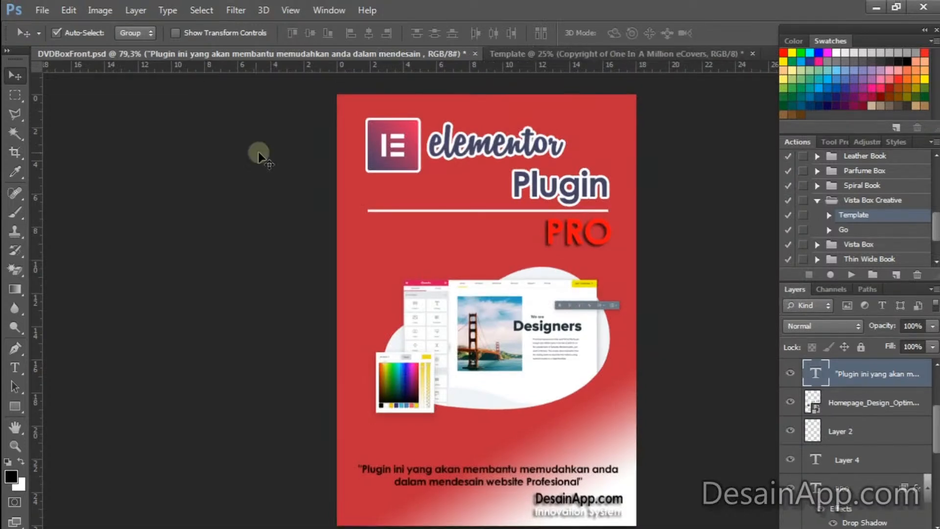
key("ctrl+w")
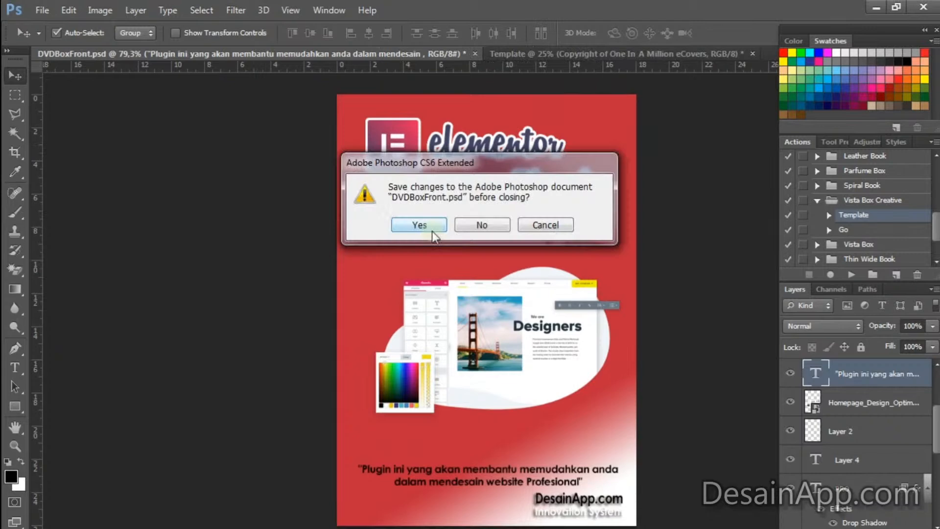
left_click(432, 230)
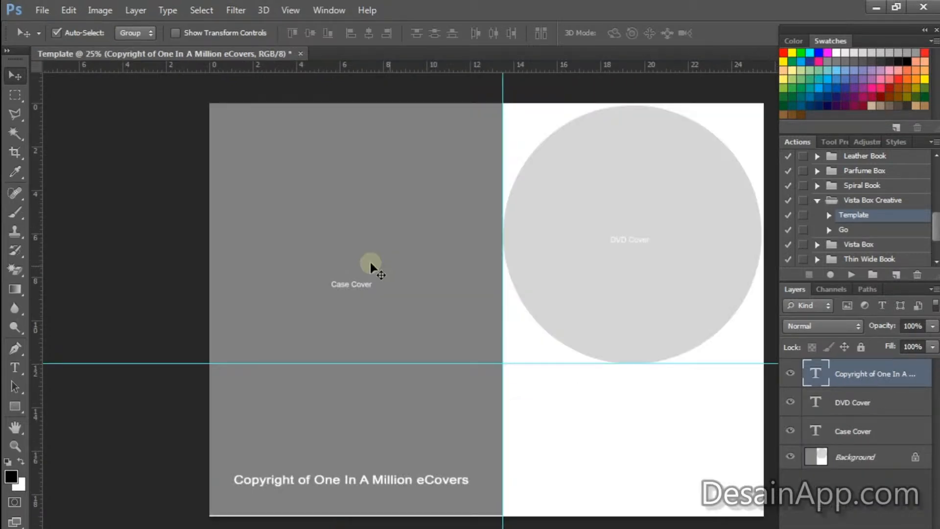
Open the red DVDBoxFront.png cover and place it in the upper left corner of the Template document's Case Cover area.
key("ctrl+o")
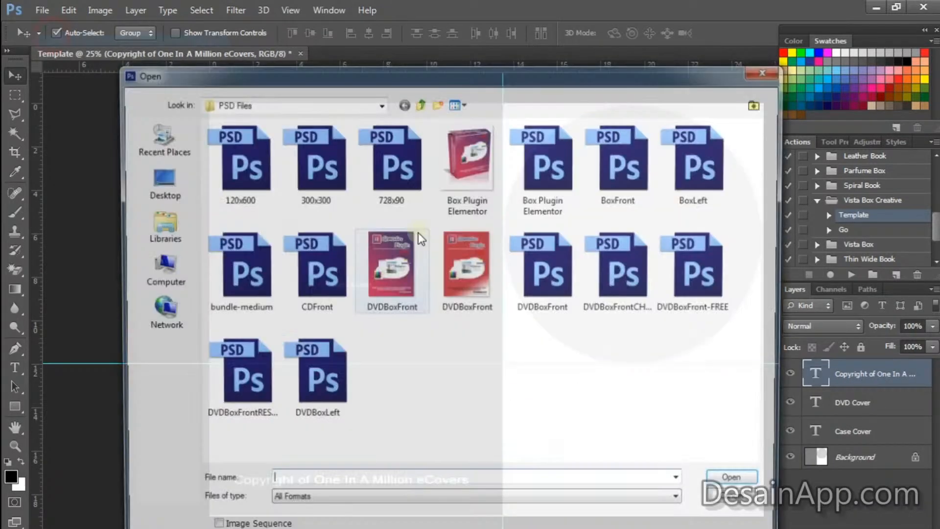
double_click(418, 233)
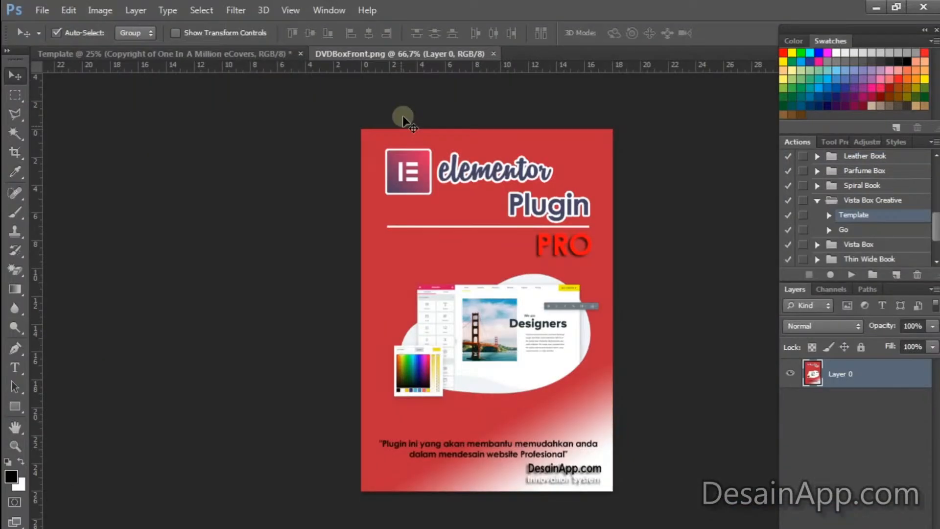
left_click_drag(402, 116, 239, 139)
Show the transform controls, stretch the placed cover to fill the whole Case Cover area up to the vertical guide, and hide the controls again.
left_click(201, 33)
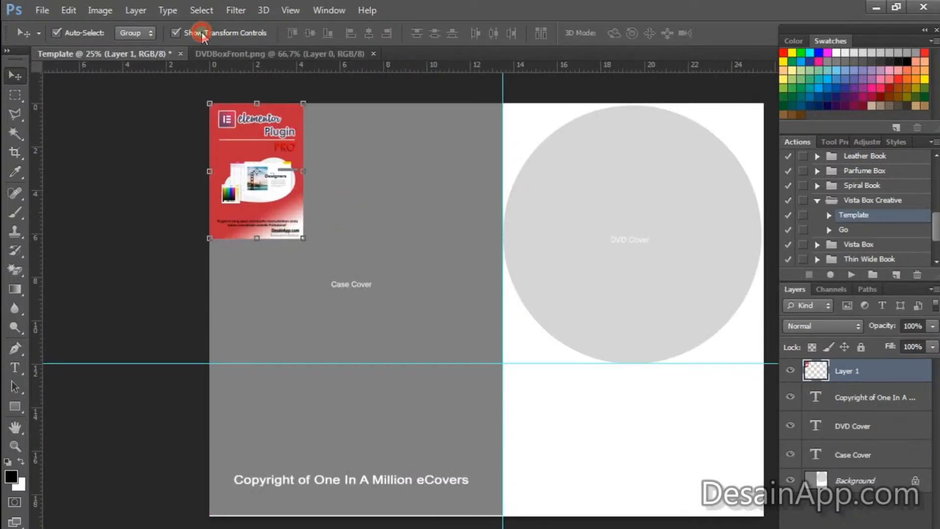
left_click_drag(303, 238, 494, 514)
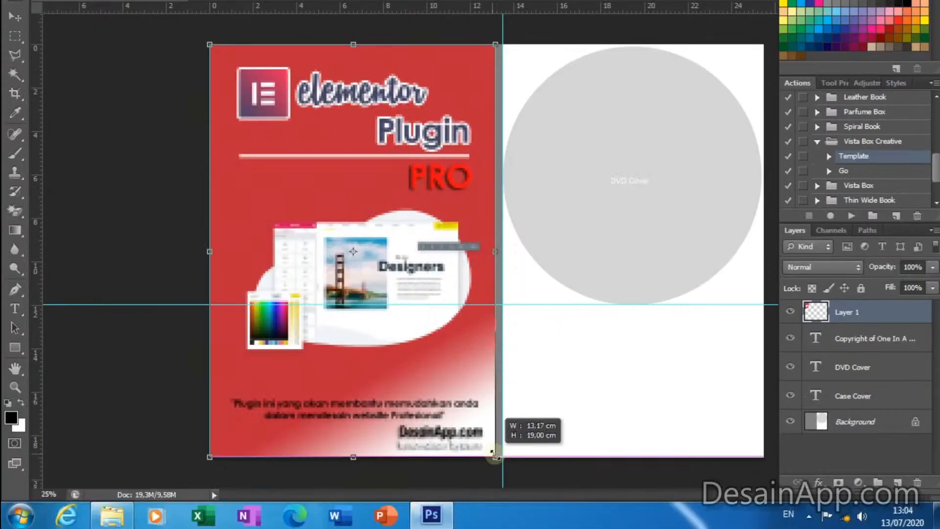
left_click_drag(493, 455, 503, 457)
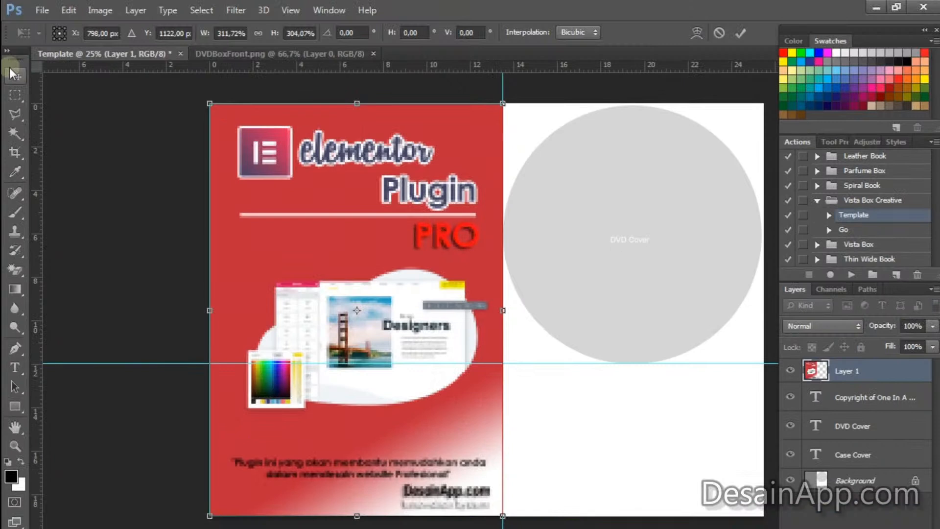
double_click(333, 284)
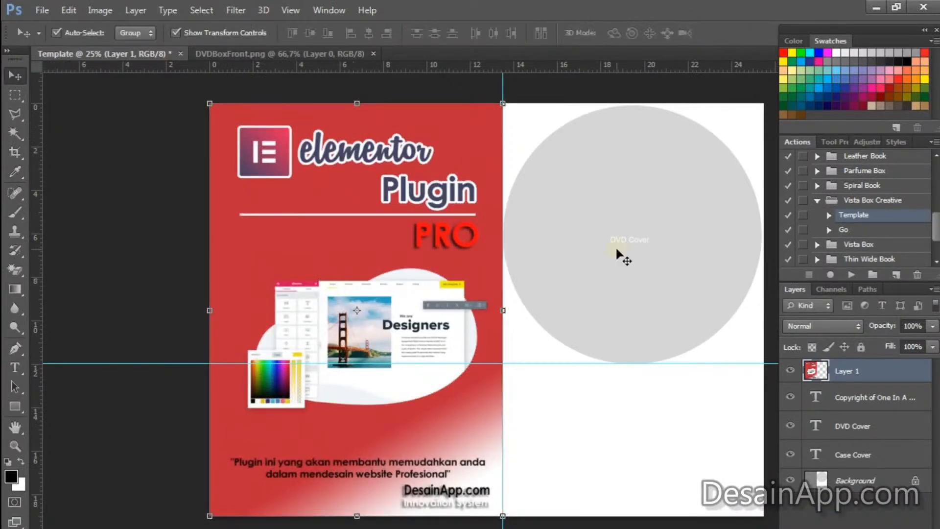
left_click(221, 33)
Open the purple DVDBoxFront.jpg cover and try to move its locked Background layer.
key("ctrl+o")
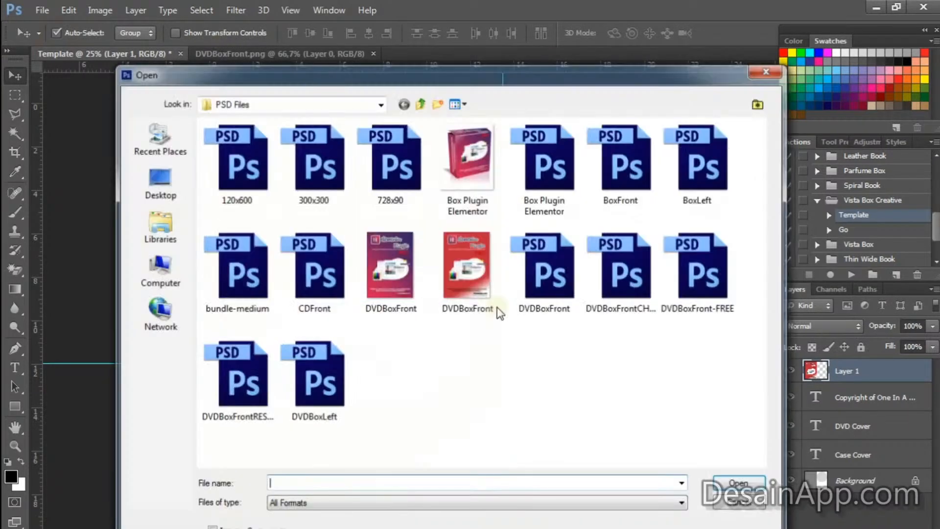
left_click(391, 267)
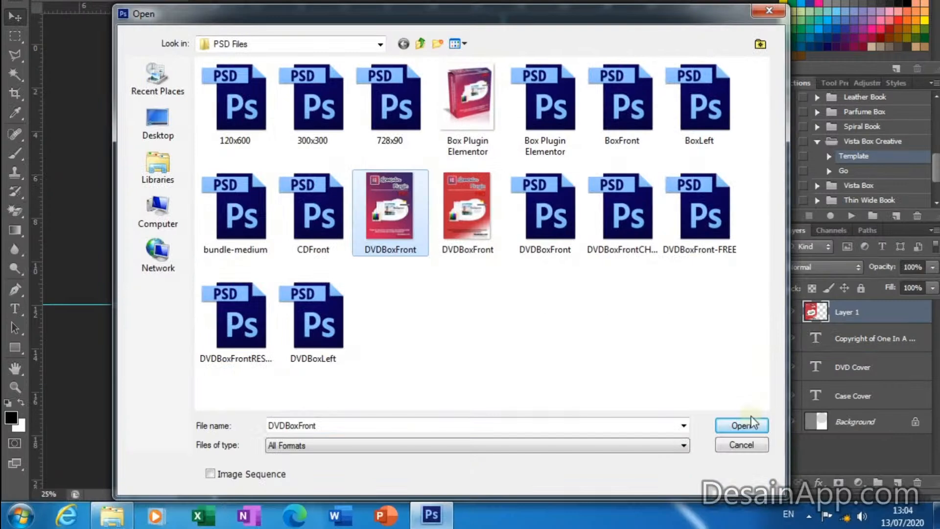
left_click(753, 424)
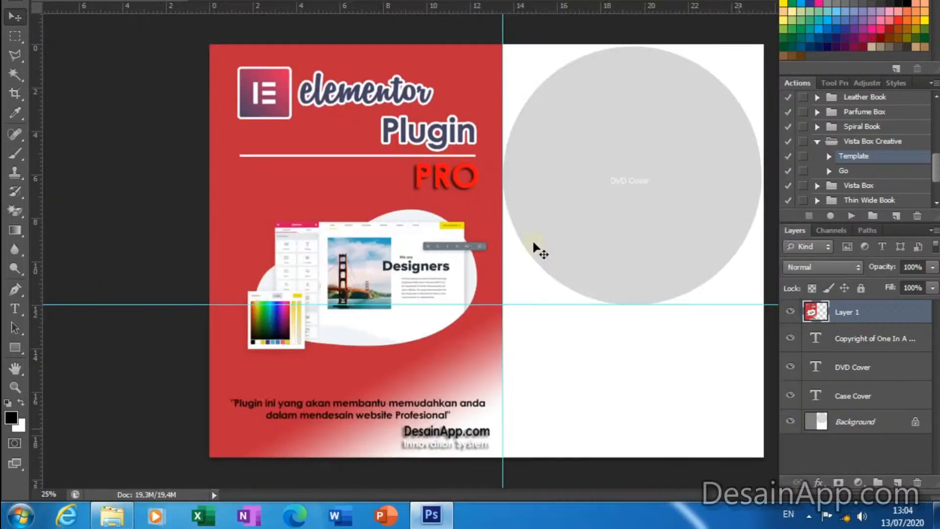
left_click(410, 164)
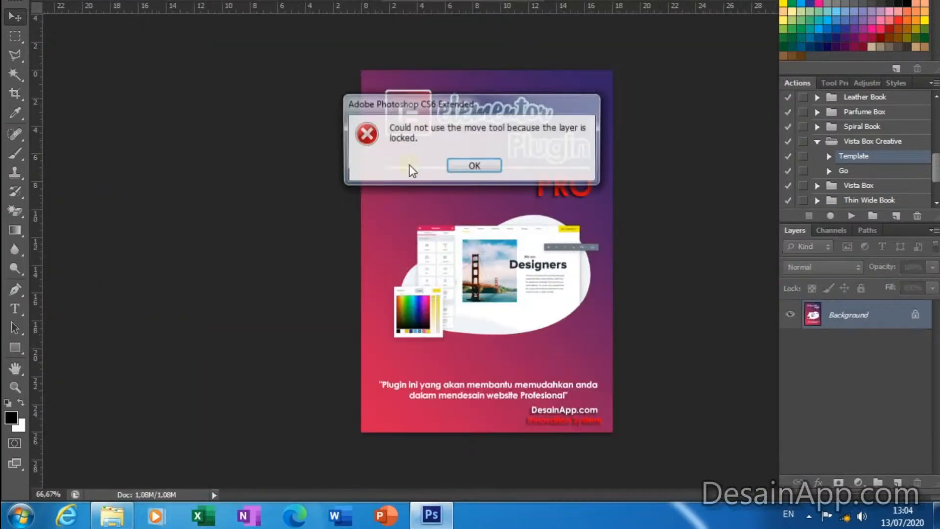
key("Return")
Select the entire DVDBoxFront.jpg cover with the Rectangular Marquee tool.
left_click(18, 37)
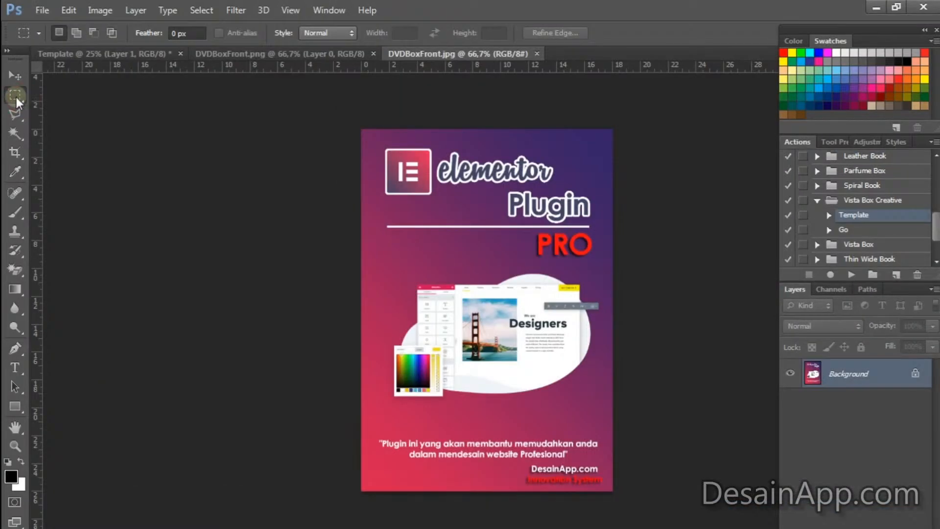
left_click_drag(16, 97, 98, 96)
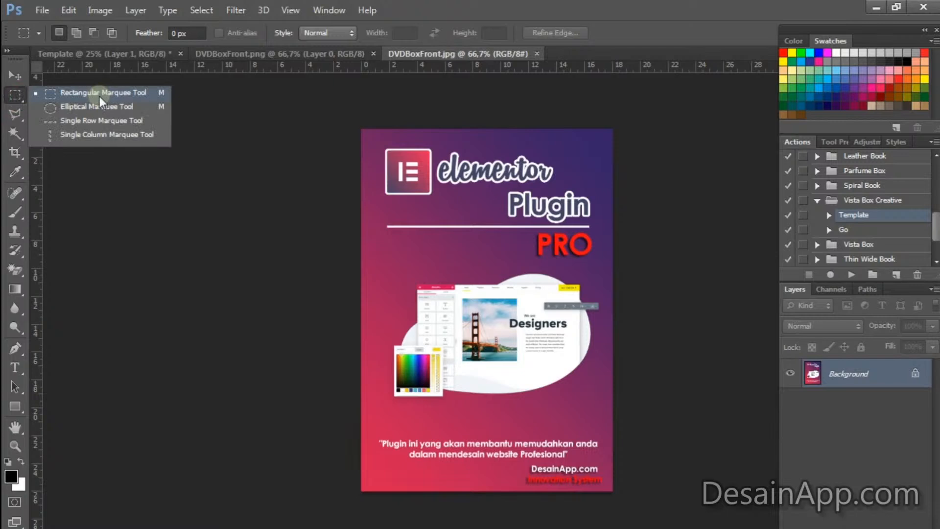
left_click(99, 94)
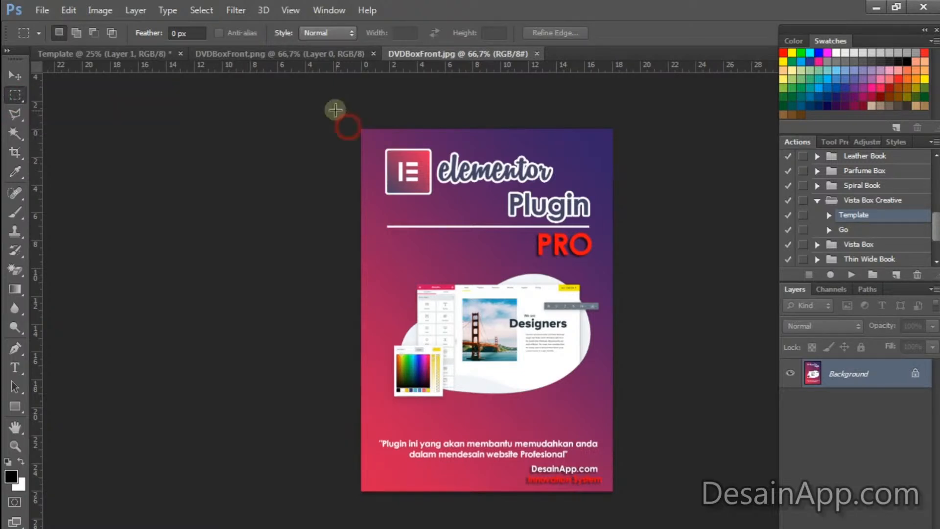
left_click_drag(335, 110, 618, 495)
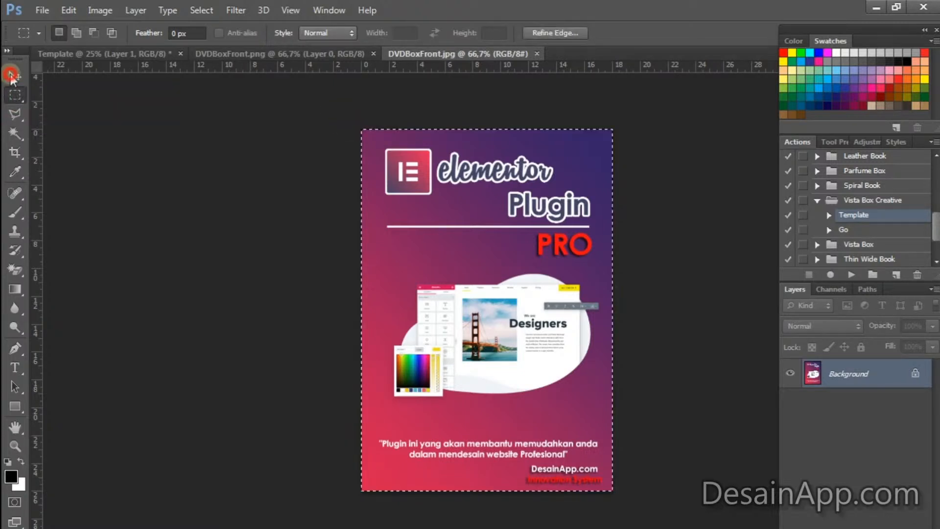
Move the selected purple cover into the Template document and close both DVDBoxFront source files.
left_click(11, 76)
left_click_drag(400, 190, 140, 59)
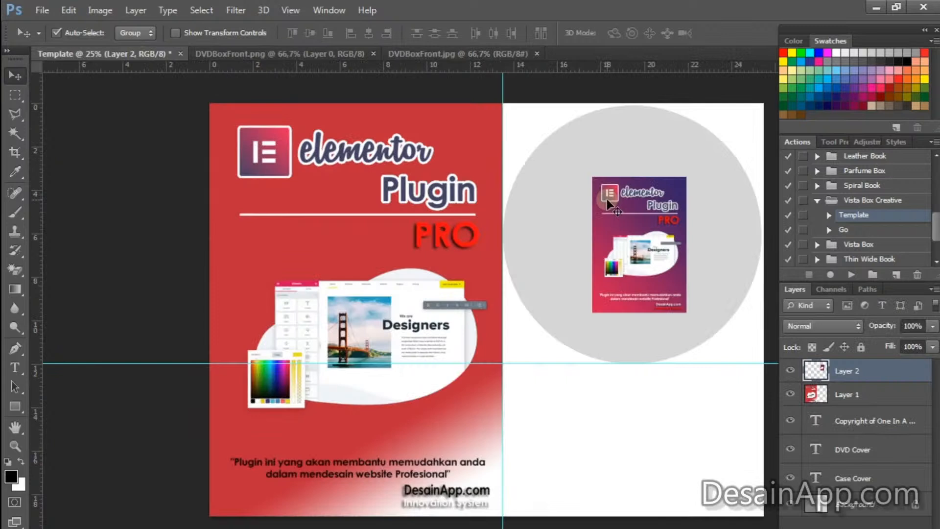
left_click(373, 53)
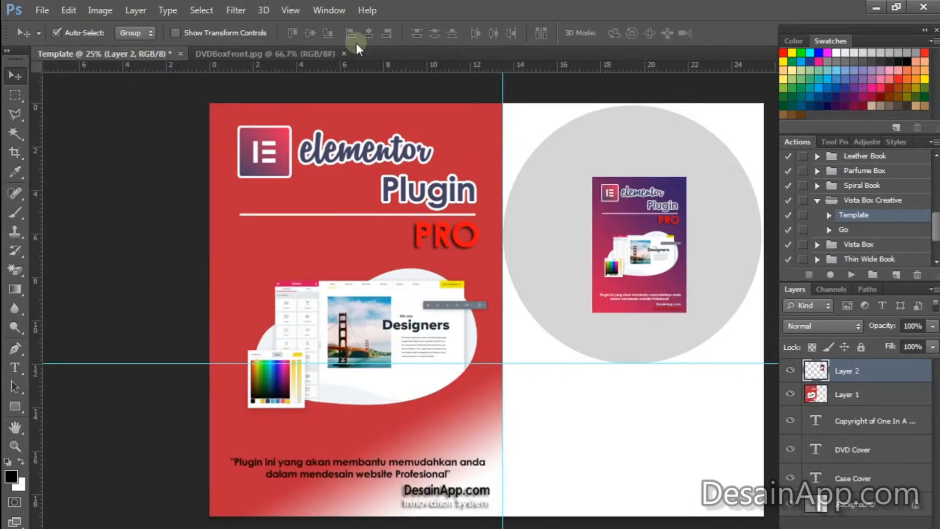
left_click(344, 53)
Align the purple cover with the upper left corner of the DVD Cover area and stretch it with Free Transform to fill that area.
left_click_drag(611, 222, 516, 144)
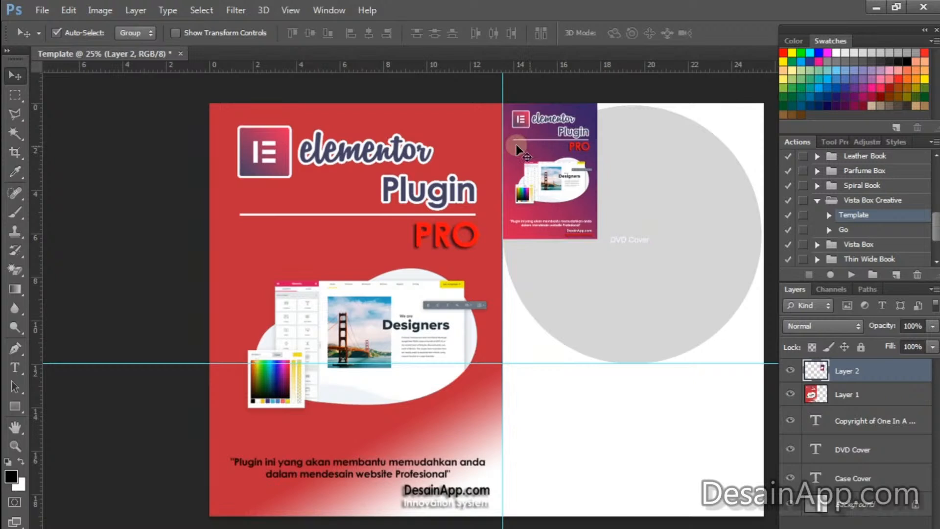
key("ctrl+t")
left_click_drag(597, 238, 761, 357)
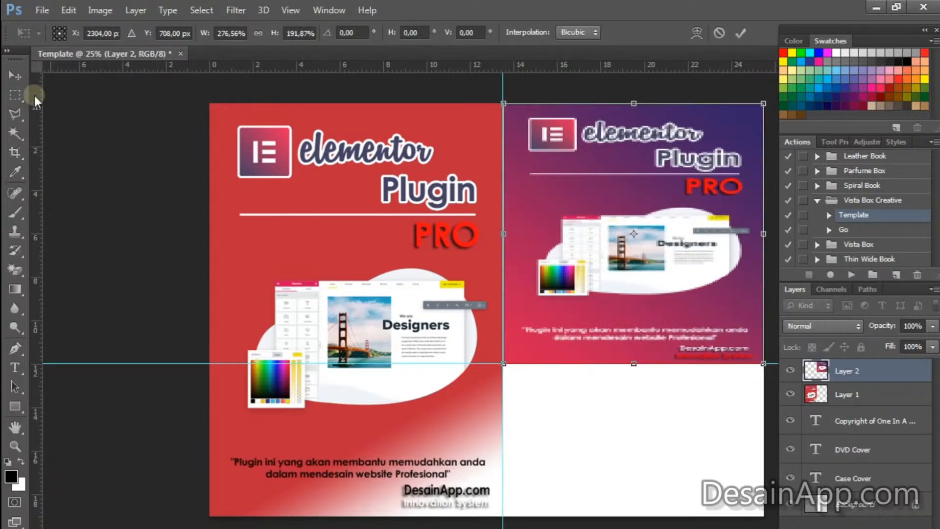
key("Return")
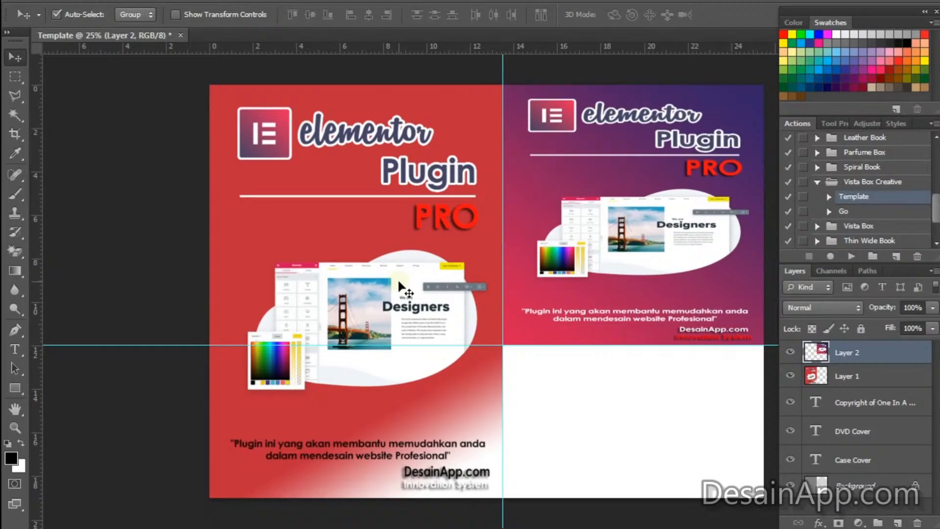
Run the Go action of the Vista Box Creative set to render the 3D DVD box mockup.
left_click(843, 212)
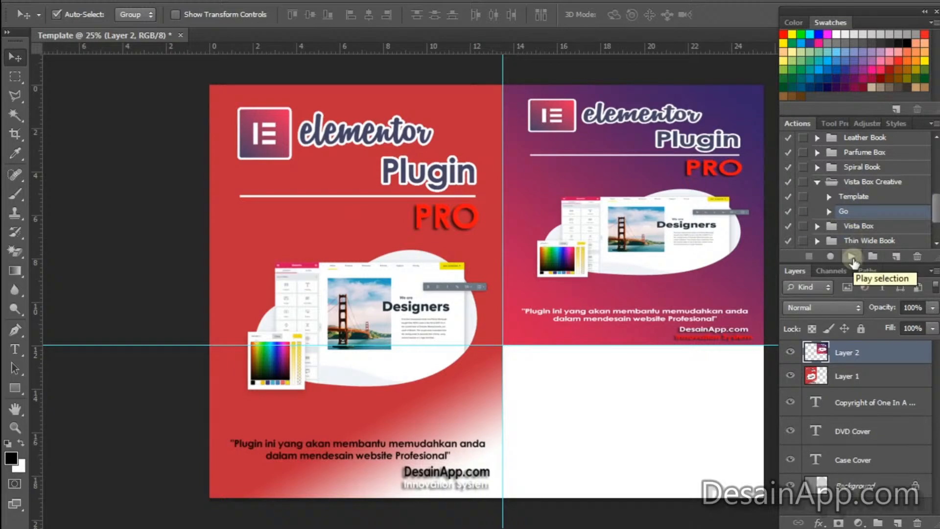
left_click(852, 257)
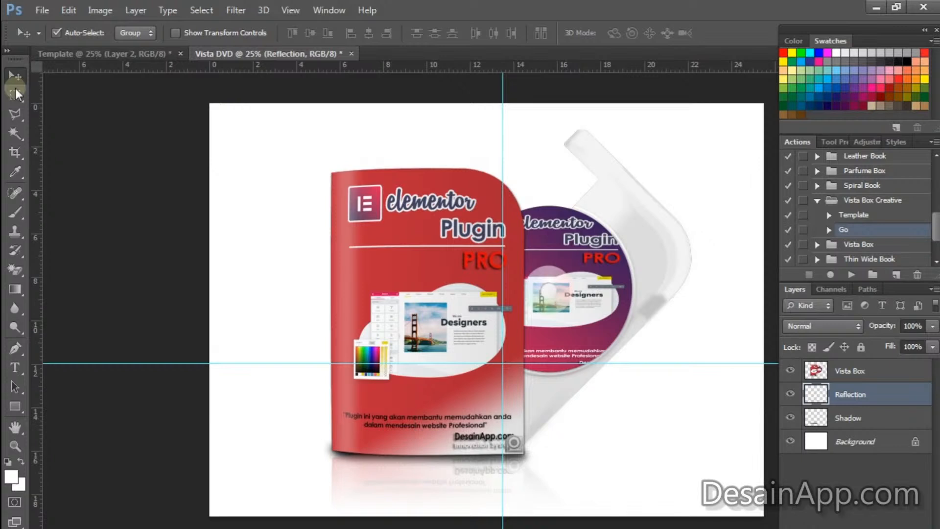
Select the white Background layer of the Vista DVD mockup and delete it for a transparent backdrop.
left_click(14, 76)
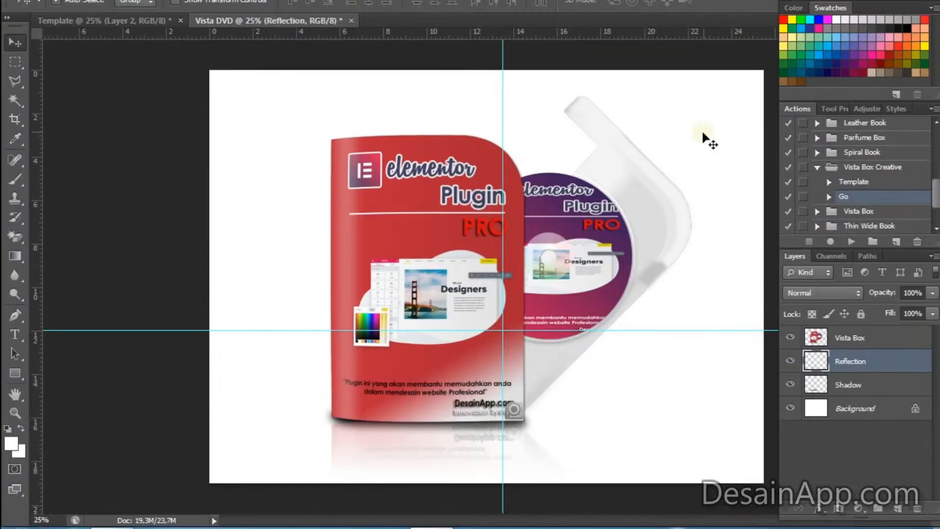
right_click(702, 134)
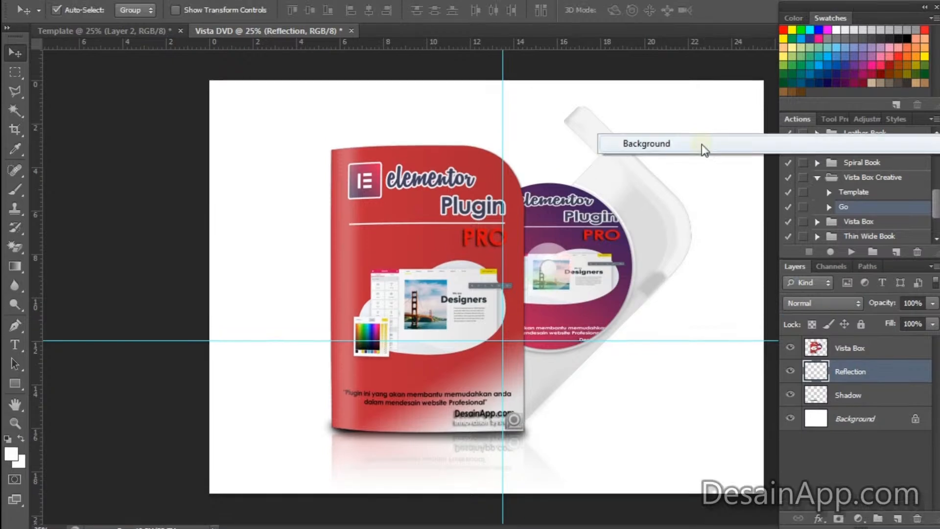
left_click(701, 144)
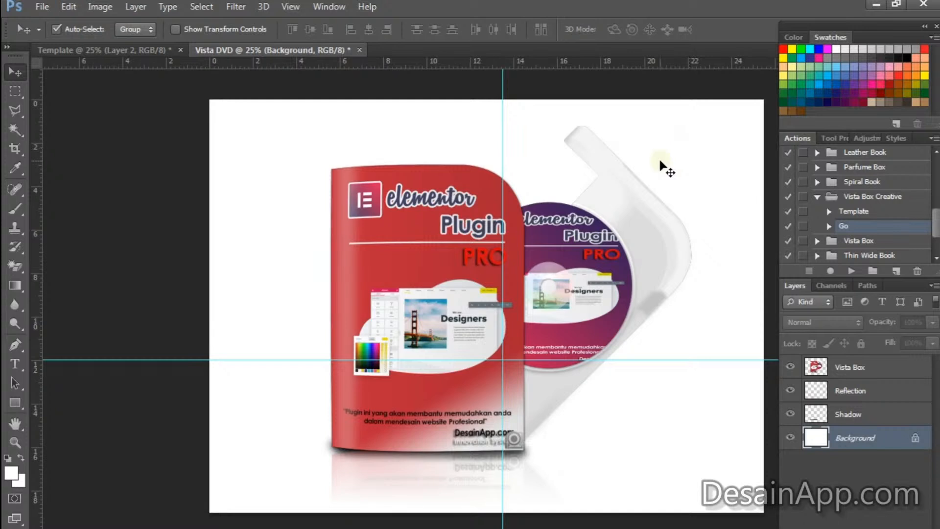
key("Delete")
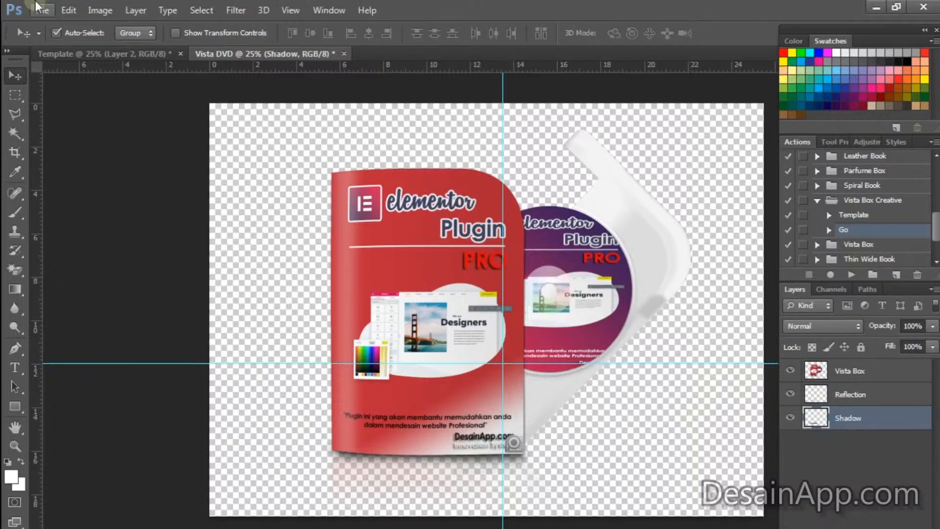
Save the mockup in PNG format as Vista DVD.png in the PSD Files folder and close its document.
left_click(99, 187)
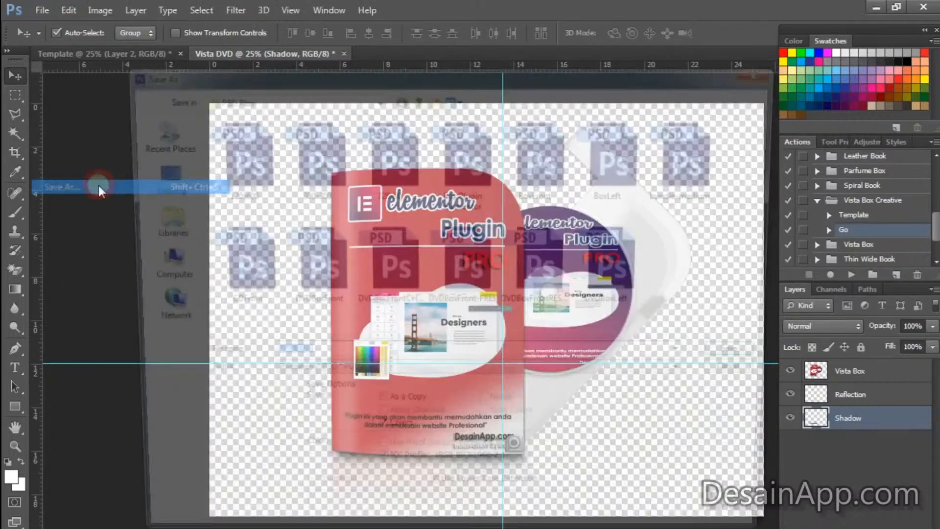
left_click(514, 377)
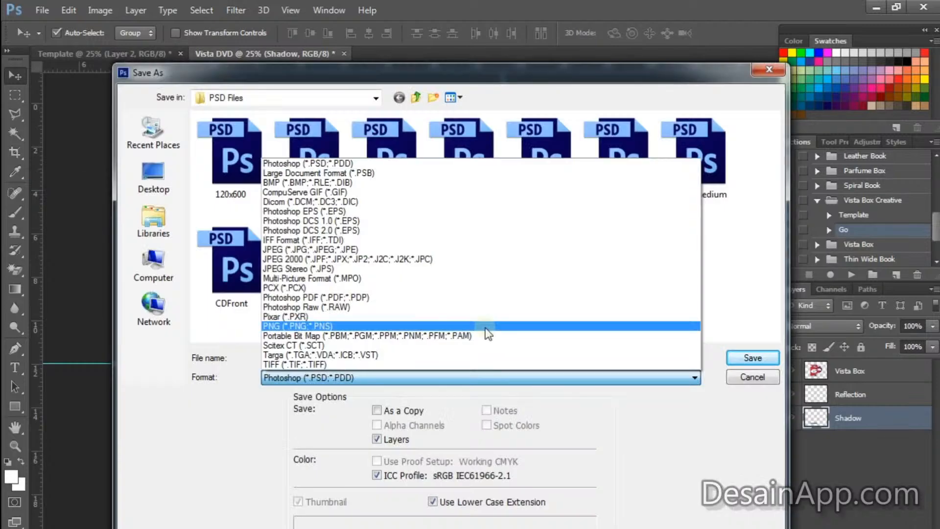
left_click(489, 326)
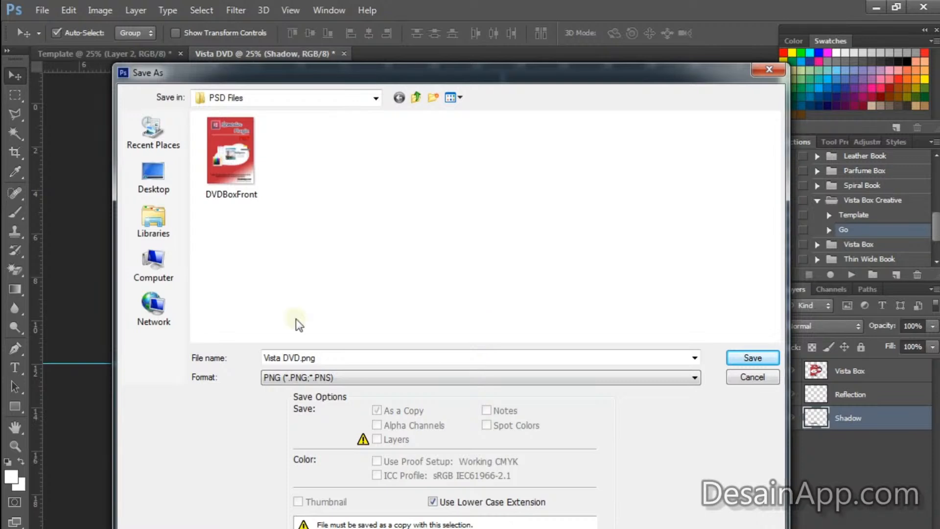
left_click(742, 362)
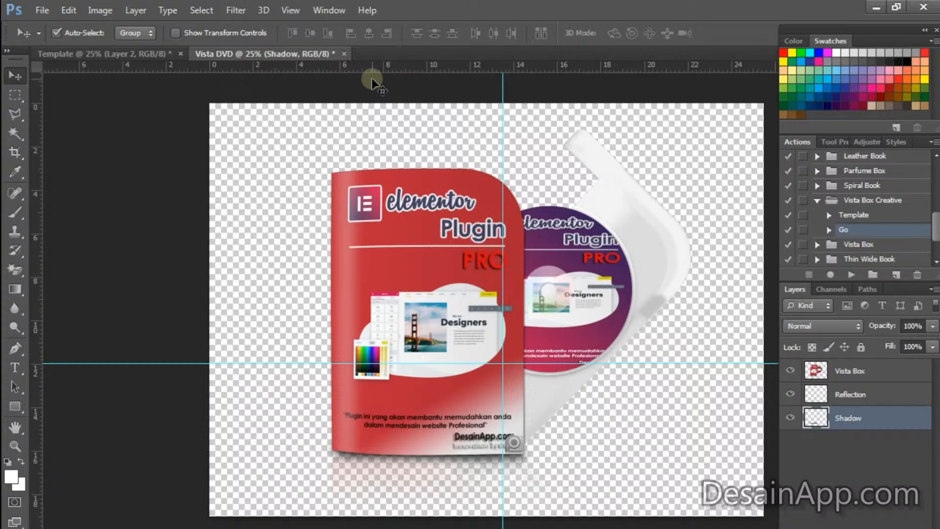
key("ctrl+w")
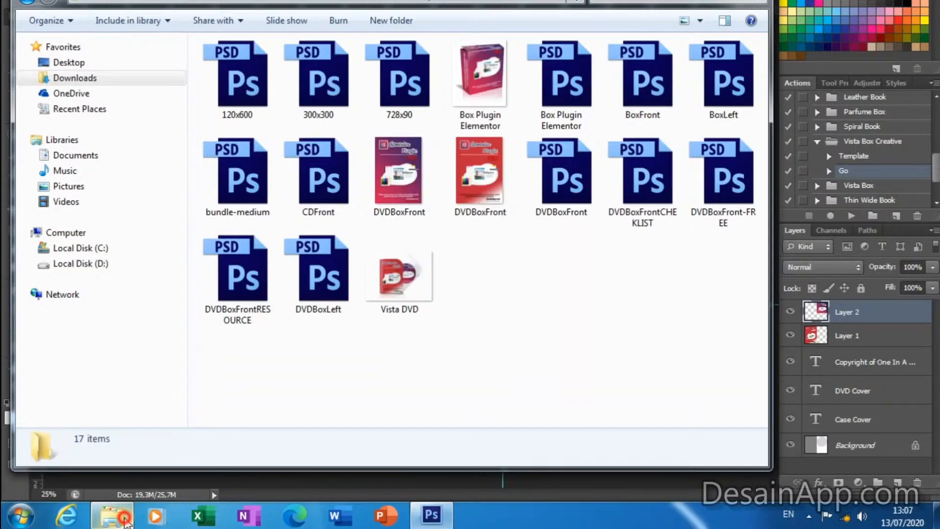
Switch to the file folder and preview the exported Vista DVD image in the photo viewer.
right_click(555, 268)
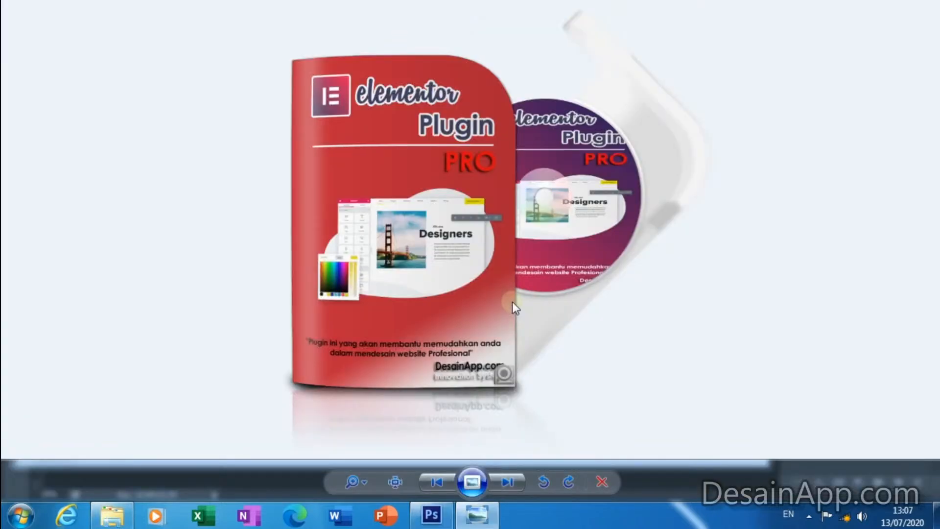
scroll(512, 303, "up", 1)
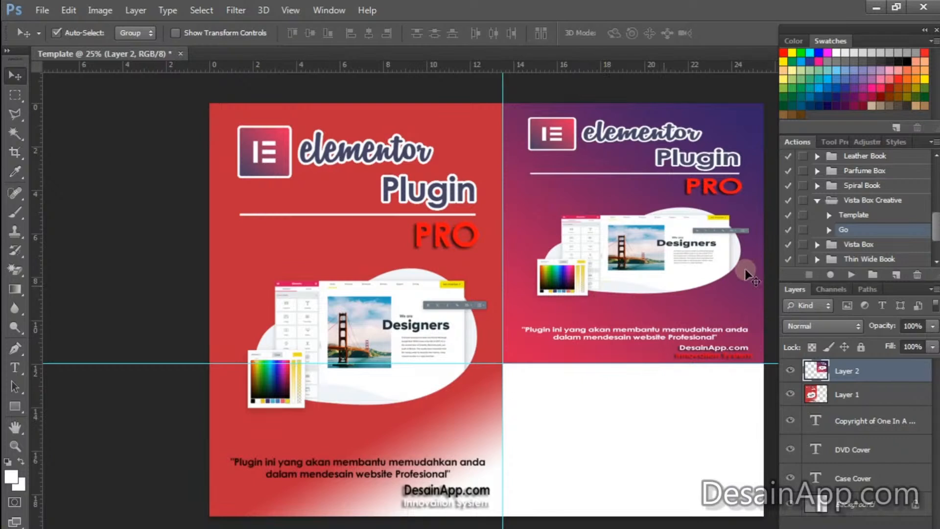
Collapse the Vista Box Creative action set and run the Template action of the Thick Book try set.
left_click(819, 200)
scroll(827, 208, "down", 1)
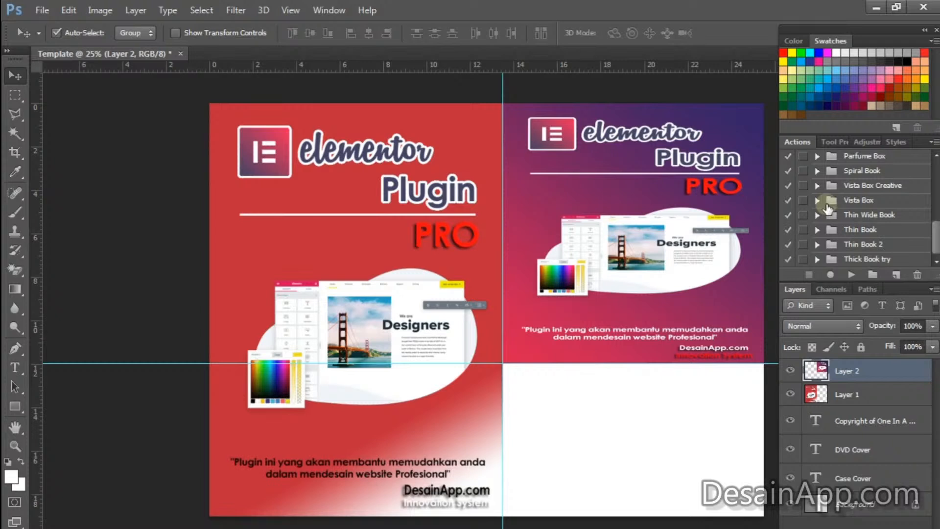
left_click(818, 259)
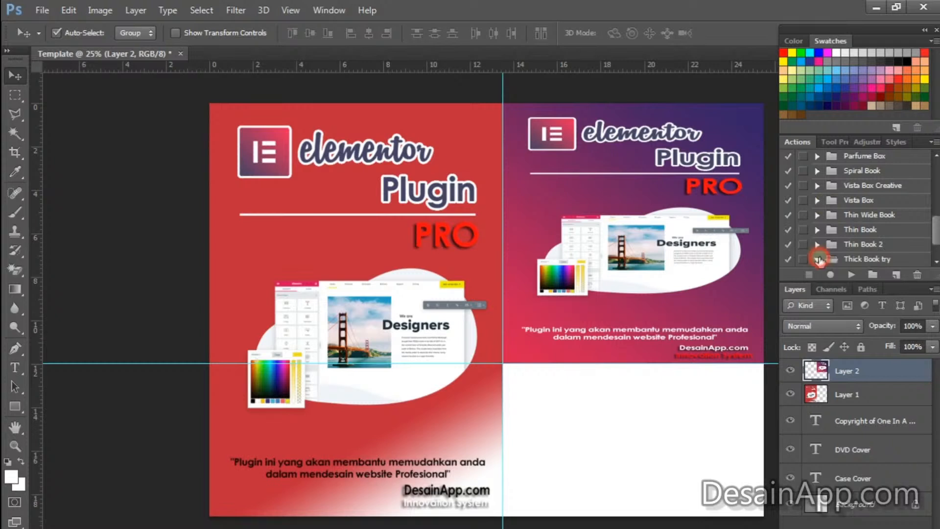
left_click(817, 259)
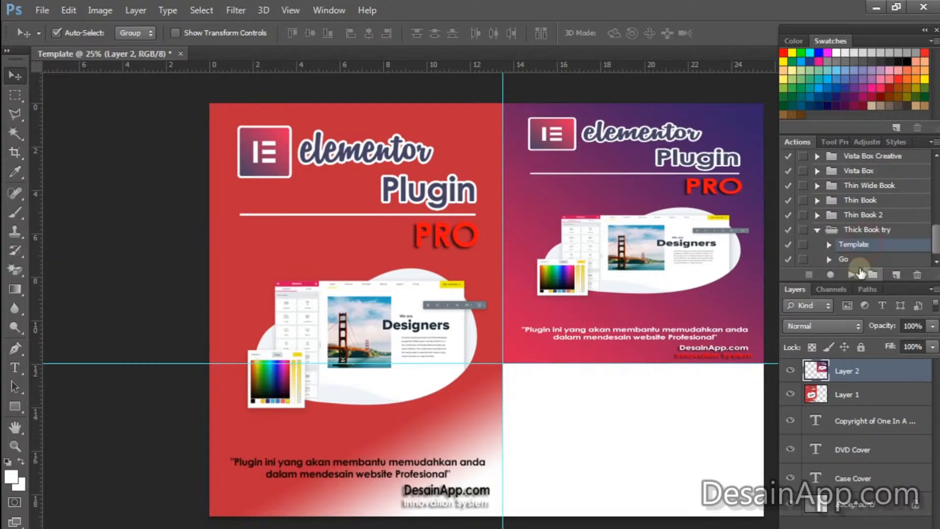
left_click(854, 275)
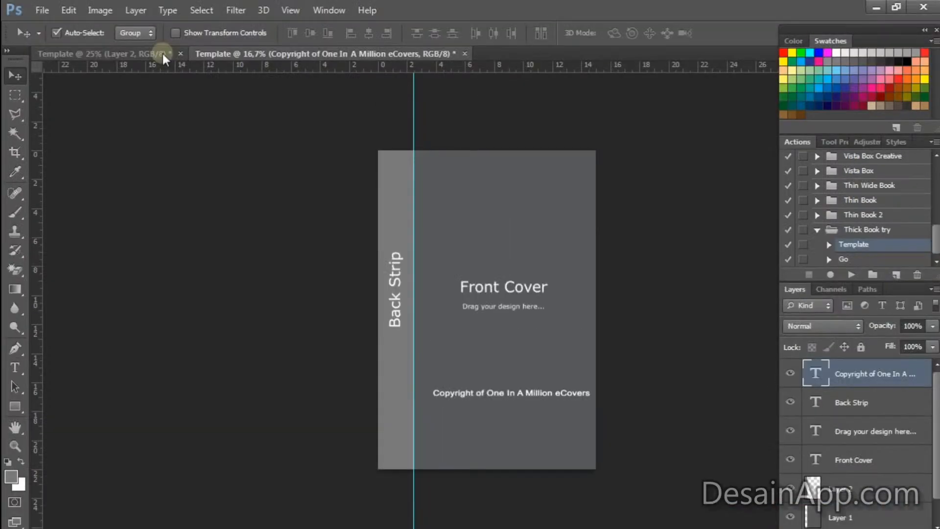
Place the red cover from the Vista template on the thick book's Front Cover area and stretch it to fill the area, applying the transformation.
left_click(163, 54)
left_click_drag(320, 198, 519, 224)
left_click(175, 33)
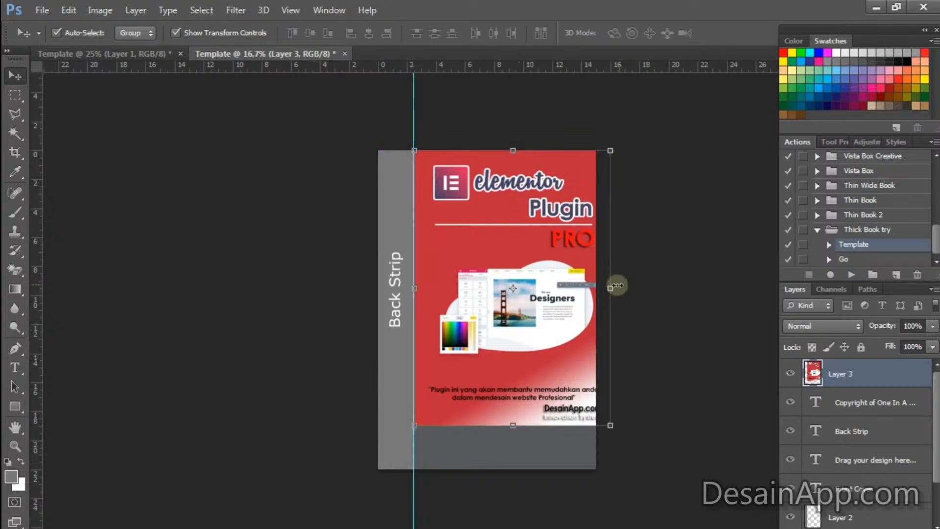
left_click_drag(617, 286, 596, 288)
left_click_drag(506, 388, 507, 427)
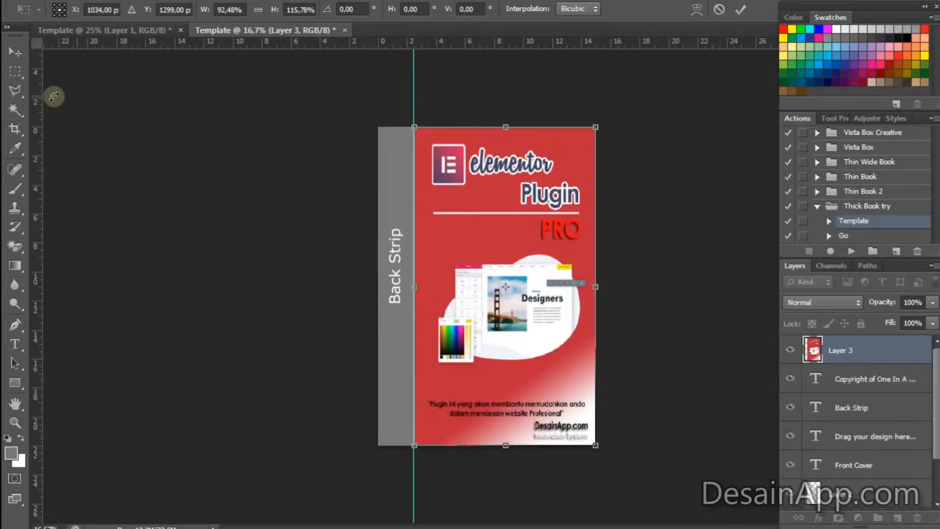
left_click(15, 52)
left_click(421, 224)
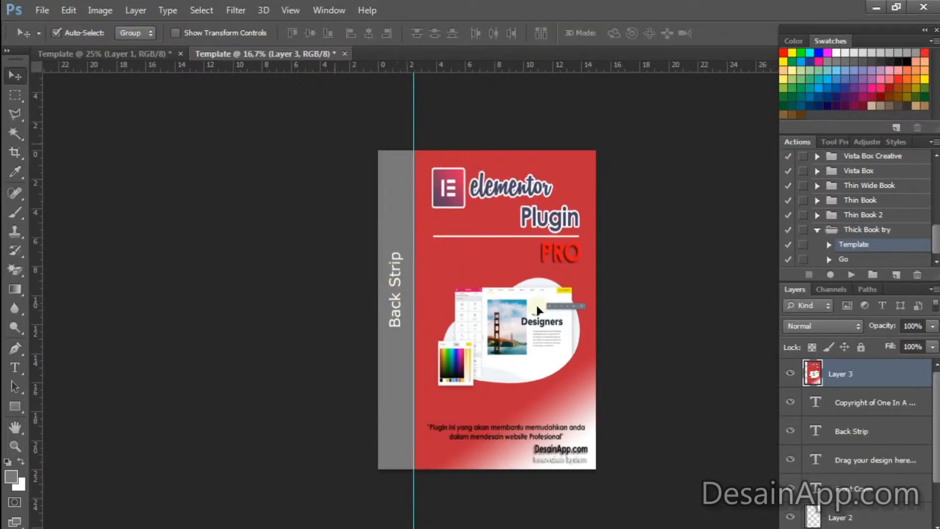
Widen the red cover to 15 cm so that it also covers the Back Strip, and apply the transformation.
left_click(175, 32)
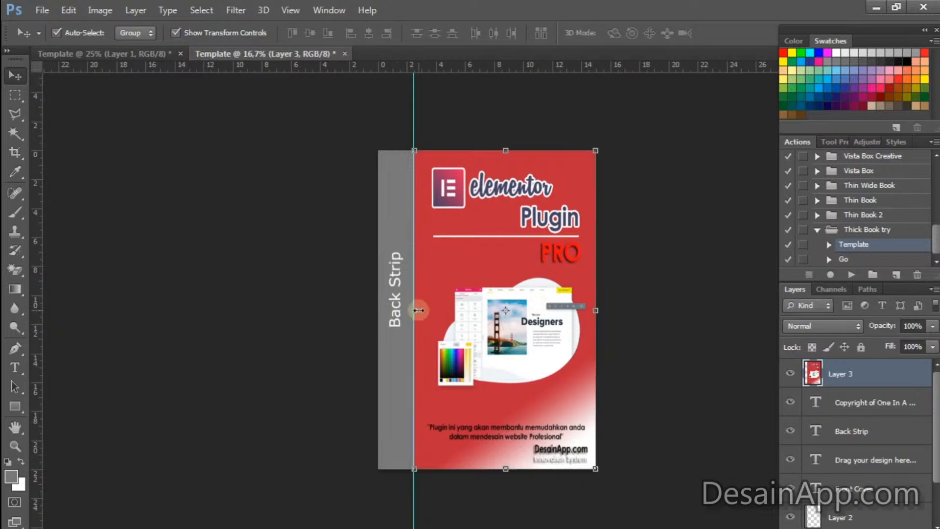
left_click_drag(418, 310, 382, 310)
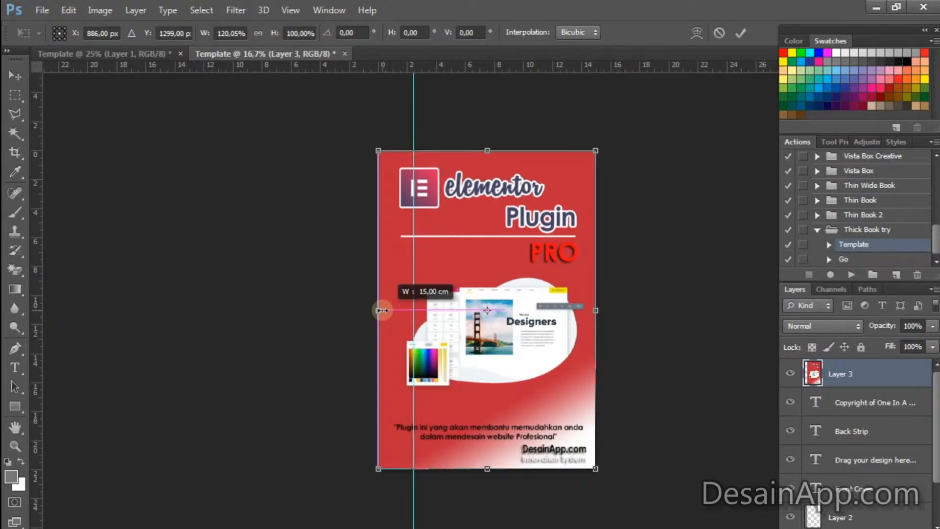
key("v")
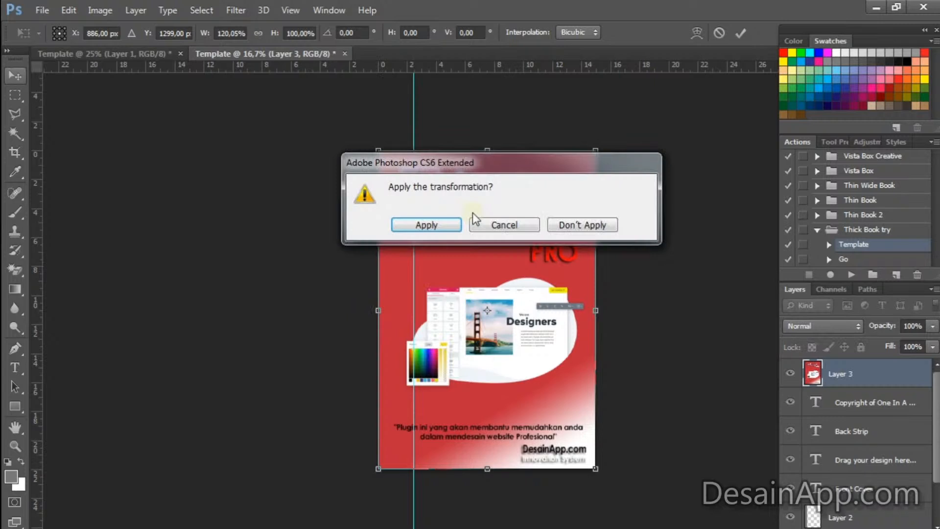
key("Return")
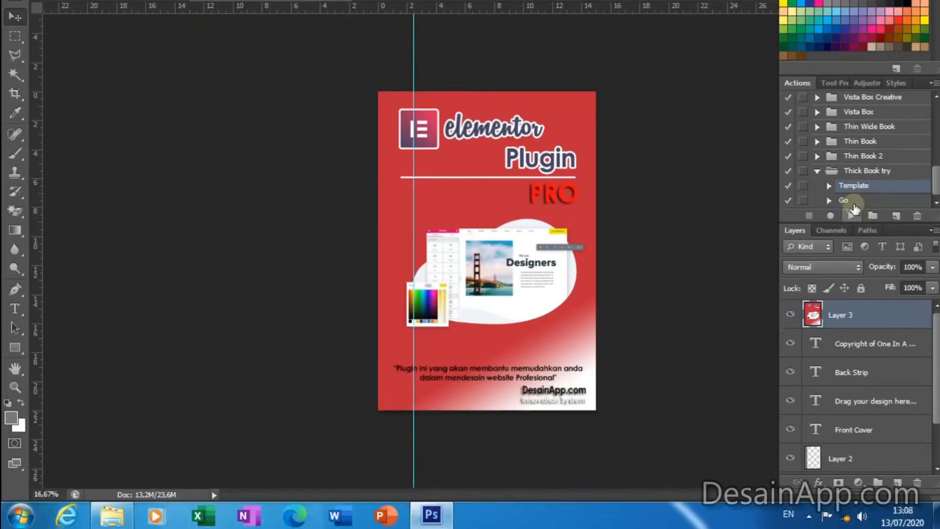
Run the Go action of the Thick Book try set to render the book mockup, and close the rendered document.
left_click(853, 202)
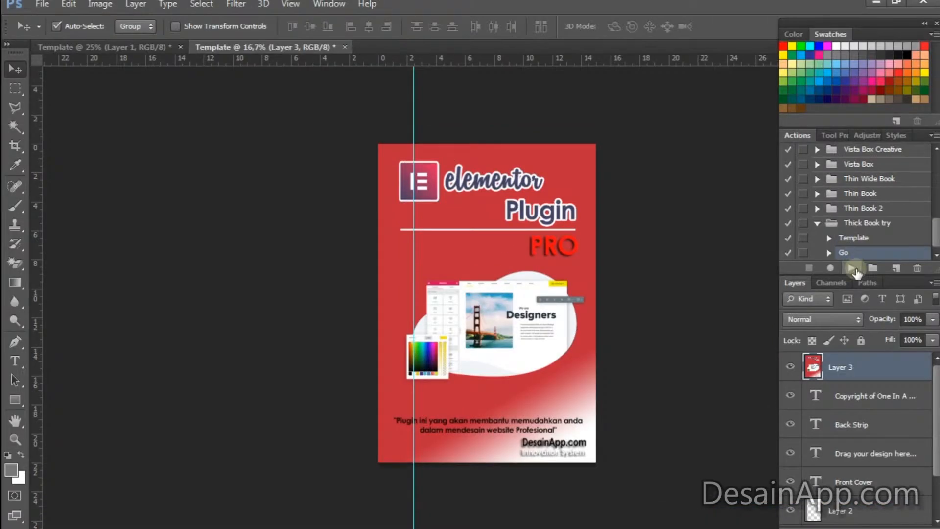
left_click(852, 268)
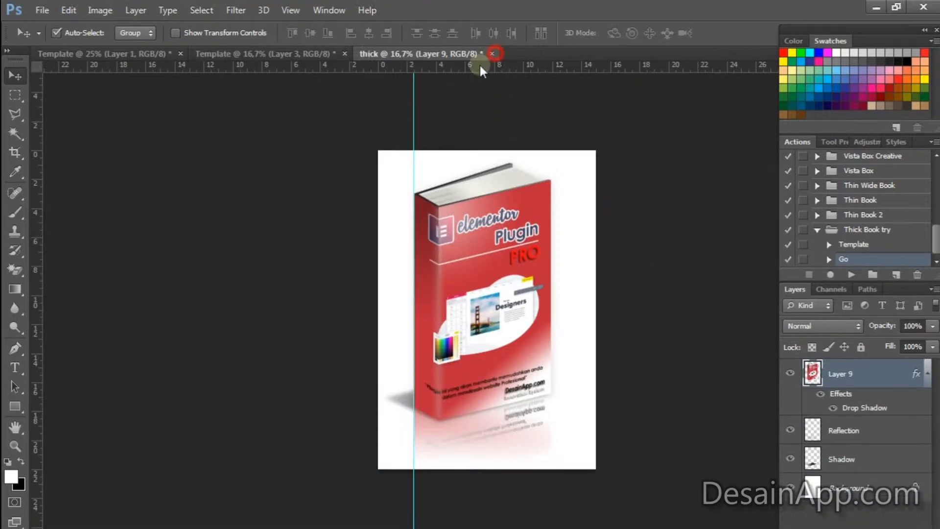
left_click(495, 54)
left_click(482, 223)
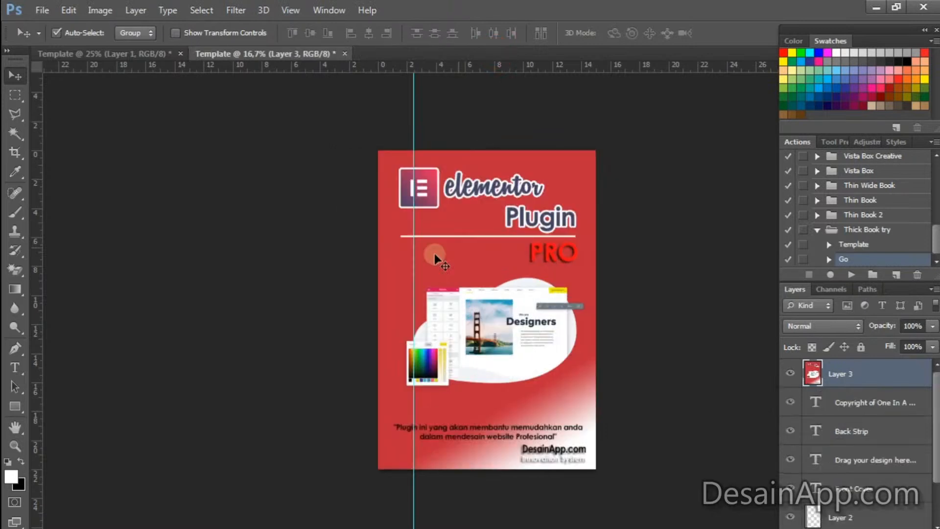
Collapse the Thick Book try action set and create a new template document with the Thin Book set's Template action.
left_click(817, 229)
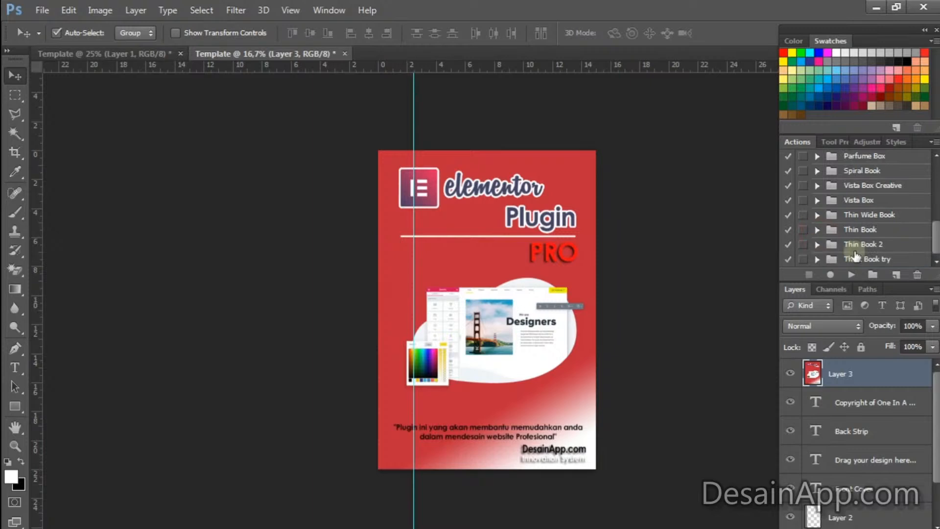
left_click(817, 229)
left_click(854, 247)
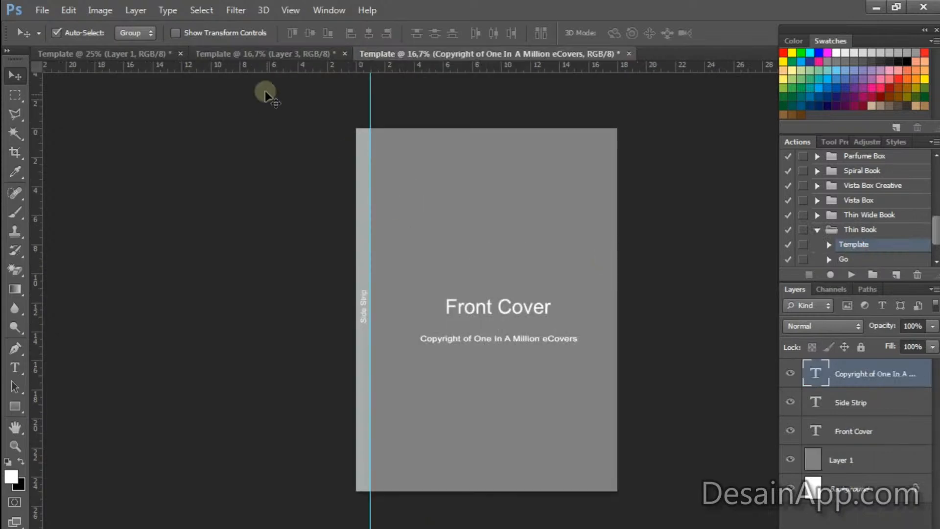
Copy the red cover from the thick book template into the thin book template, aligned to its upper-left corner with transform controls shown.
left_click(241, 55)
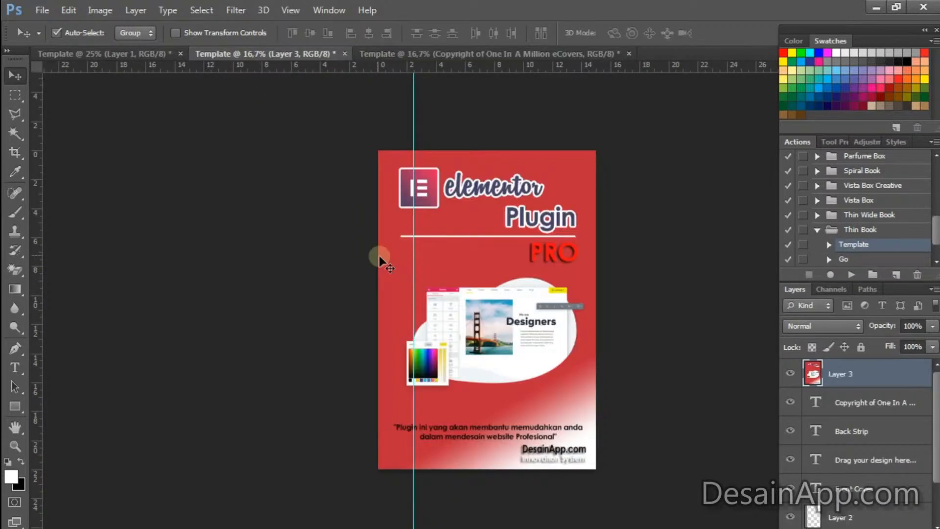
left_click_drag(379, 256, 398, 114)
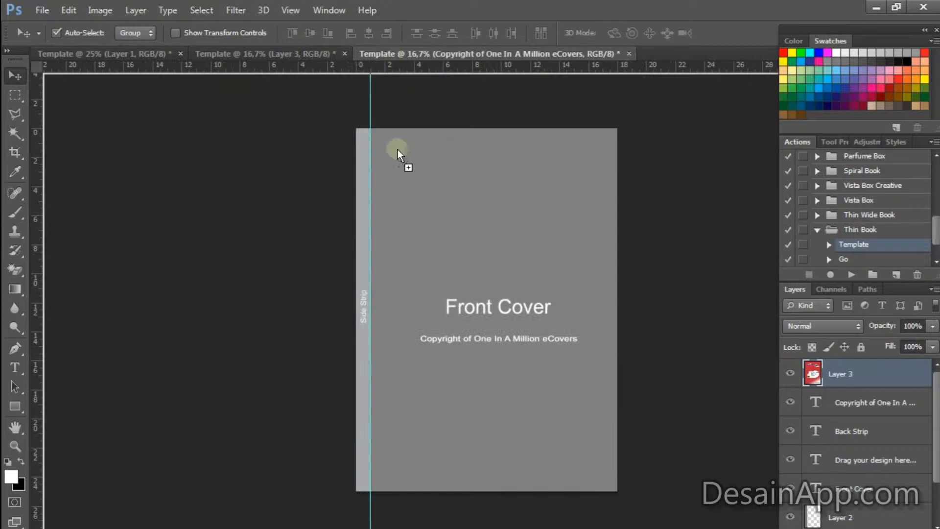
mouse_move(387, 202)
left_mouse_down()
mouse_move(398, 216)
mouse_move(384, 218)
left_mouse_up()
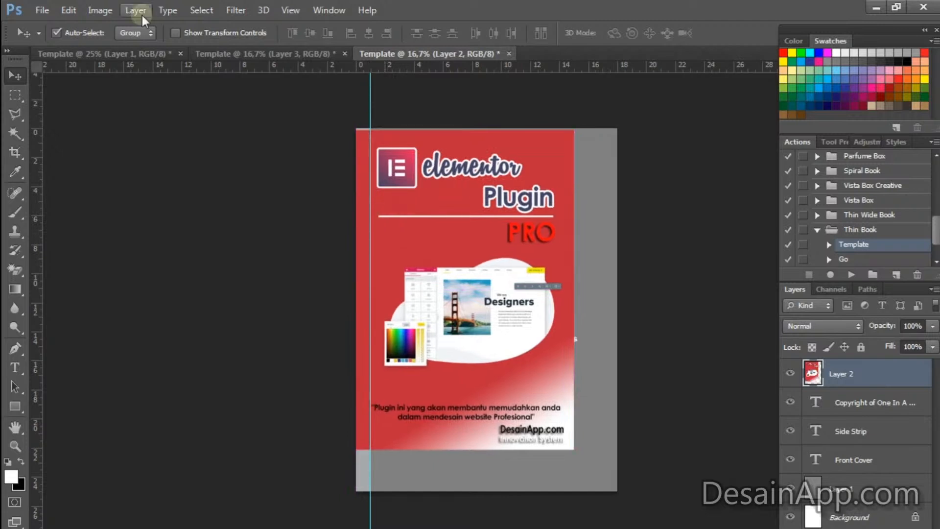
left_click(175, 33)
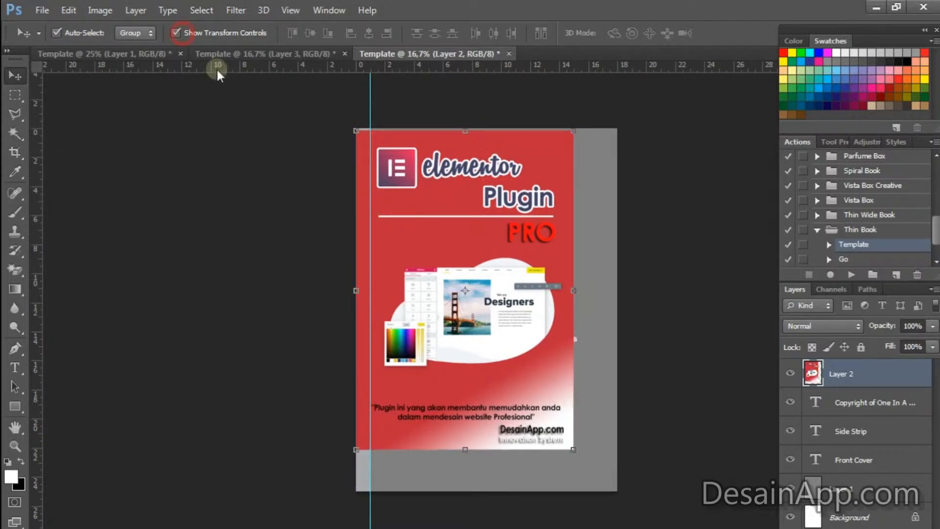
left_click_drag(389, 170, 389, 167)
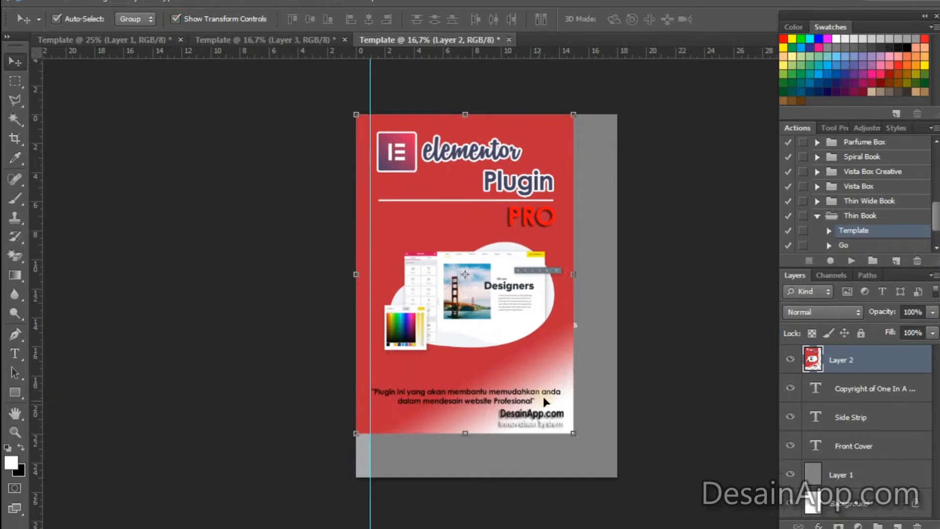
Stretch the red cover to fill the thin book's Side Strip and Front Cover completely, and apply the transformation.
left_click_drag(573, 434, 618, 470)
left_click(14, 74)
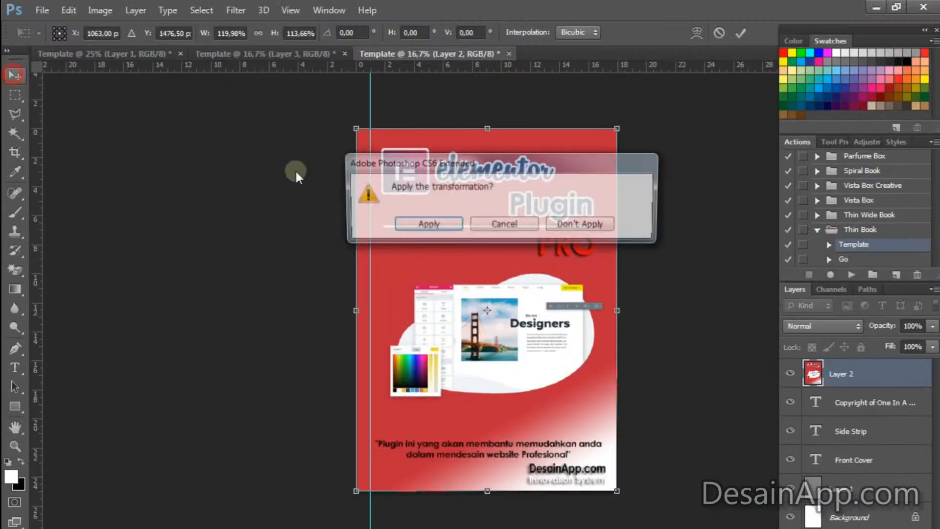
key("Return")
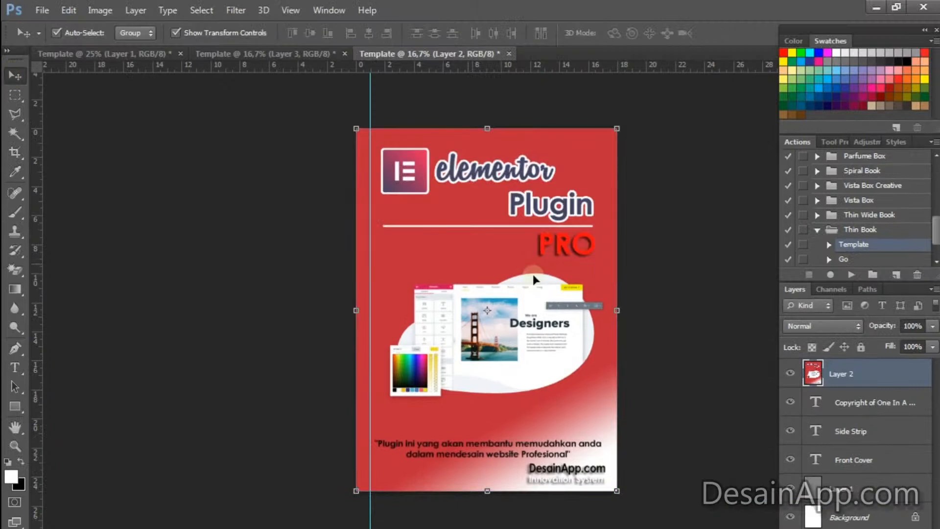
Run the Go action of the Thin Book set to render the book mockup, and hide the transform controls.
left_click(843, 259)
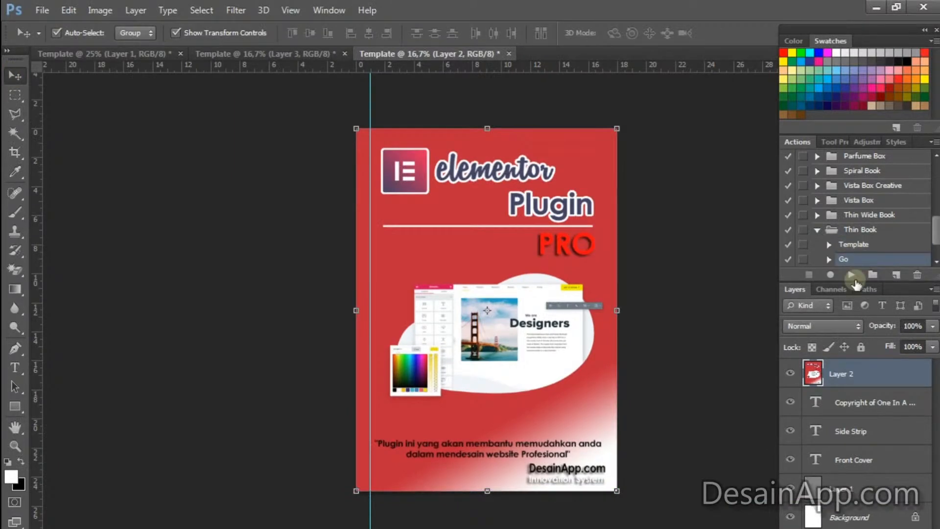
left_click(852, 276)
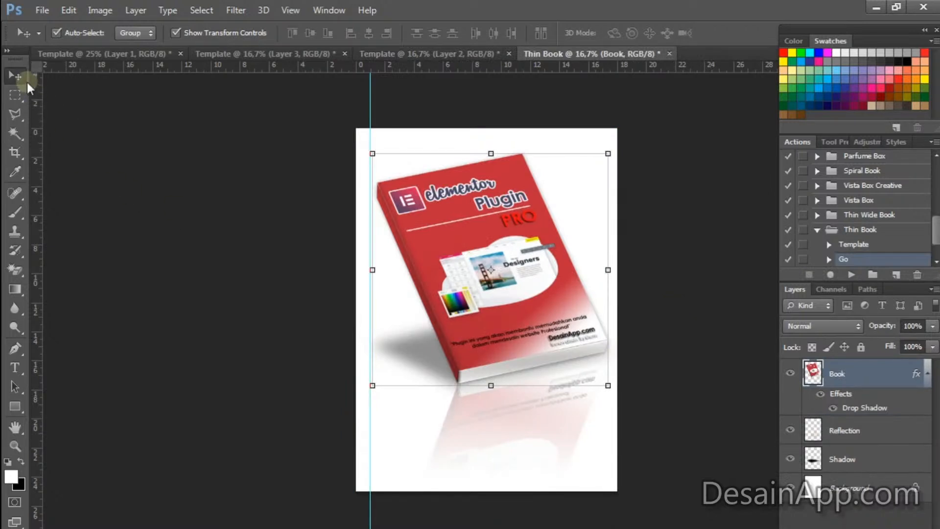
left_click(193, 35)
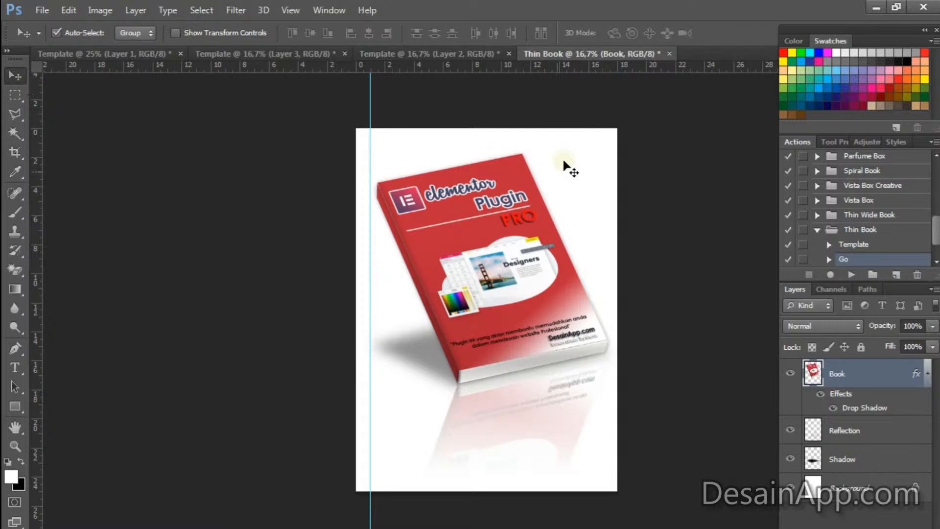
Select the white Background layer of the rendered thin book and delete it to make the backdrop transparent.
left_click(563, 147)
right_click(586, 149)
left_click(601, 161)
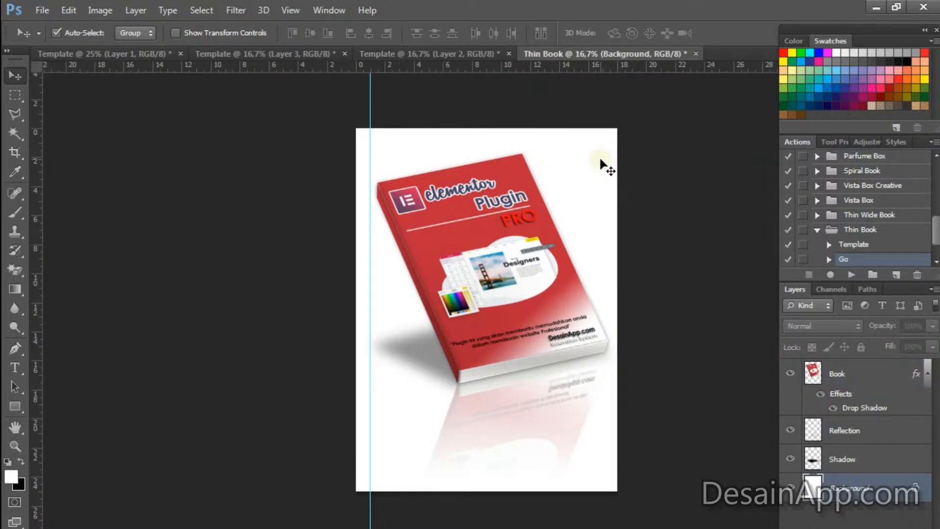
key("Delete")
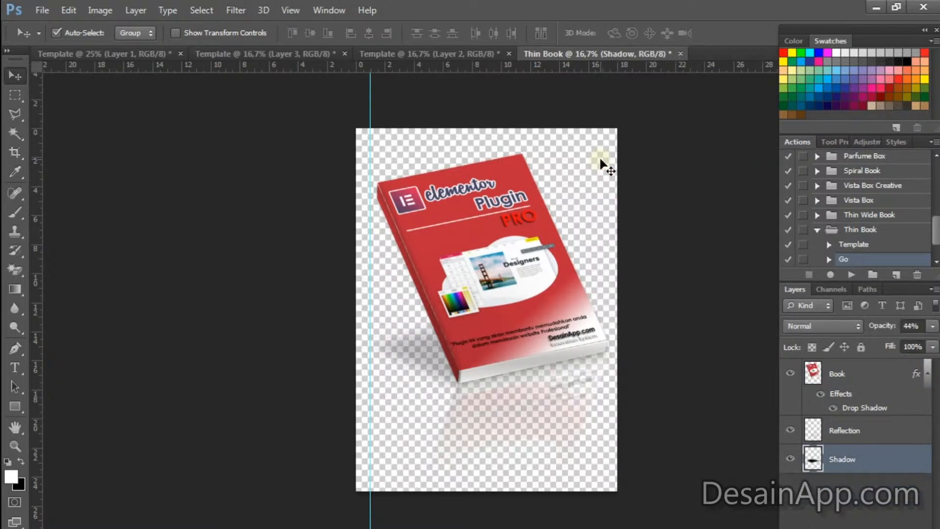
Save the mockup as Thin Book.png in the PSD Files folder, with Smallest / Slow compression and no interlacing.
left_click(42, 10)
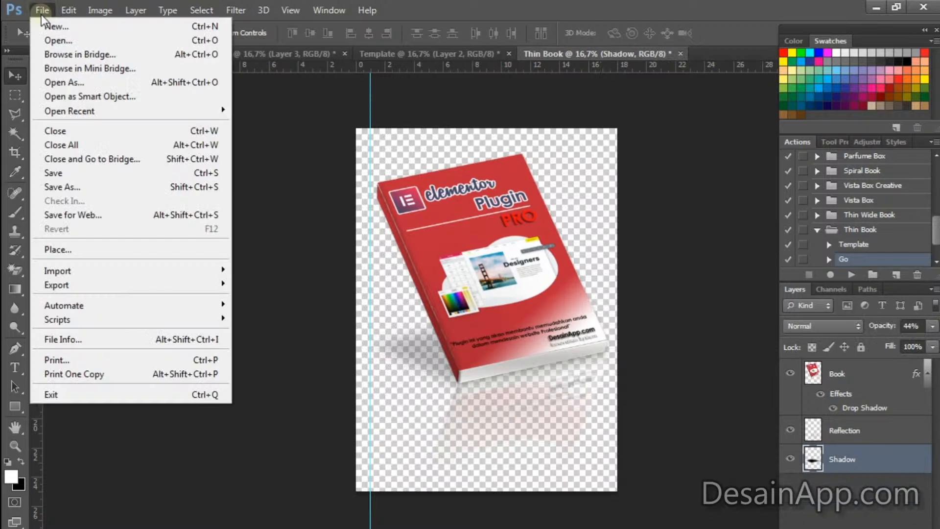
key("ctrl+shift+s")
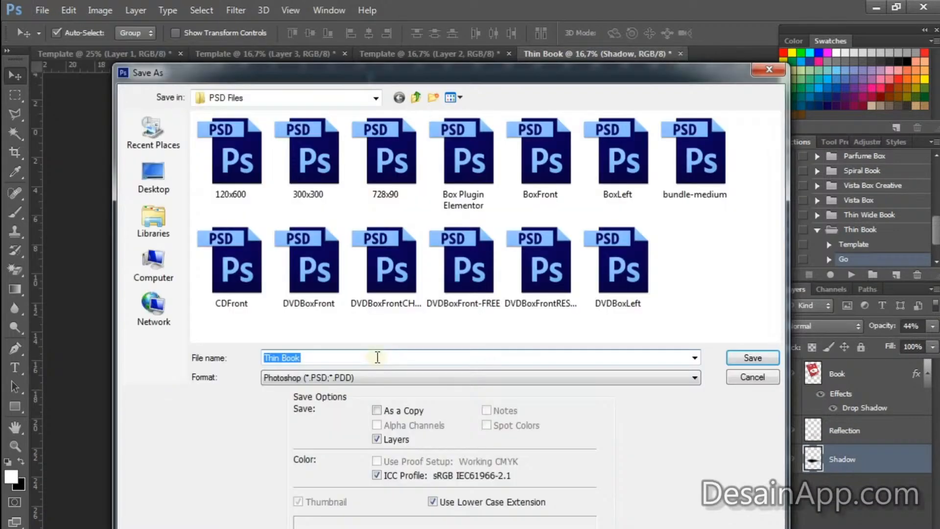
left_click(318, 377)
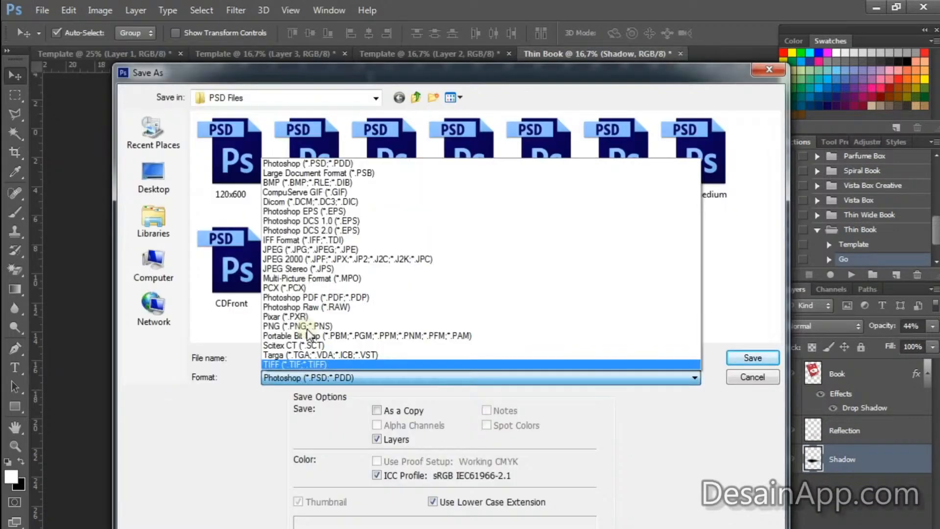
left_click(309, 327)
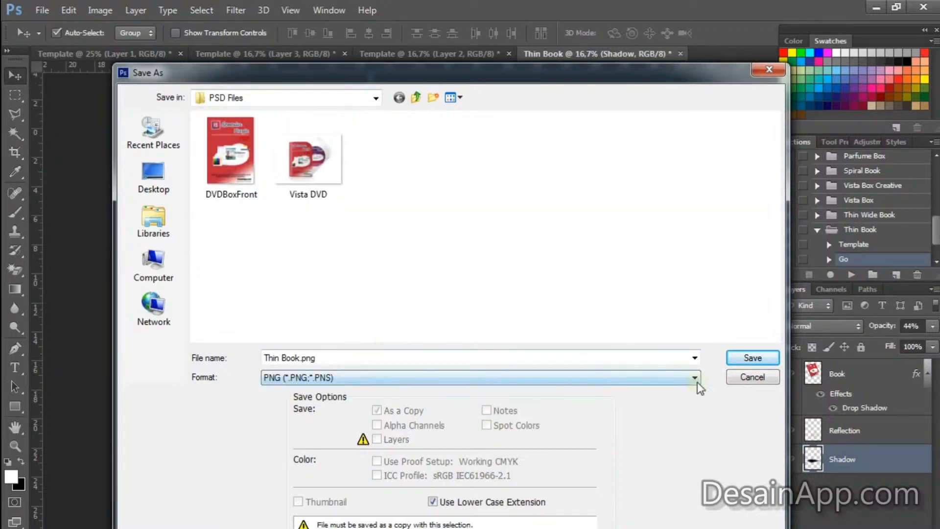
left_click(752, 358)
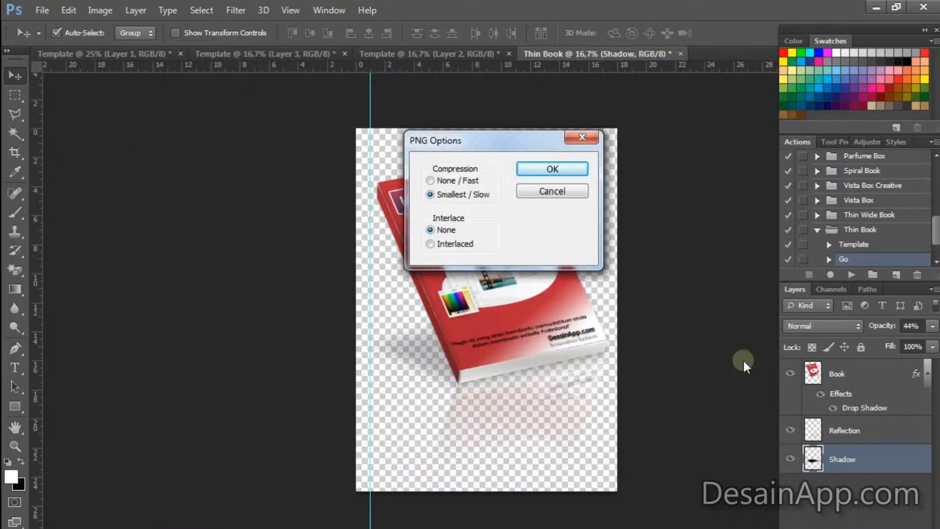
key("Return")
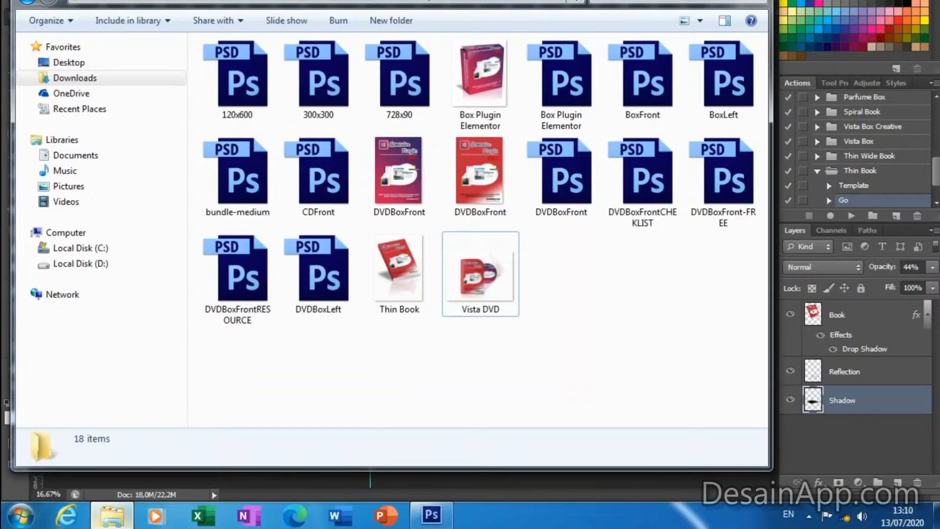
Check the exported mockup images in the PSD Files folder, and close the Thin Book document without saving changes.
left_click(465, 292)
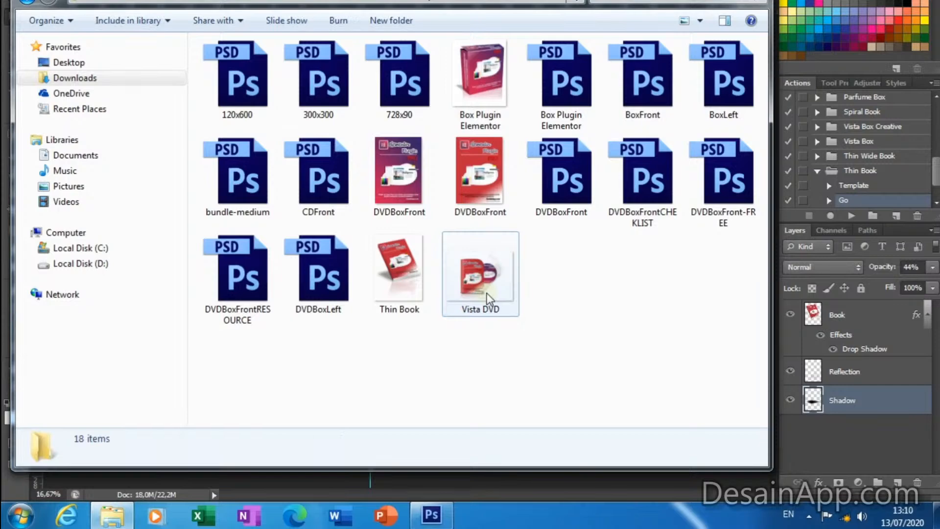
left_click(455, 282)
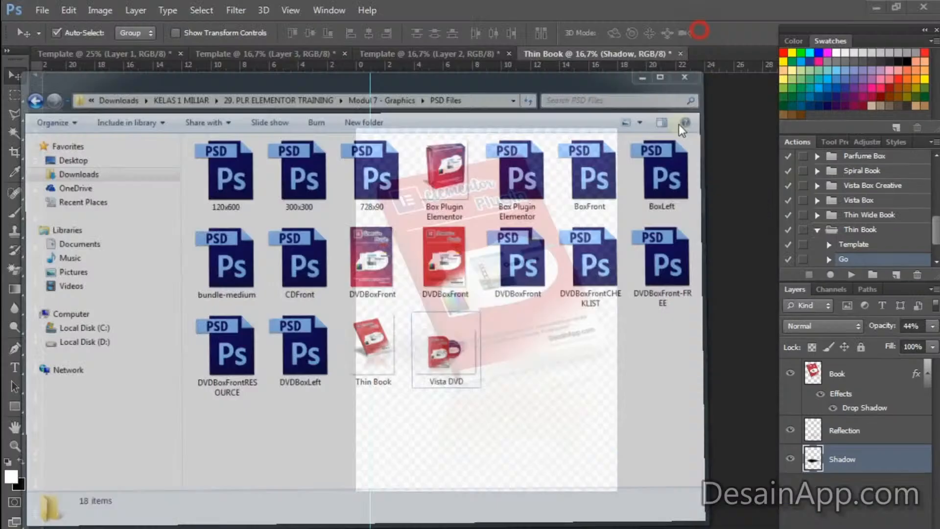
left_click(681, 53)
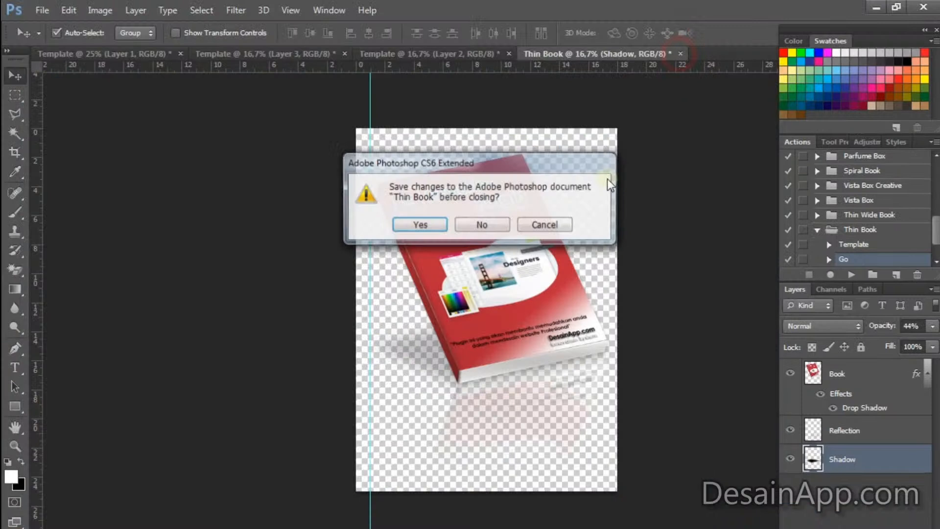
left_click(482, 224)
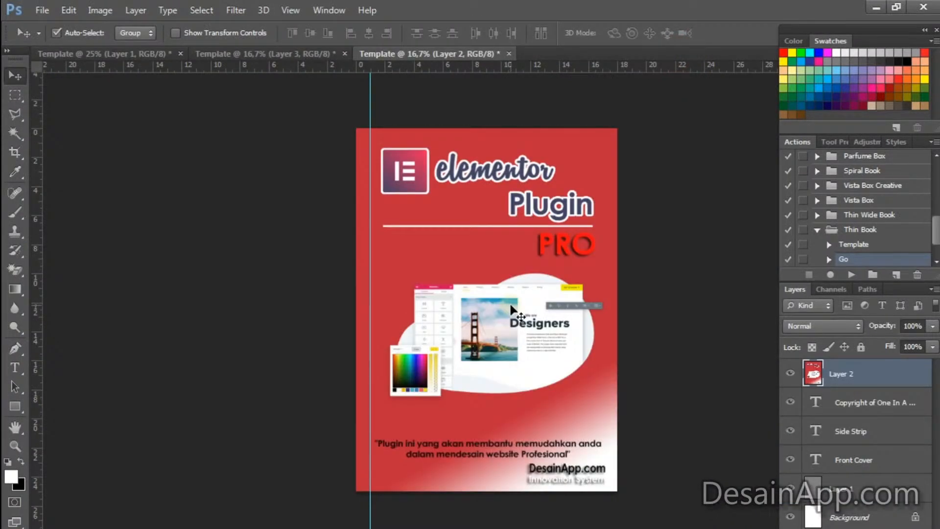
Collapse the Thin Book action set and create a new template document with the Leather Book set's Template action.
left_click(817, 230)
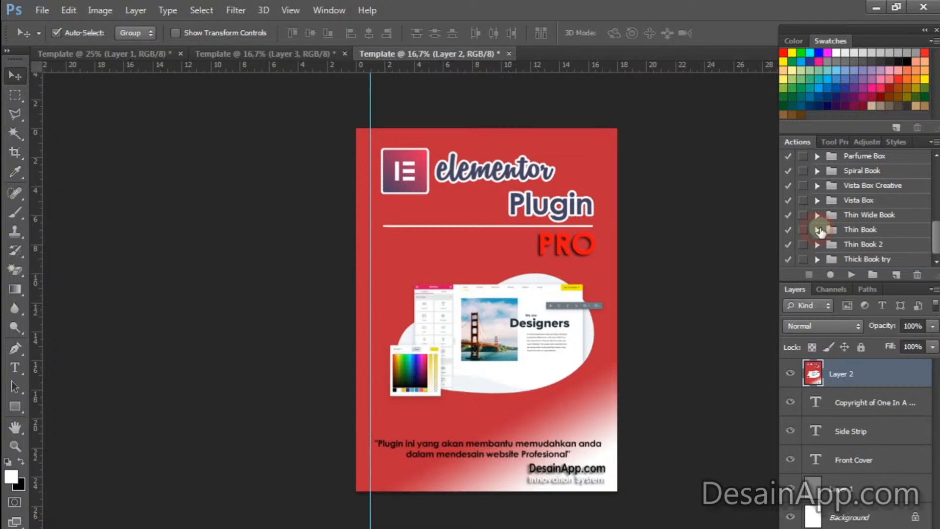
scroll(820, 230, "up", 5)
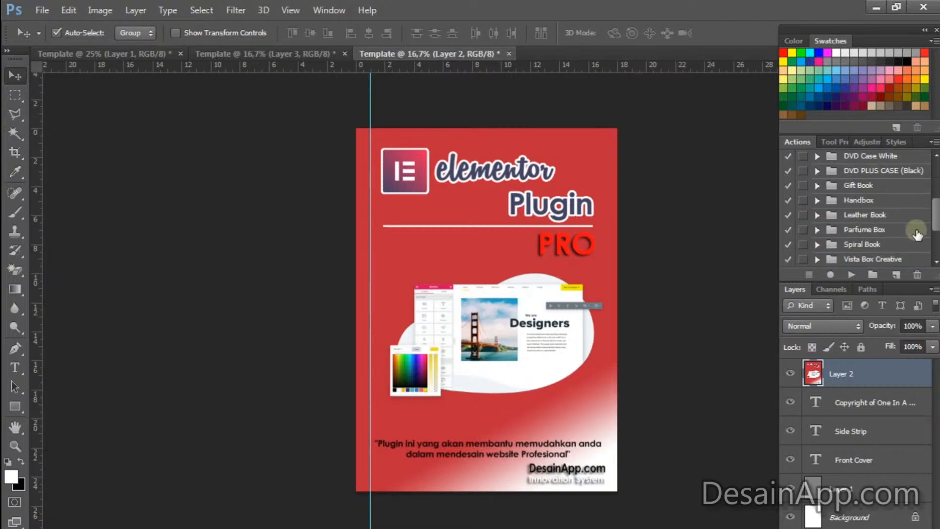
left_click(817, 216)
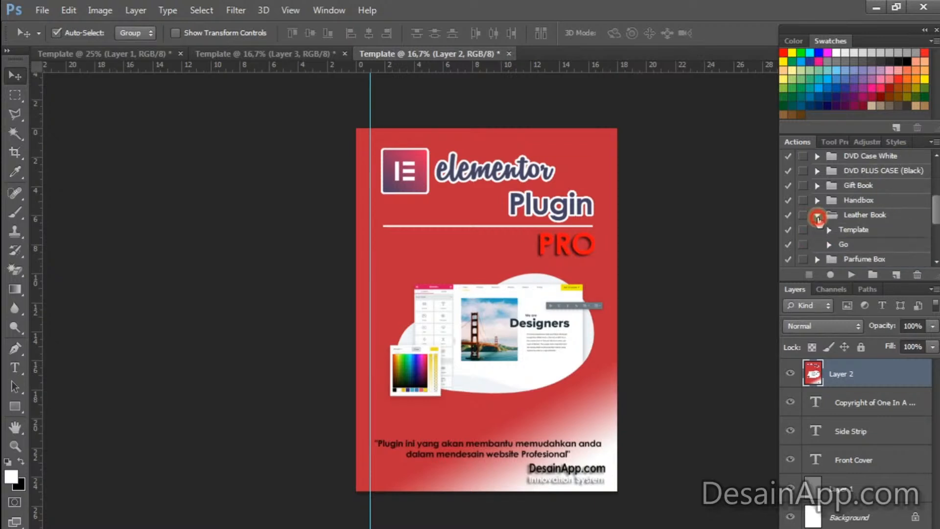
left_click(853, 229)
left_click(851, 275)
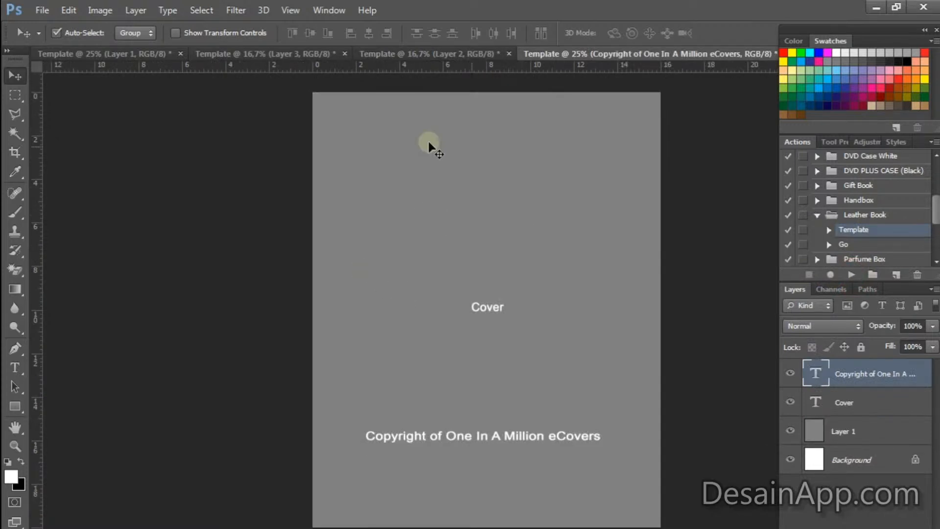
Copy the red cover into the leather book template, scale it to about 74% width and 79% height, and align it to the upper-left corner.
key("ctrl+shift+Tab")
left_click_drag(394, 161, 469, 227)
left_click(175, 33)
left_click_drag(379, 146, 369, 142)
left_click_drag(332, 116, 458, 263)
left_click_drag(549, 274, 429, 139)
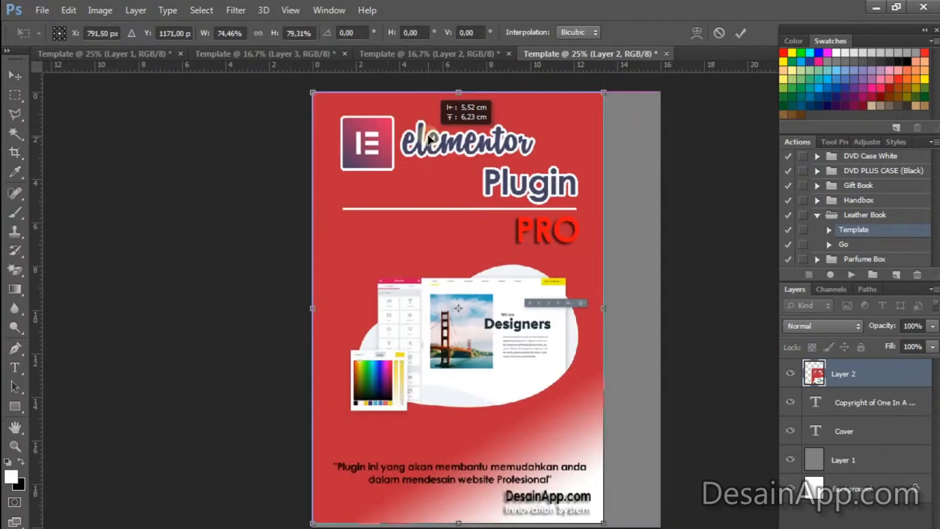
Stretch the red cover to 20 cm high and the full width of the leather book template, and apply the transformation.
left_click_drag(458, 523, 459, 526)
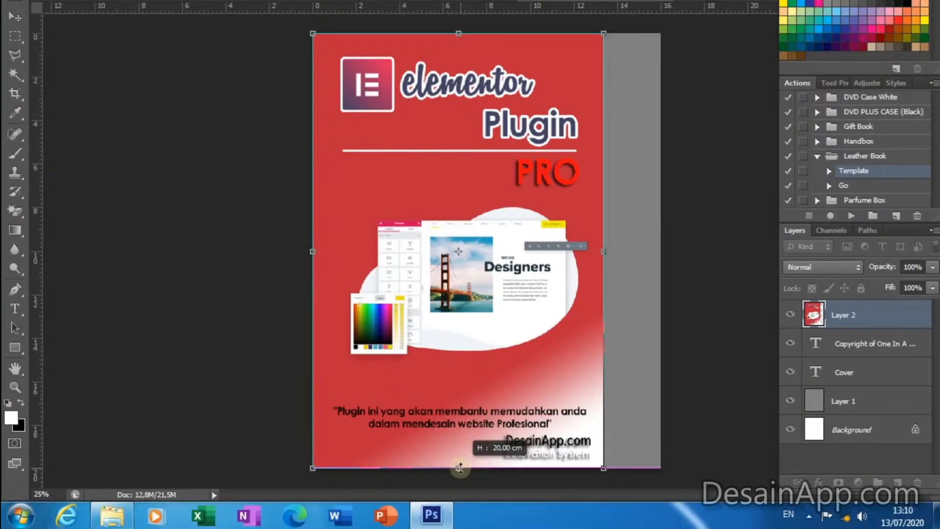
left_click_drag(603, 252, 655, 251)
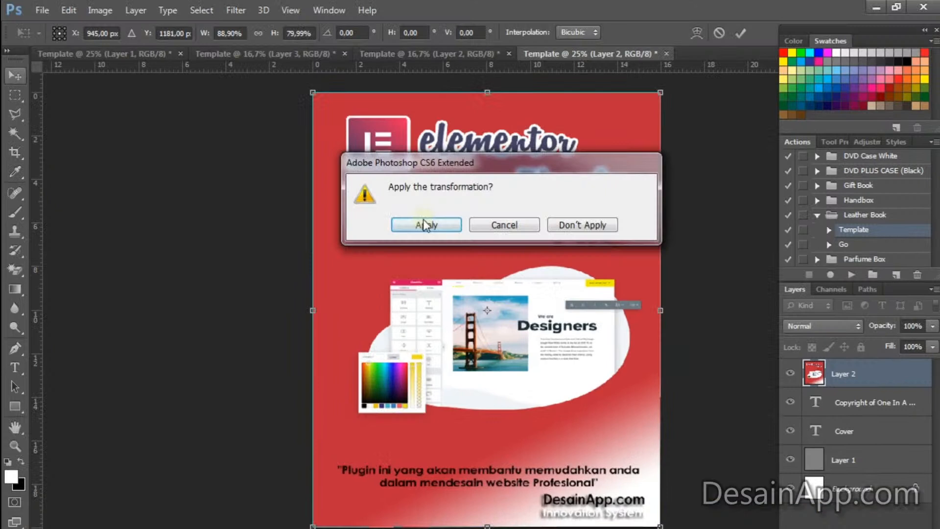
left_click(424, 225)
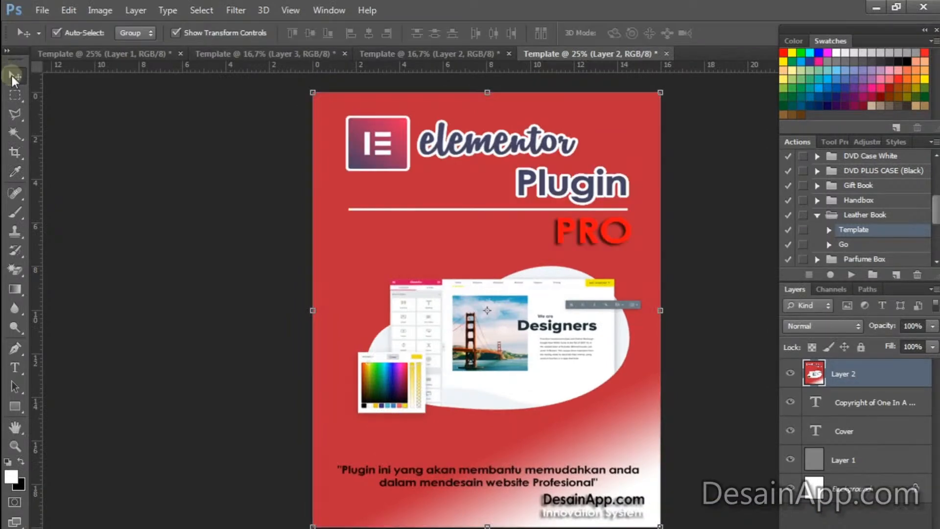
Hide the transform controls and run the Go action of the Leather Book set to render the book mockup.
left_click(383, 186)
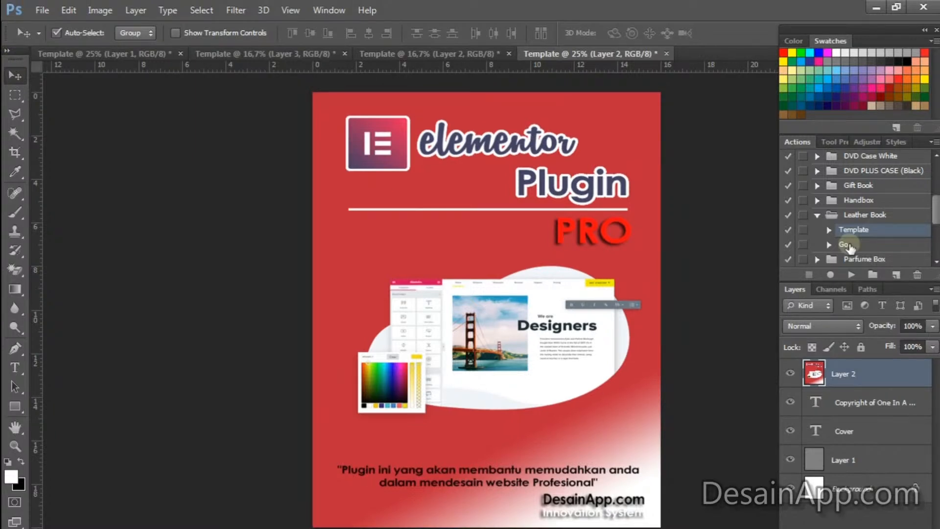
left_click(846, 244)
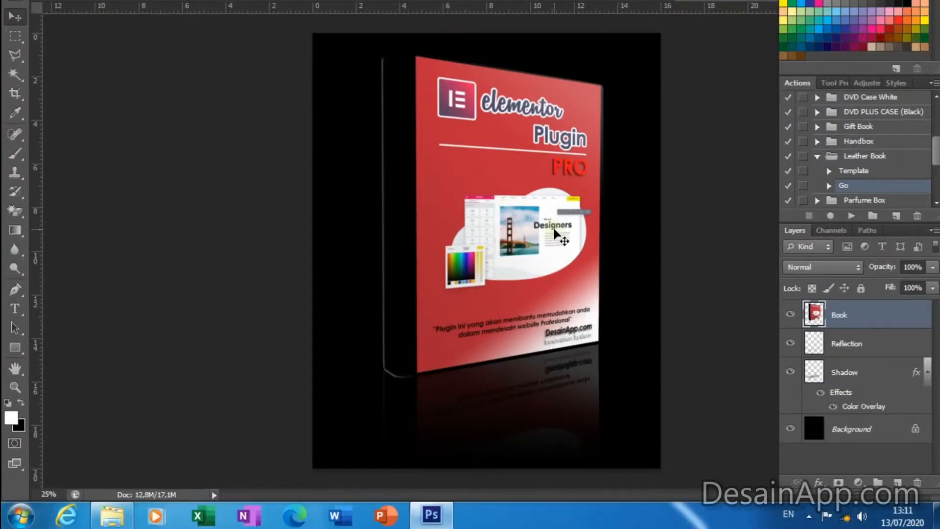
Select the leather book mockup's Background layer and fill it with a linear red-to-white gradient running downward from the upper-left corner.
left_click(638, 161)
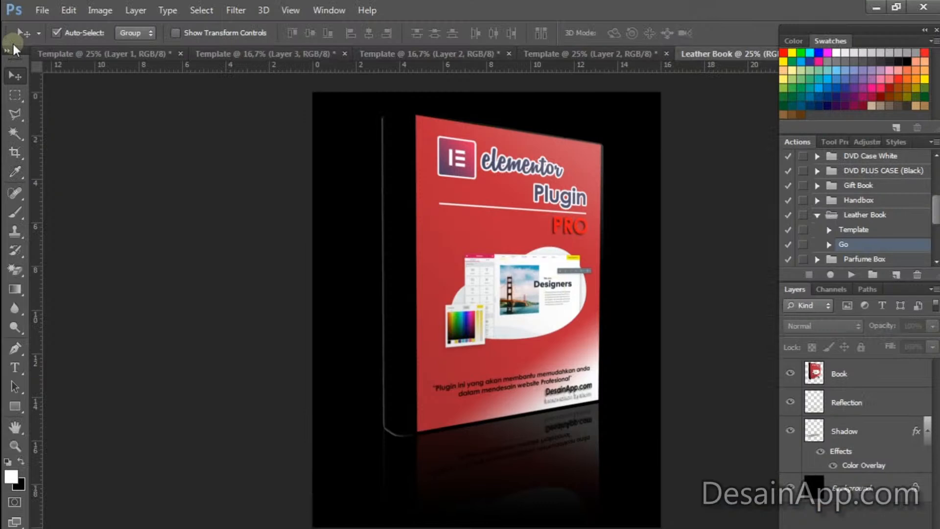
left_click(641, 223)
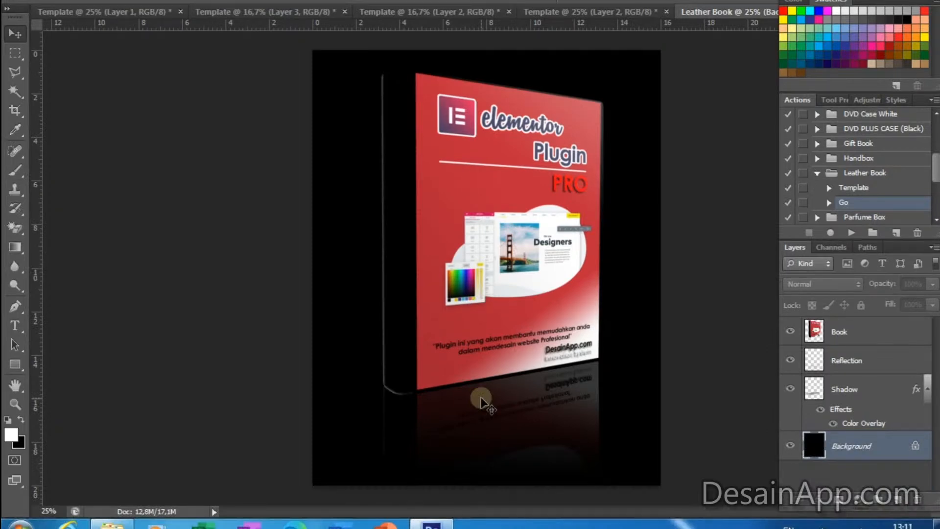
left_click(13, 247)
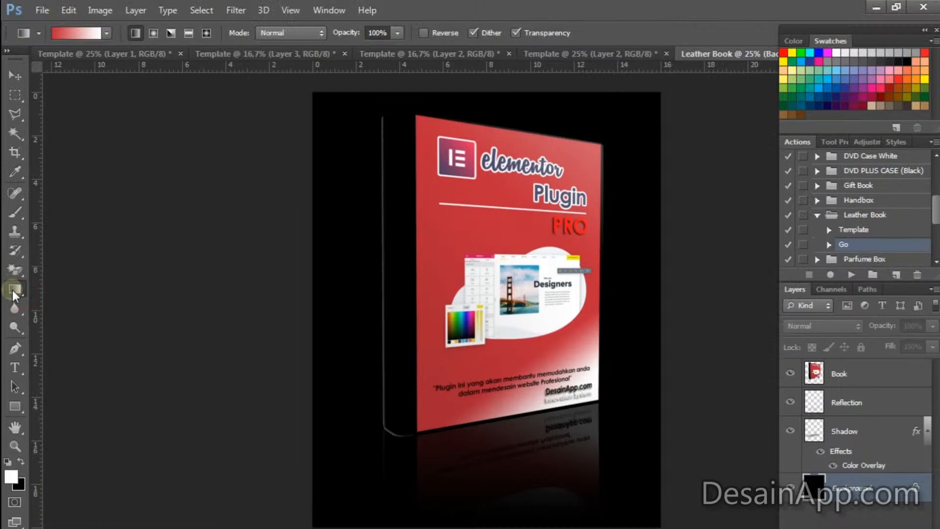
right_click(13, 290)
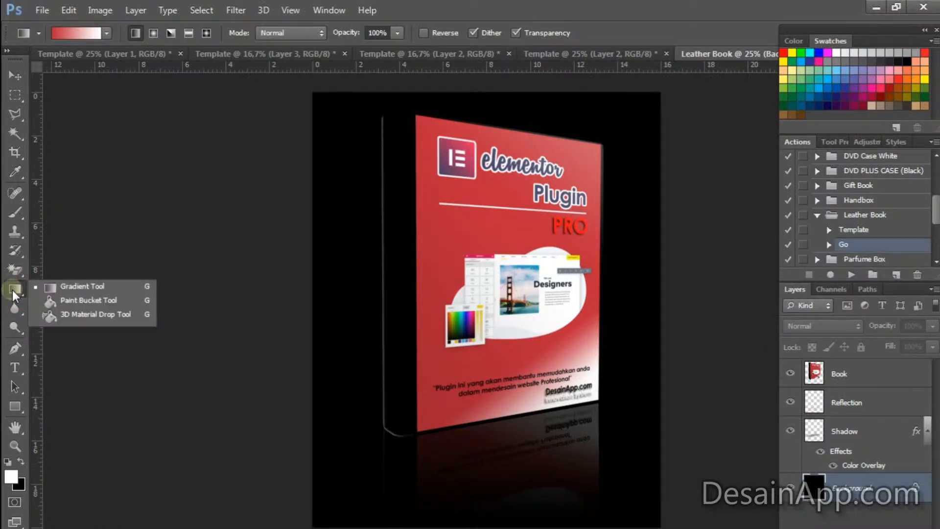
left_click_drag(318, 98, 346, 343)
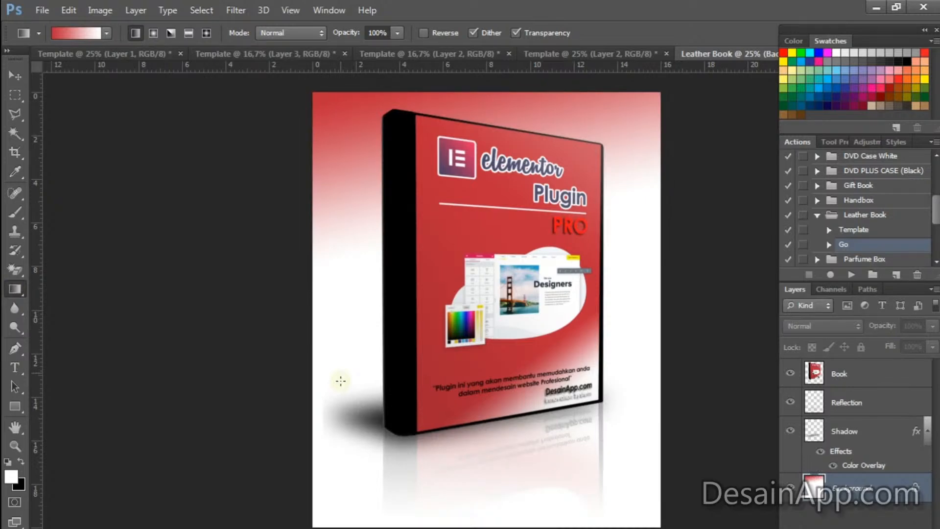
Try the red-to-white background gradient in several directions, and replace it with a diagonal orange-yellow-orange gradient.
left_click_drag(340, 381, 674, 197)
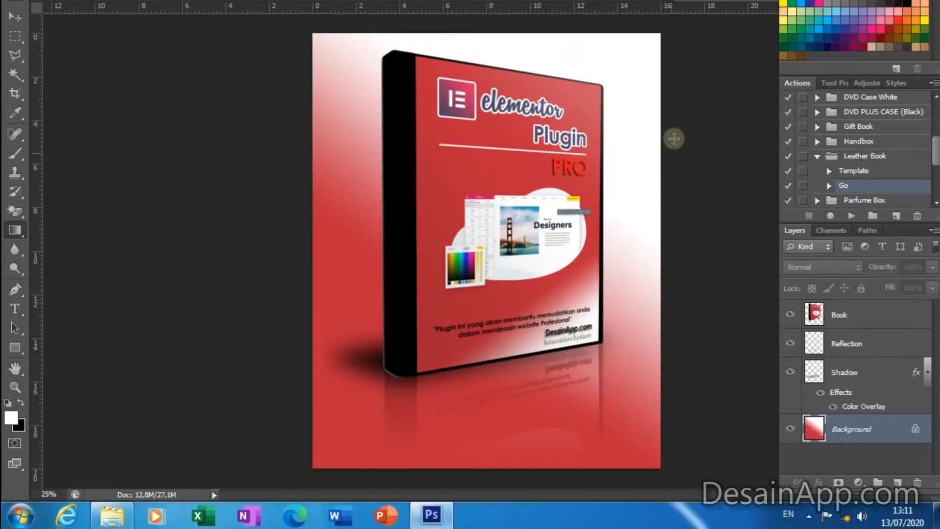
left_click_drag(674, 139, 583, 288)
left_click_drag(622, 69, 644, 147)
left_click_drag(643, 223, 514, 390)
left_click_drag(643, 223, 557, 436)
left_click_drag(410, 346, 362, 302)
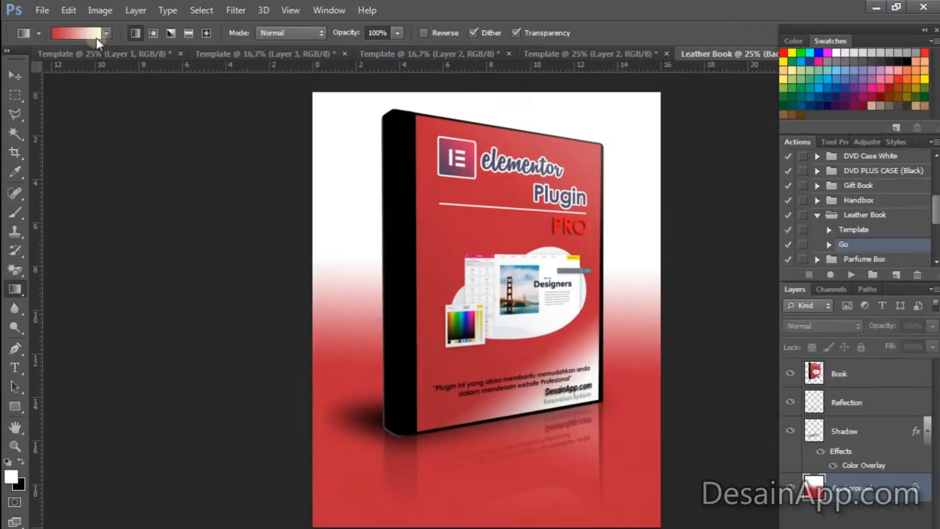
left_click(76, 33)
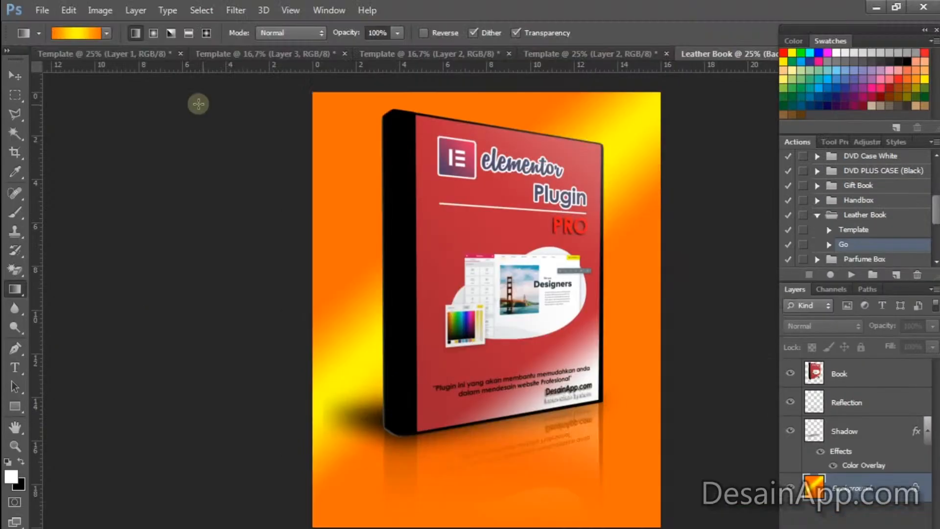
key("v")
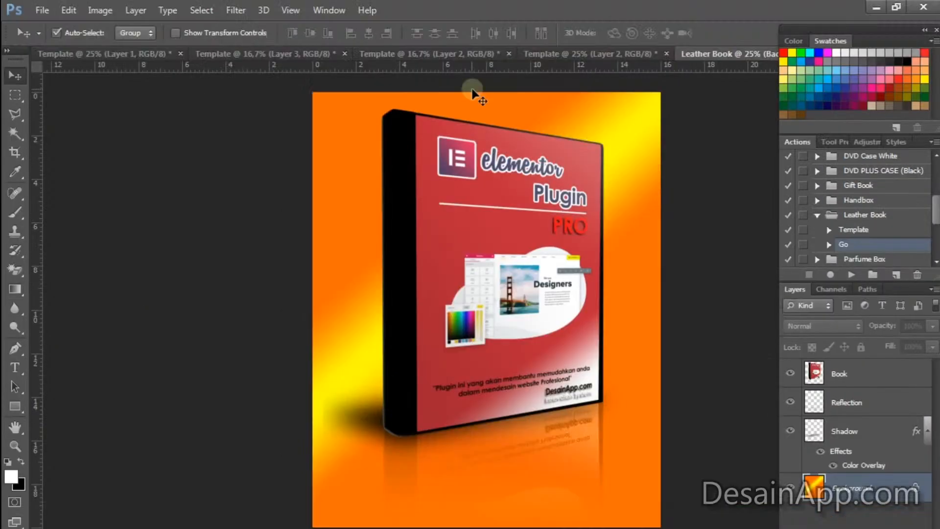
Close the leather book template, its mockup and the other two templates without saving, keeping only the template with the Side Strip layer.
left_click(665, 54)
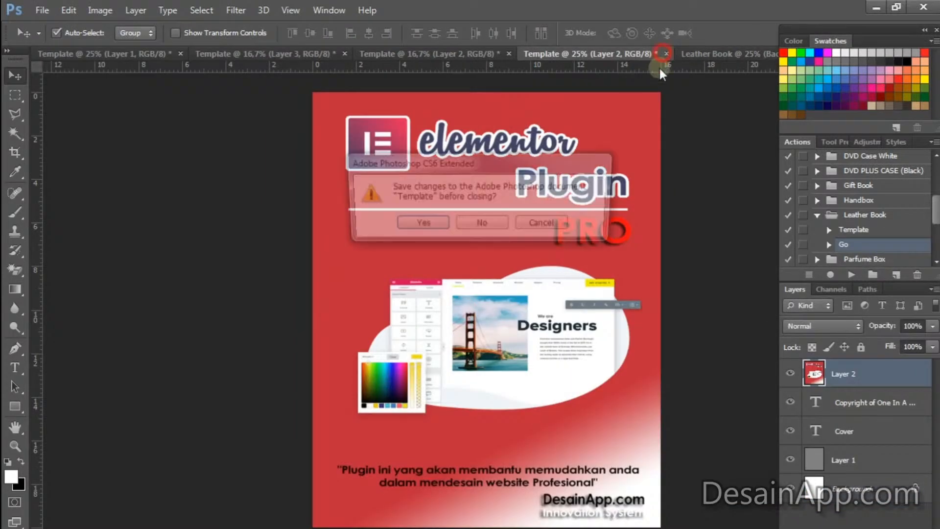
key("n")
left_click(701, 54)
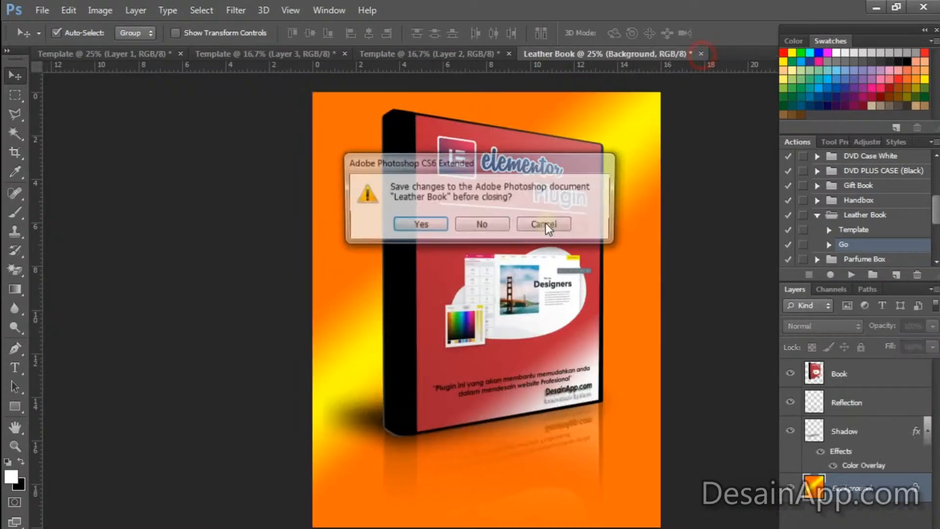
key("n")
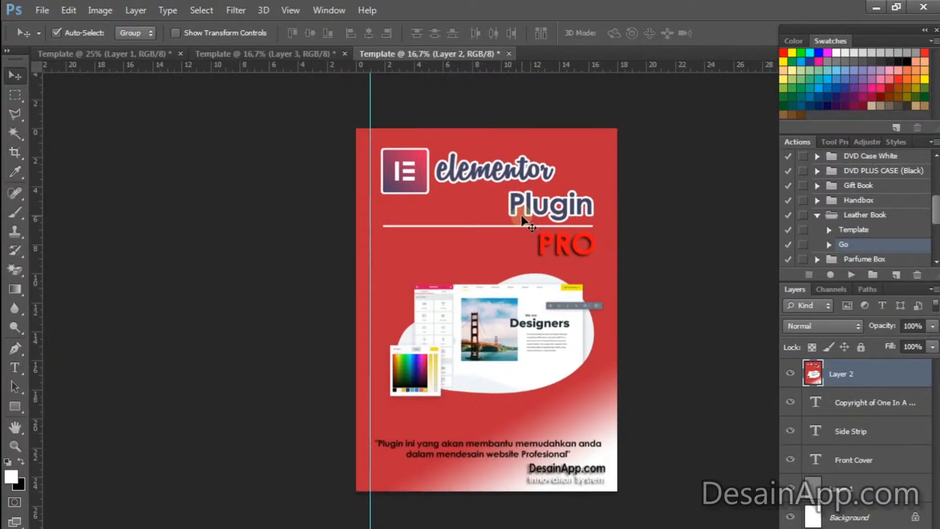
left_click(344, 54)
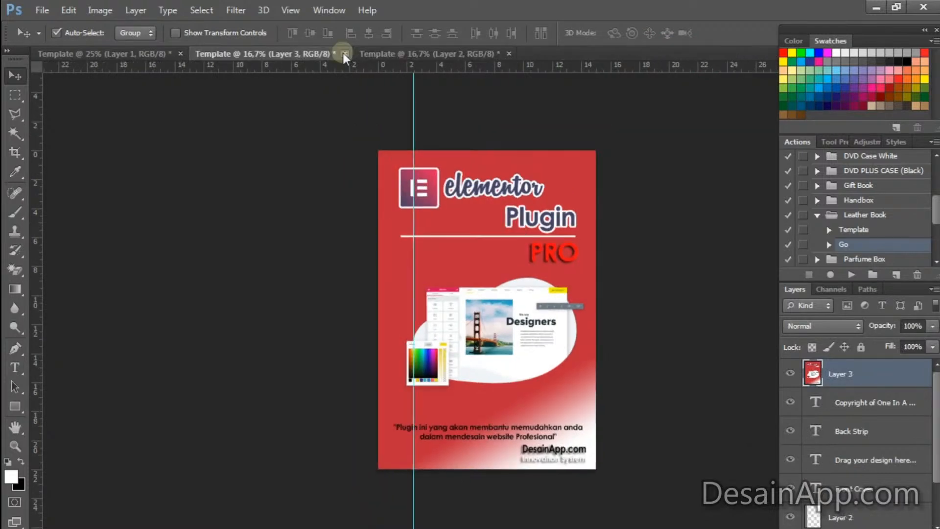
left_click(344, 54)
left_click(131, 55)
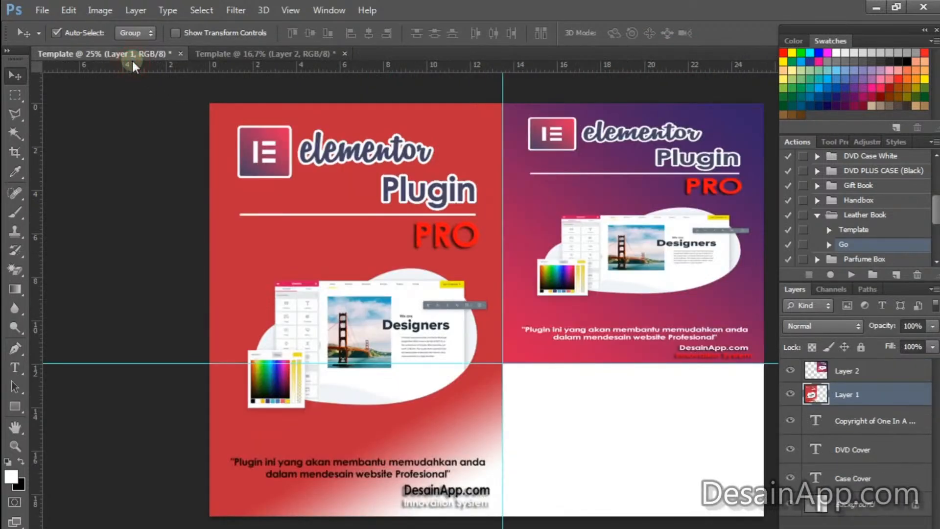
left_click(179, 54)
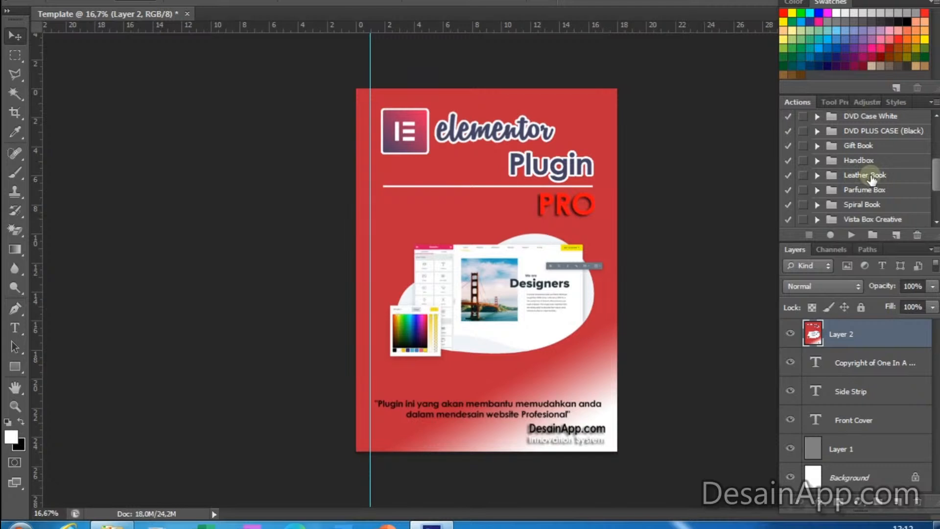
Create a new template document with the Template action of the DVD PLUS CASE (Black) set.
scroll(881, 182, "up", 1)
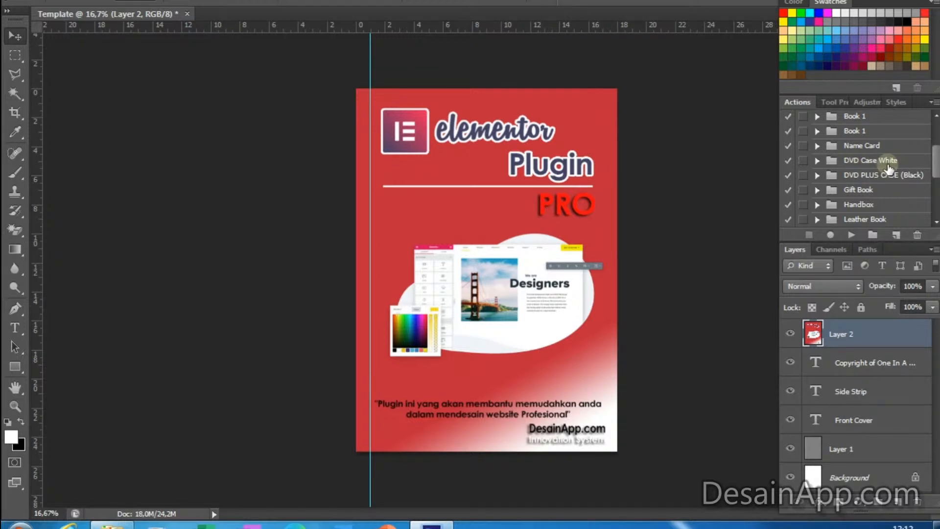
left_click(816, 175)
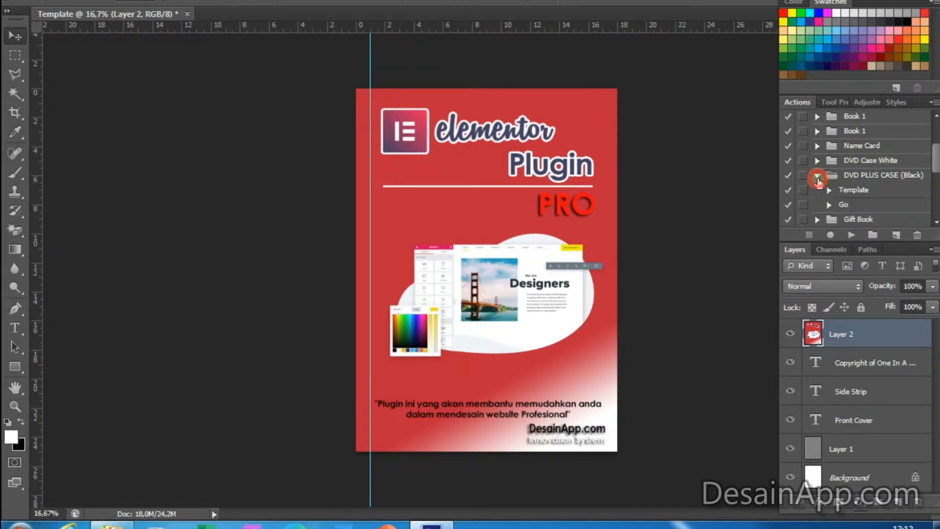
left_click(841, 190)
left_click(852, 234)
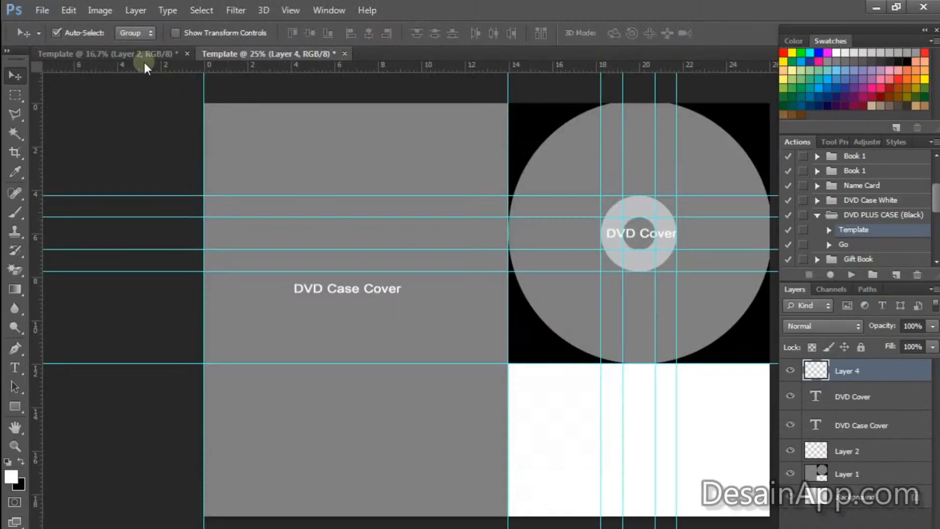
Copy the red cover into the DVD template, scale it to 77.70% width and full height to fill the DVD Case Cover area, and apply.
left_click(140, 16)
left_click_drag(298, 110, 310, 192)
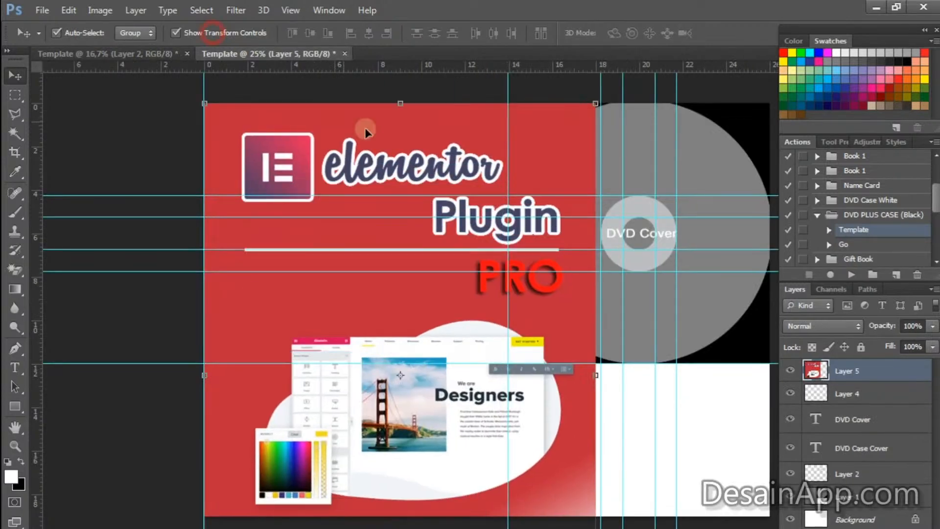
left_click_drag(400, 104, 400, 104)
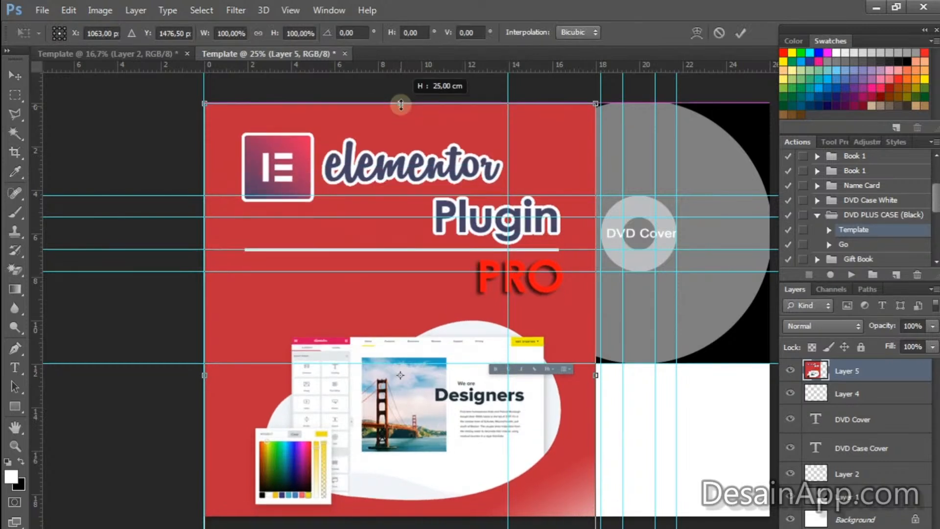
left_click_drag(595, 375, 508, 383)
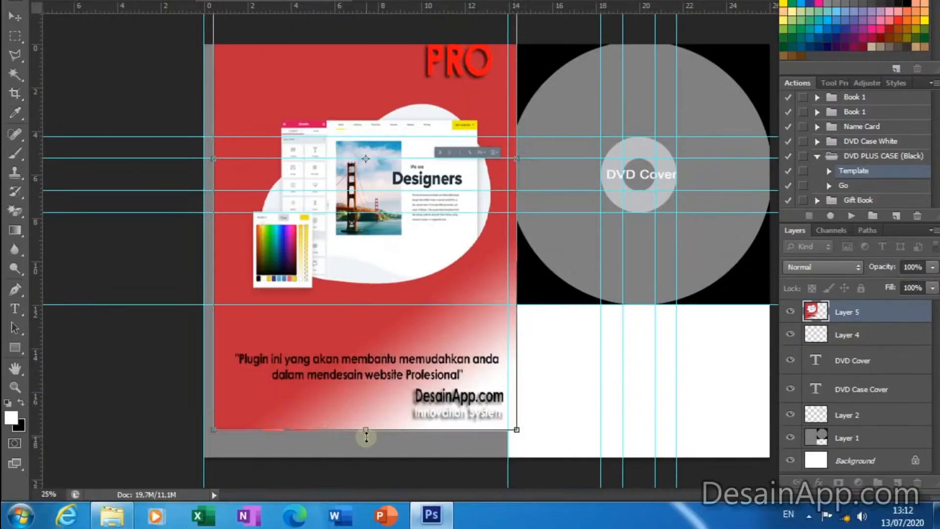
left_click_drag(367, 433, 368, 276)
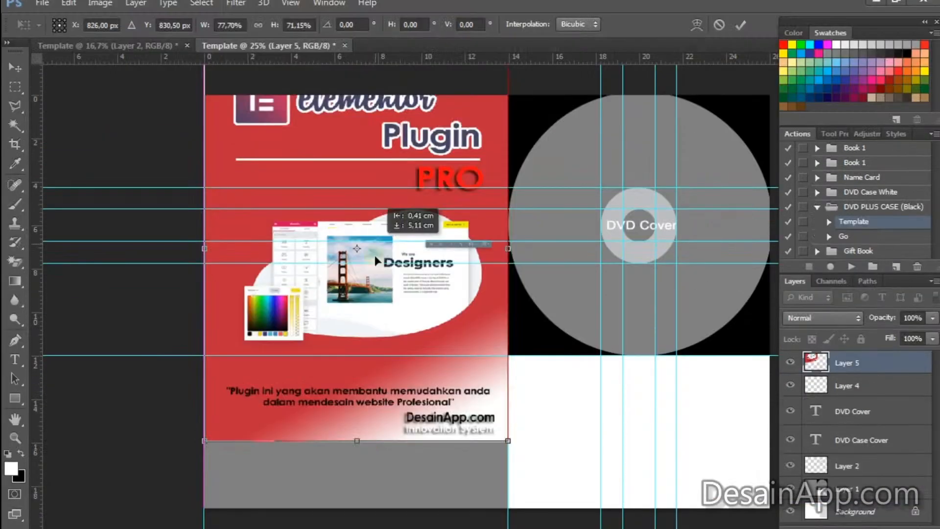
left_click_drag(377, 260, 377, 328)
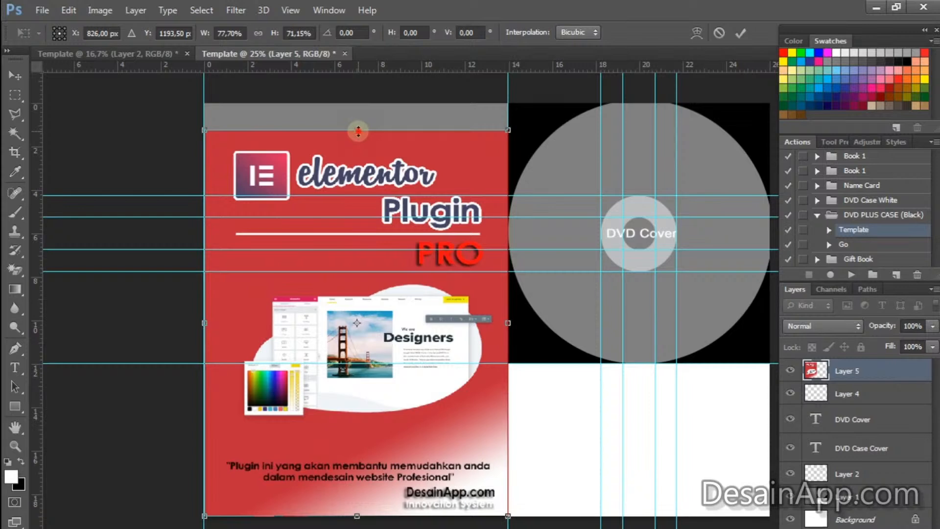
left_click_drag(358, 131, 358, 103)
left_click(10, 76)
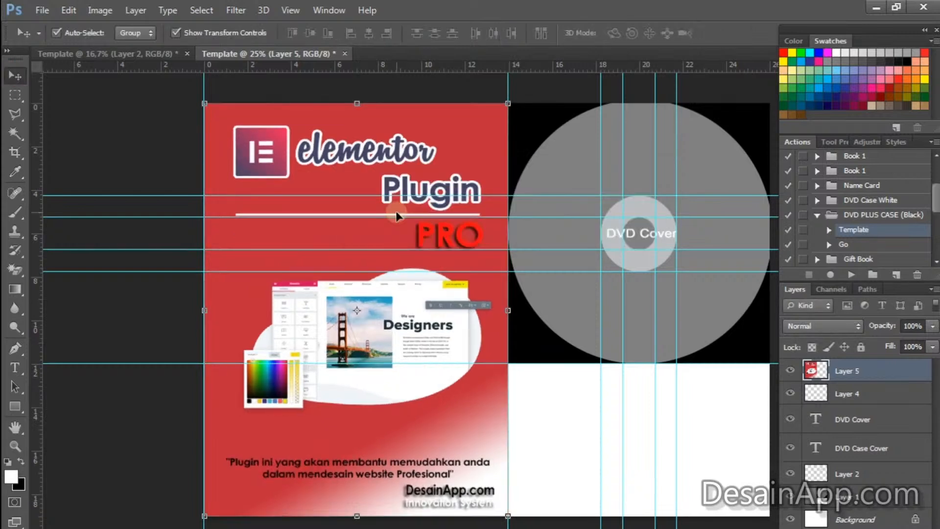
Open Box Plugin Elementor.jpg and copy its whole image into the DVD case template.
key("ctrl+o")
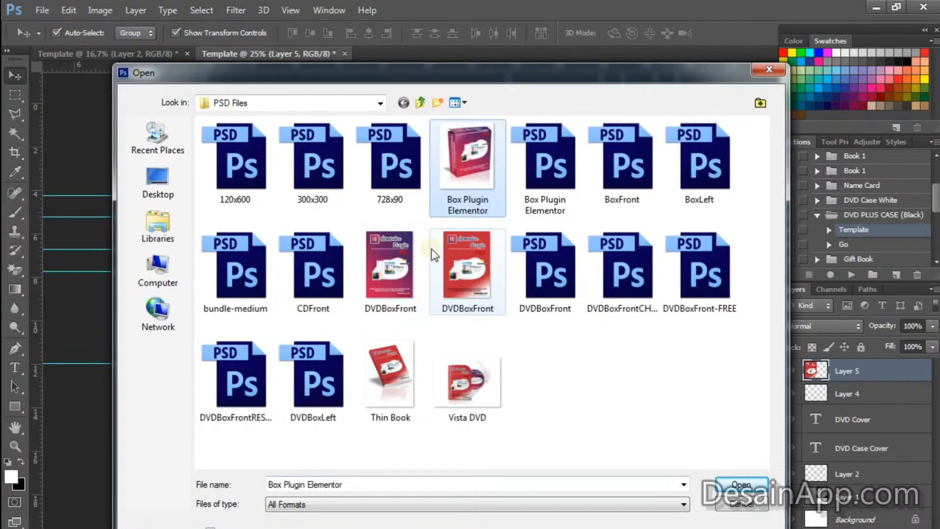
double_click(460, 252)
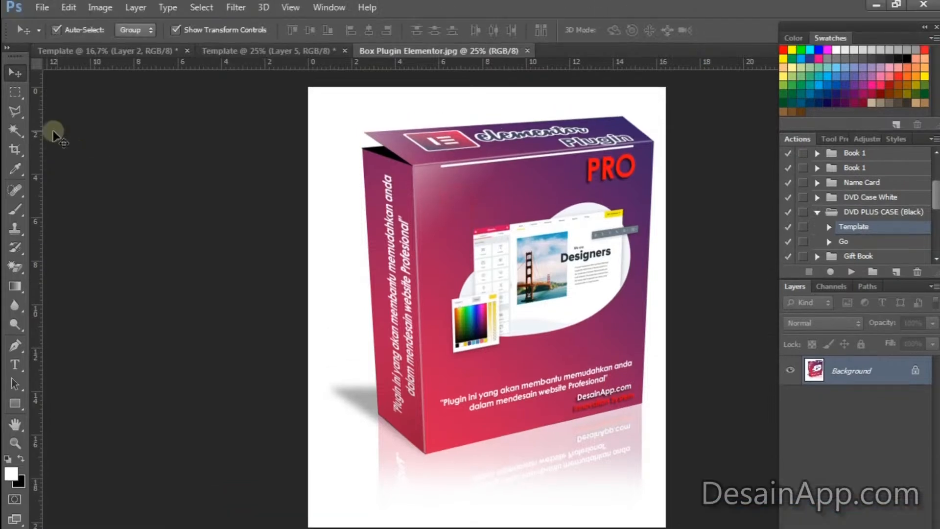
key("m")
left_click_drag(360, 87, 659, 480)
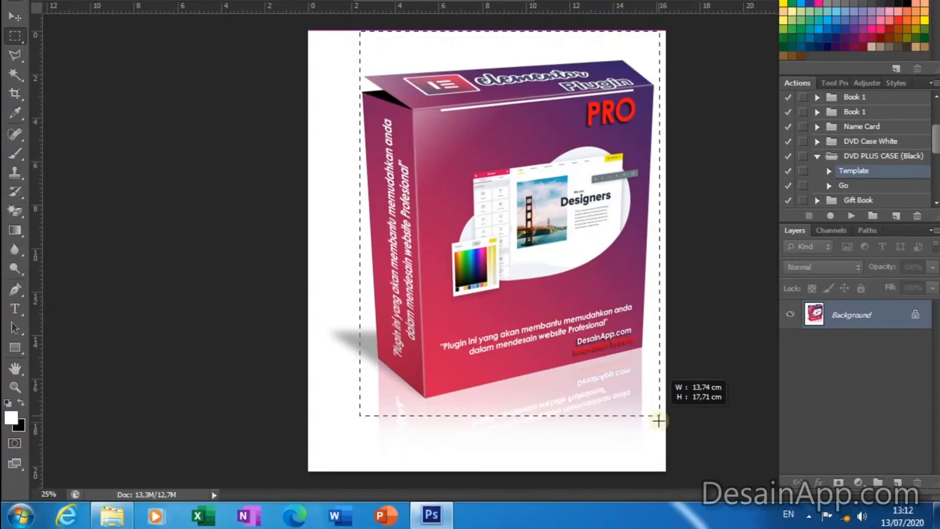
left_click_drag(289, 27, 699, 483)
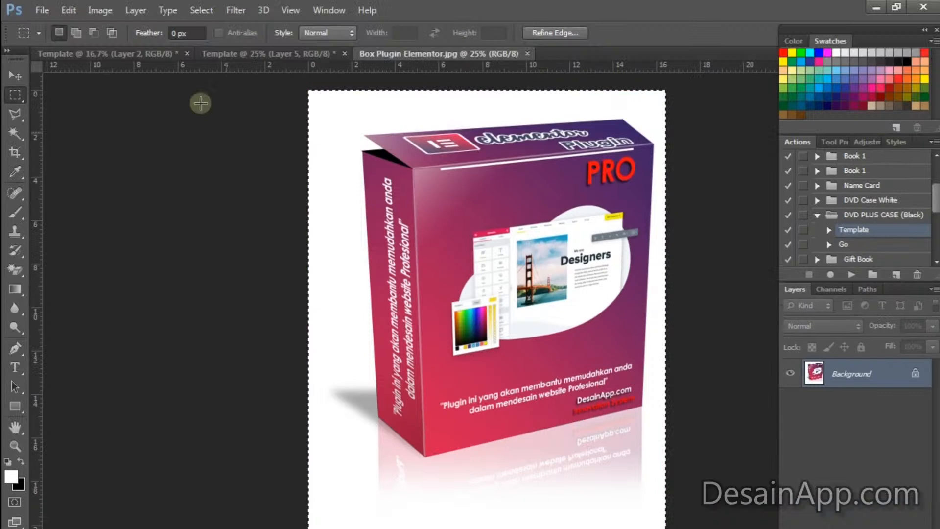
key("v")
left_click_drag(489, 184, 580, 238)
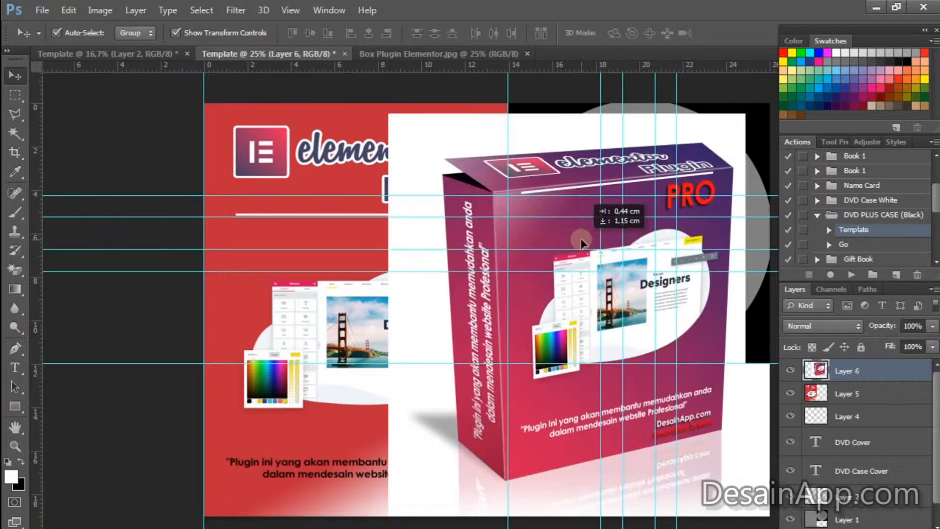
Align the box image to the template's upper-right corner, scale it to 73.11% width and 59.20% height over the DVD Cover area, and apply.
key("ctrl+t")
key("ctrl+0")
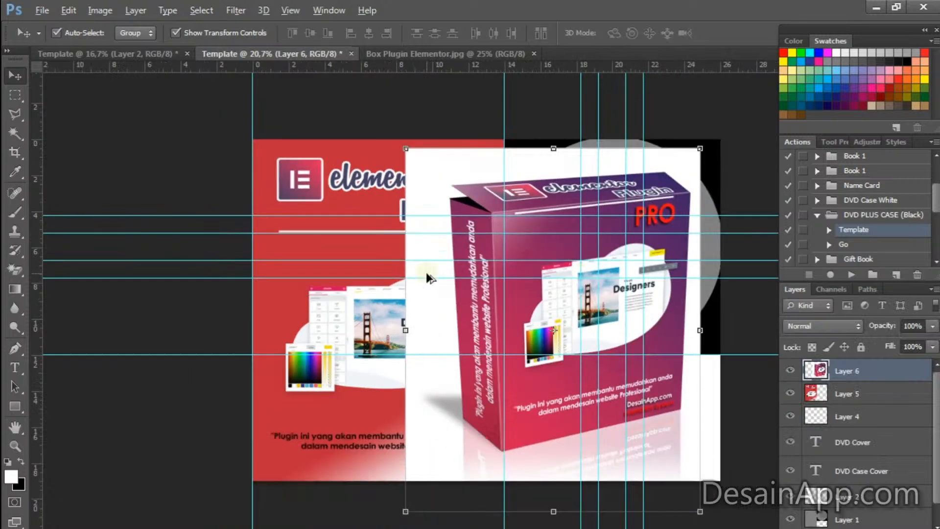
left_click_drag(548, 193, 568, 184)
left_click(220, 30)
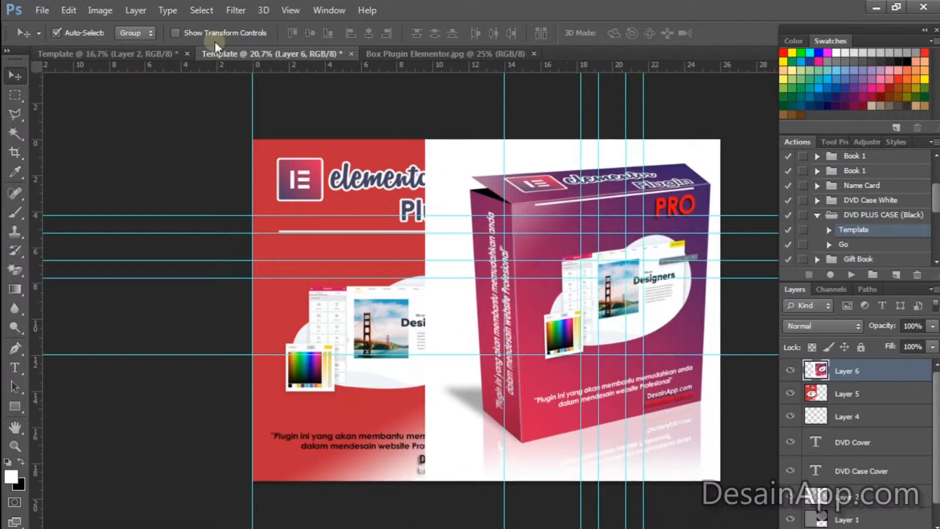
left_click_drag(425, 481, 491, 417)
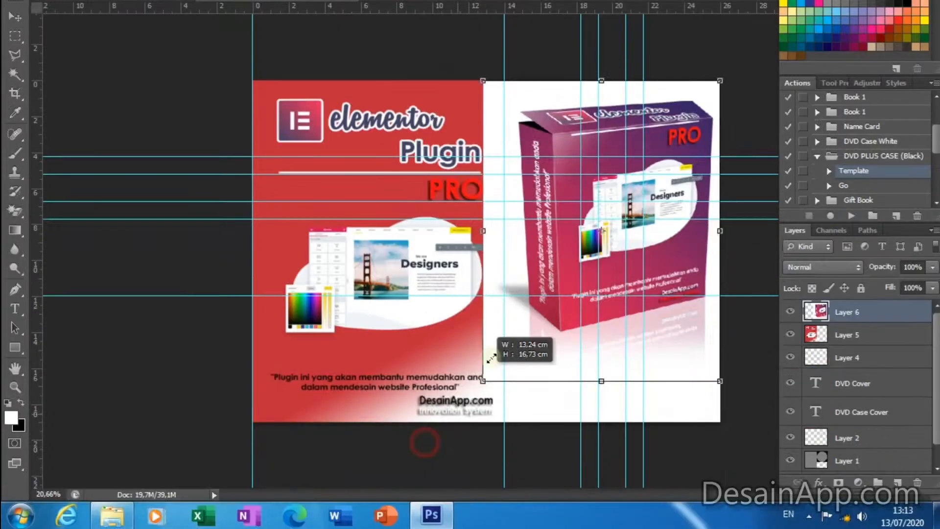
left_click_drag(491, 358, 506, 296)
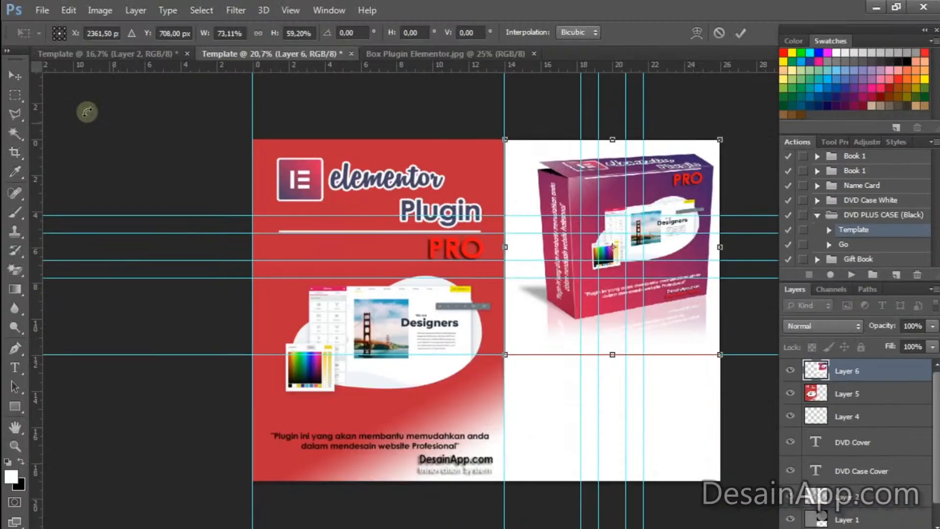
left_click(15, 75)
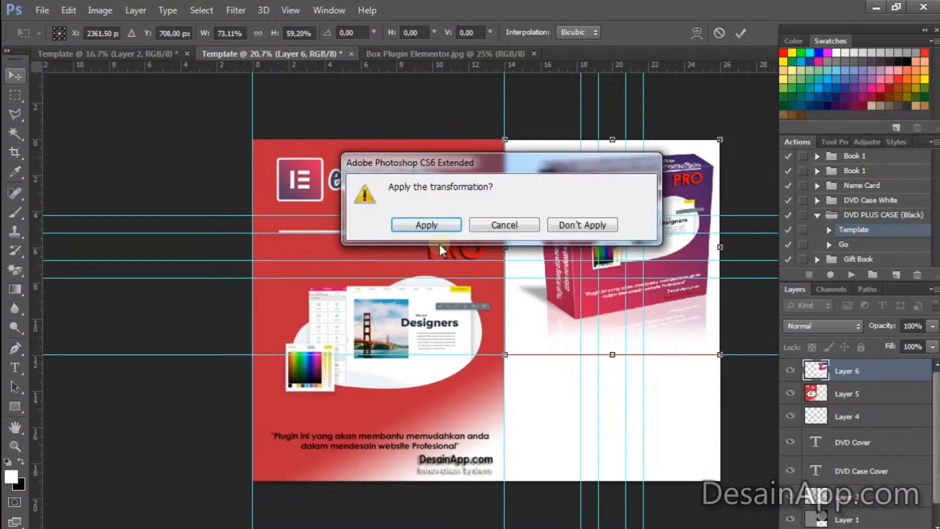
left_click(426, 225)
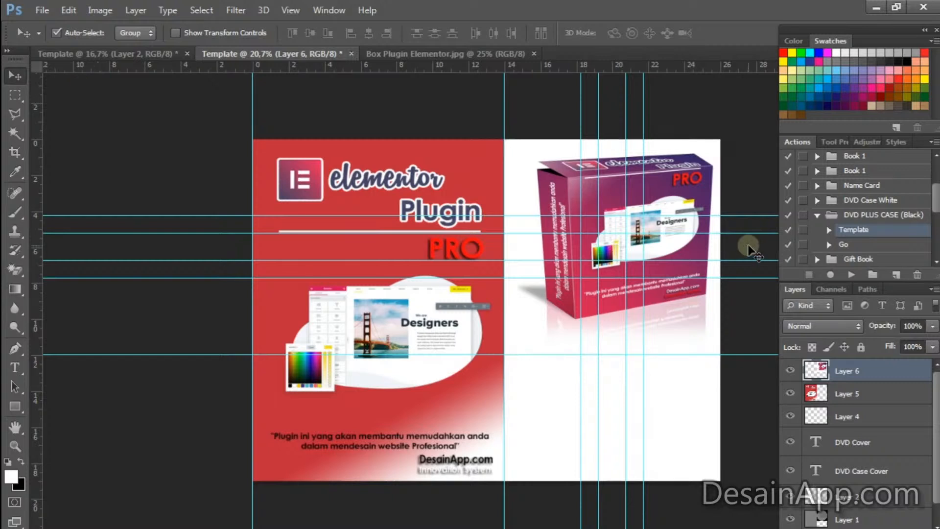
Render the DVD case and disc mockup with the Go action of the DVD PLUS CASE (Black) set.
left_click(873, 244)
left_click(847, 275)
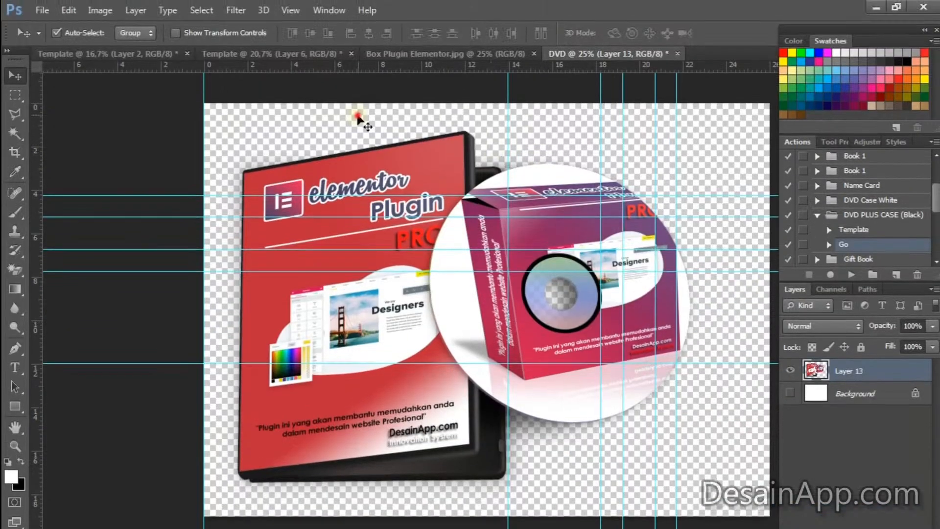
left_click_drag(357, 112, 235, 117)
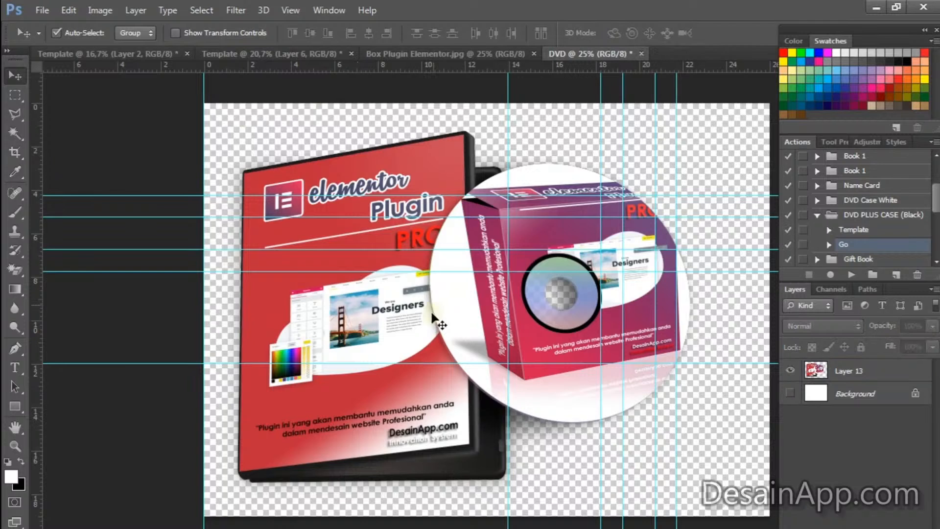
left_click(492, 319)
left_click(379, 235)
left_click(821, 245)
left_click(738, 280)
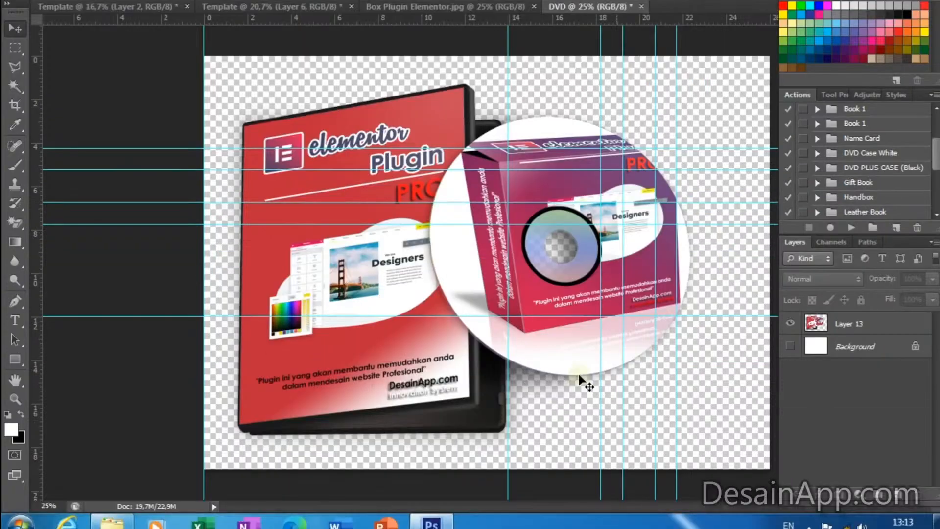
left_click(609, 291)
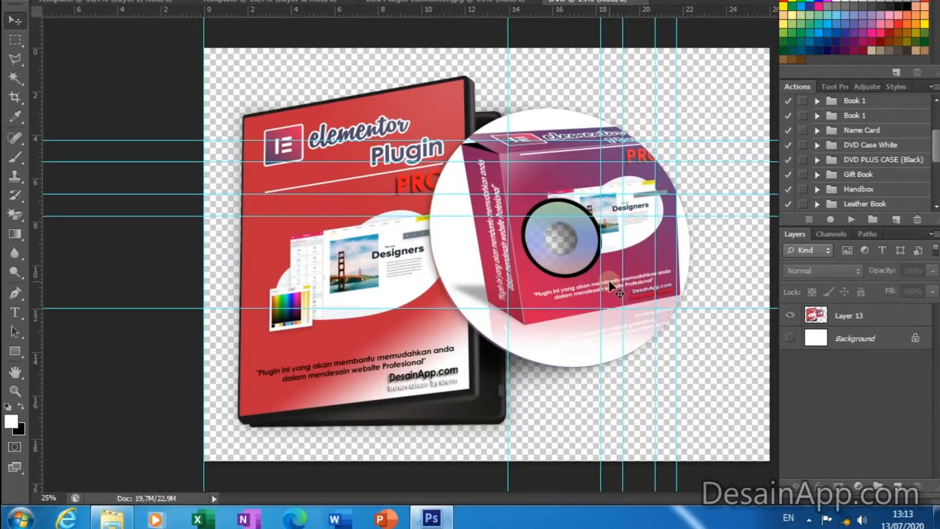
left_click(363, 148)
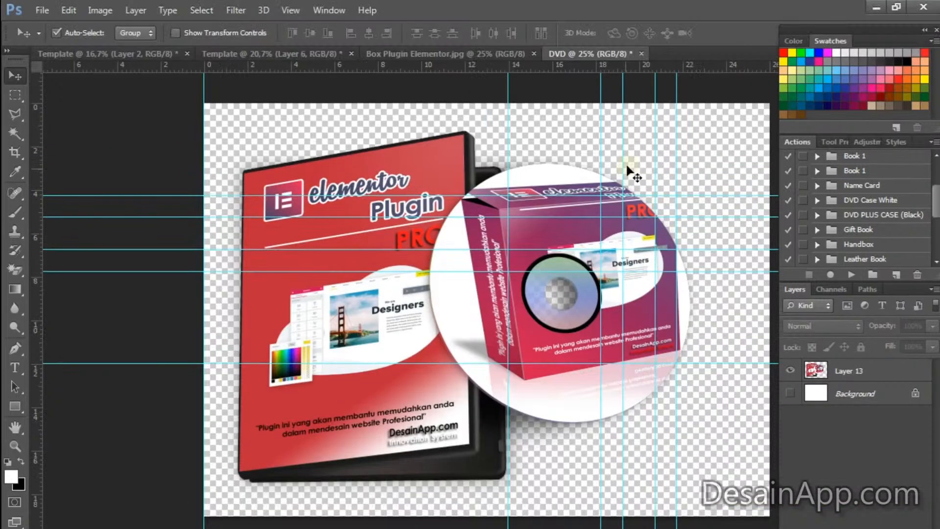
left_click(535, 54)
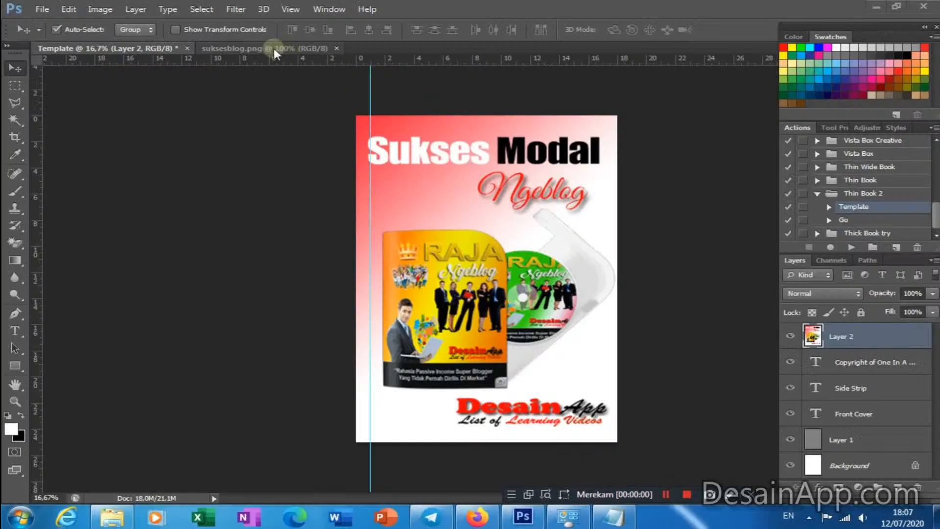
Close suksesblog.png and render the Sukses Modal Ngeblog cover as a 3D book with the Go action of the Thin Book 2 set.
left_click(274, 48)
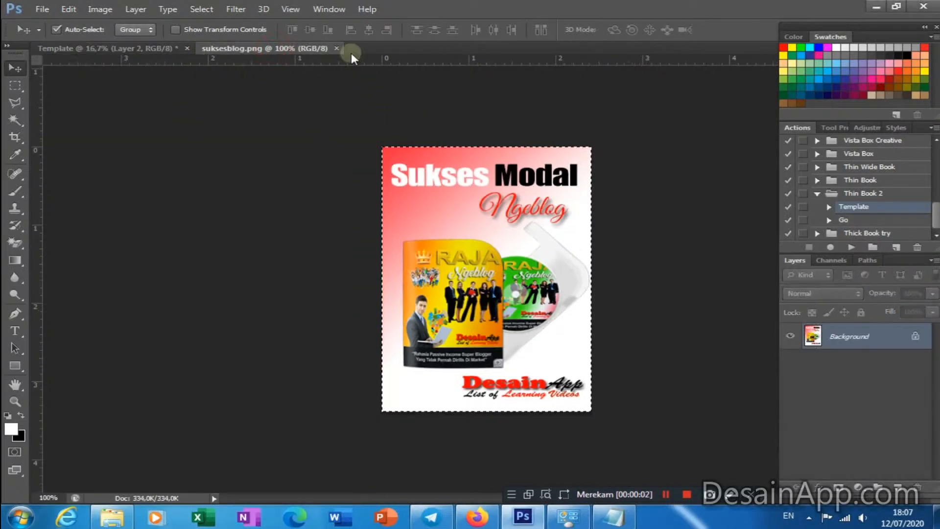
left_click(336, 48)
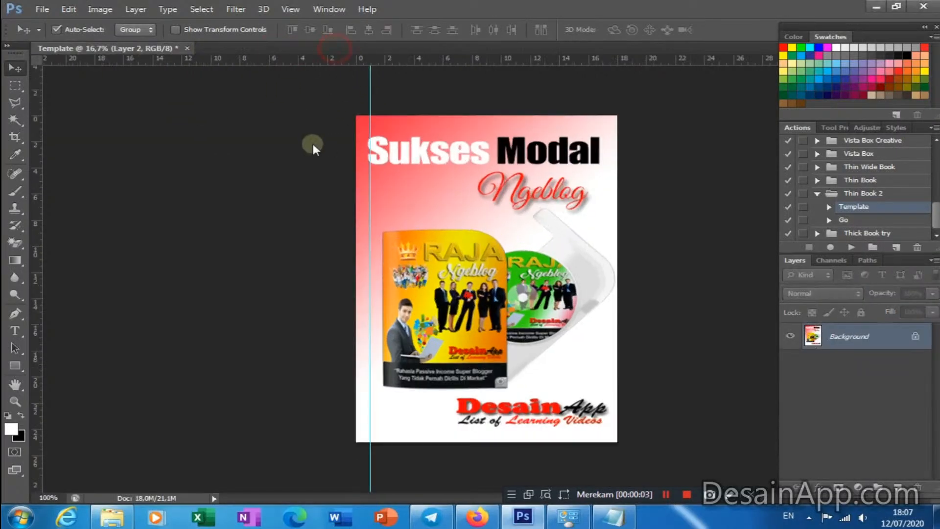
left_click(843, 220)
left_click(851, 248)
left_click(190, 32)
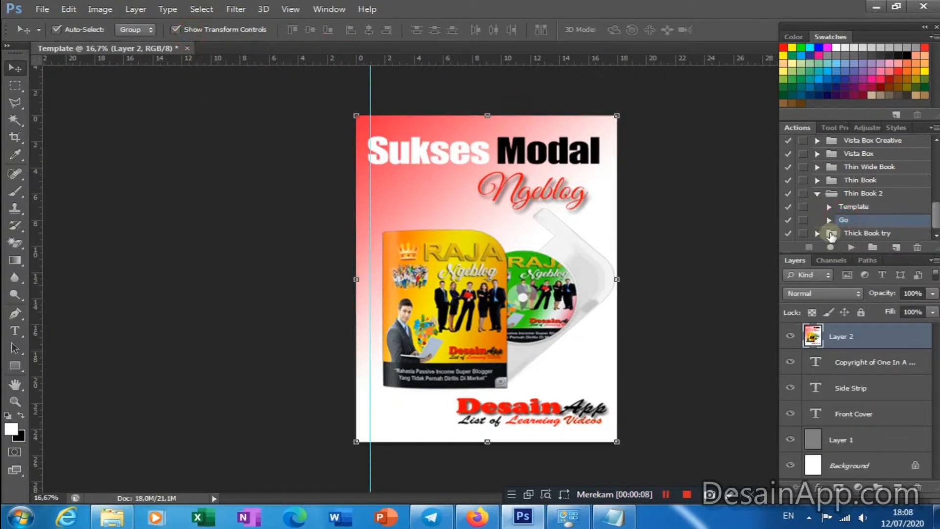
left_click(852, 248)
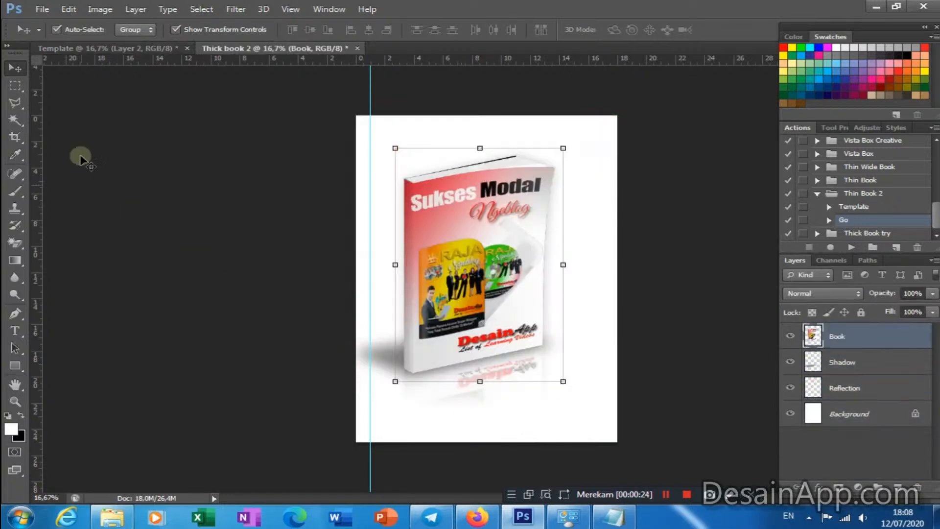
left_click(204, 30)
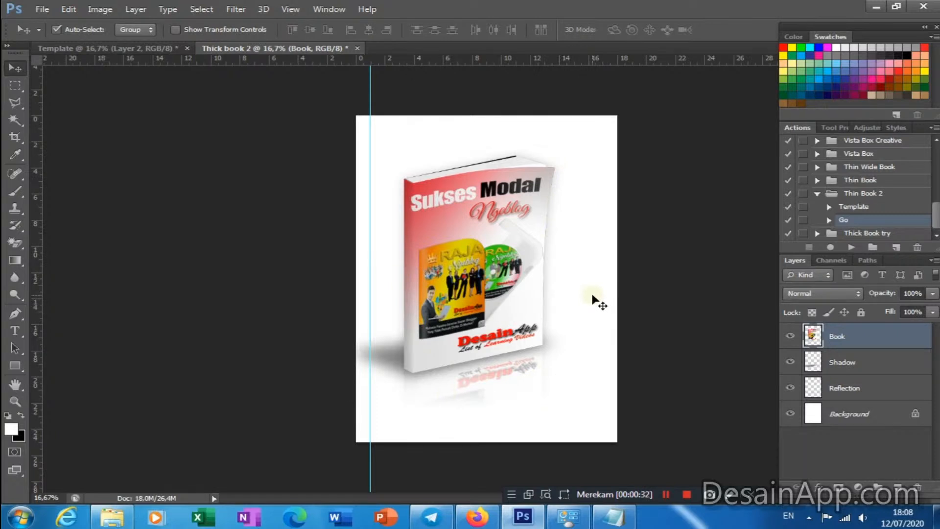
Delete the white Background layer behind the rendered book to make it transparent.
right_click(595, 167)
left_click(604, 172)
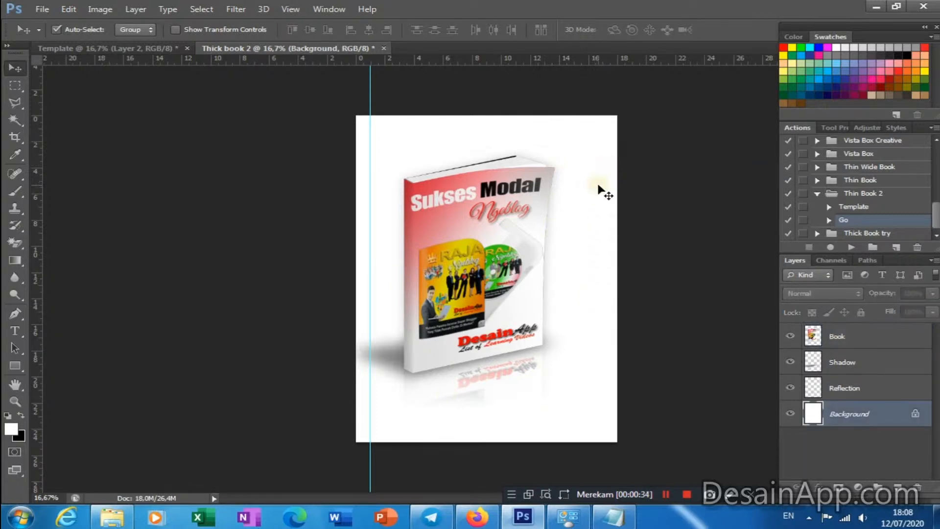
key("Delete")
Save the transparent book mockup as a PNG copy named suksesblog2.
left_click(42, 8)
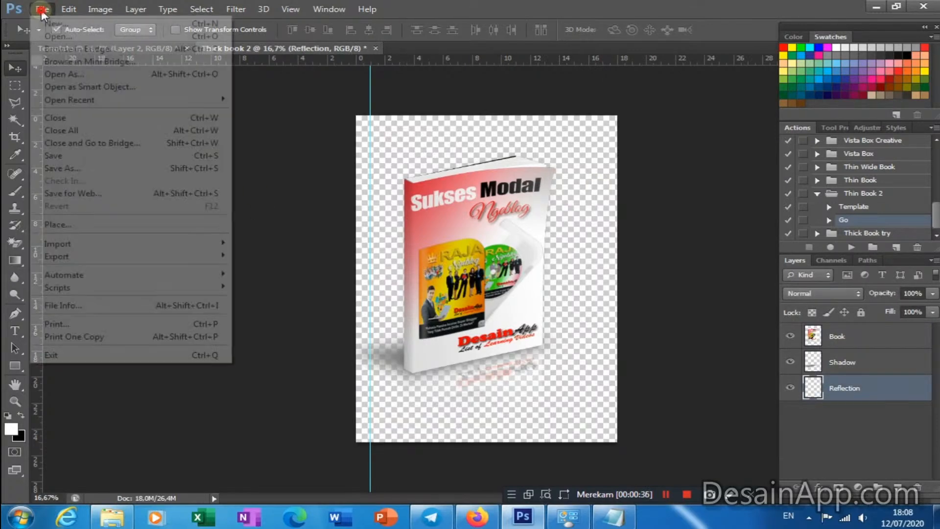
left_click(93, 170)
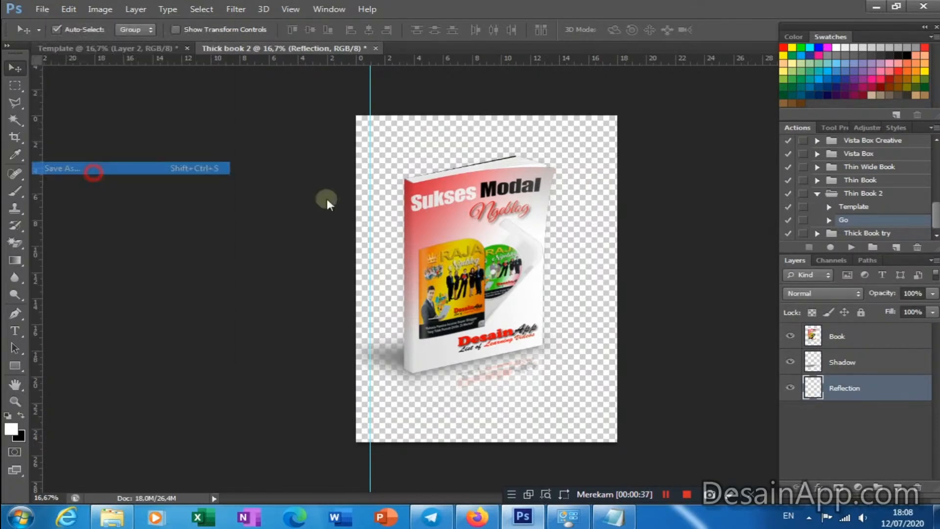
left_click(694, 340)
left_click(544, 294)
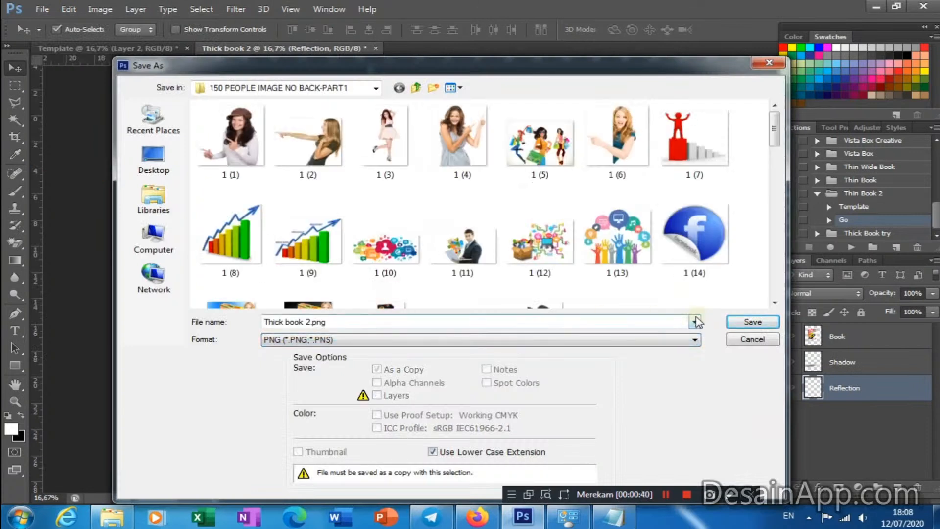
left_click(545, 325)
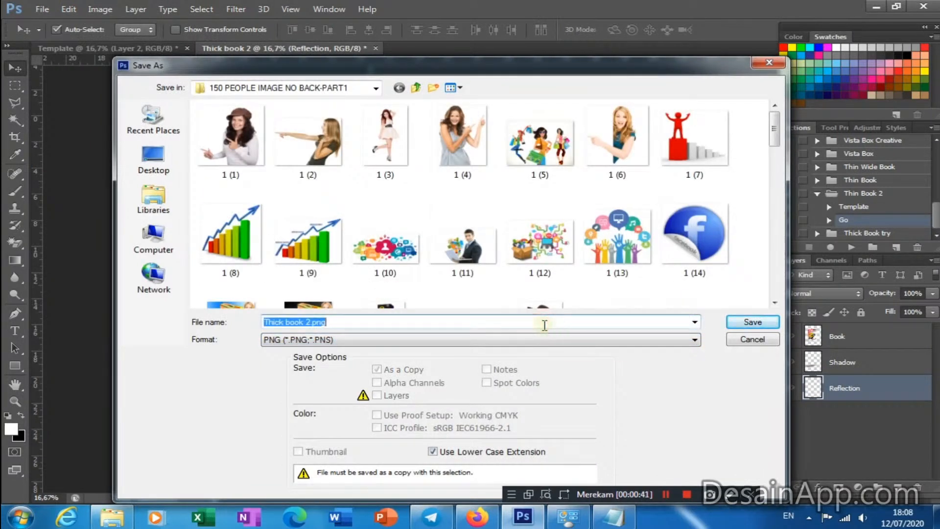
type("suksesblog")
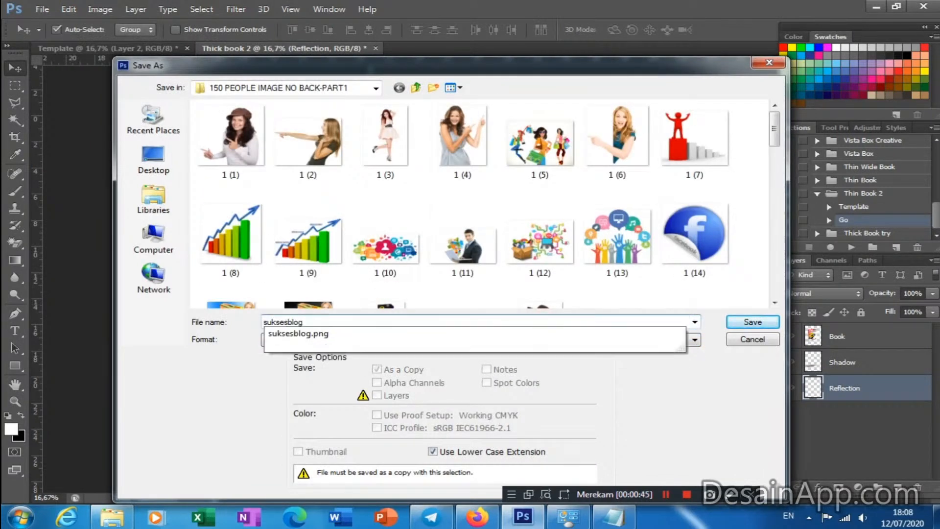
type("2")
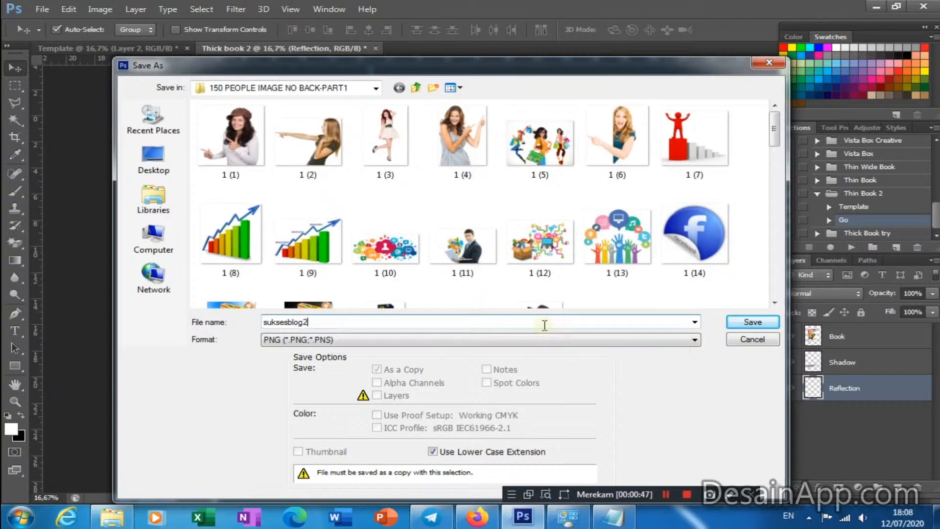
key("Return")
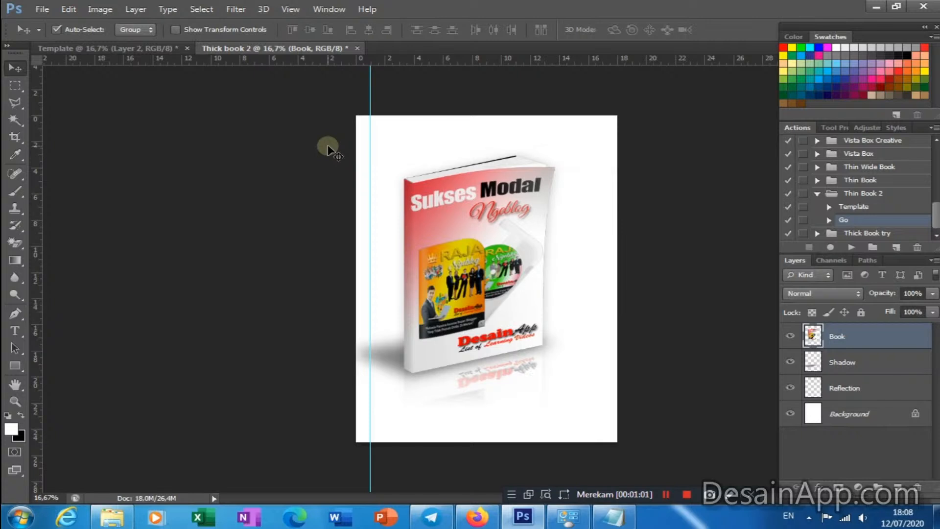
Fill the Background layer with a Black, White linear gradient running diagonally from the lower-left to the upper-right corner of the canvas.
right_click(403, 137)
left_click(441, 137)
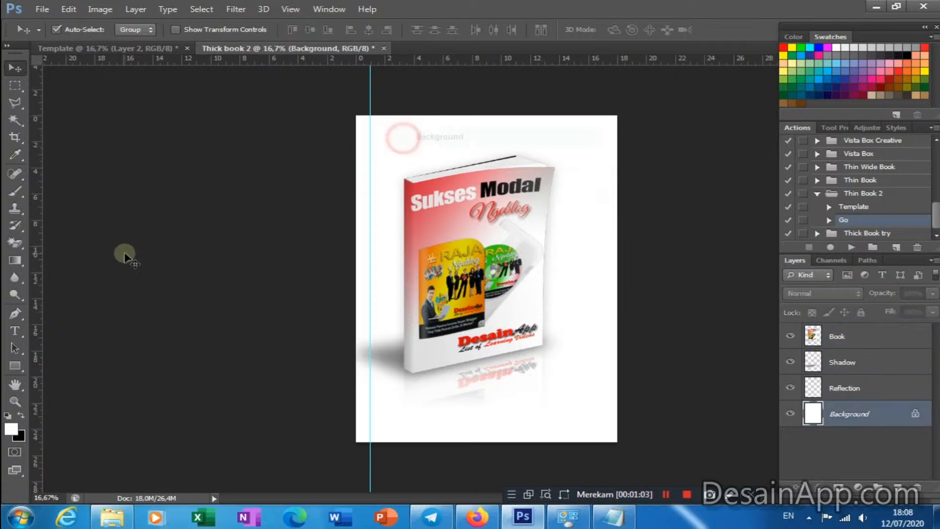
left_click(15, 260)
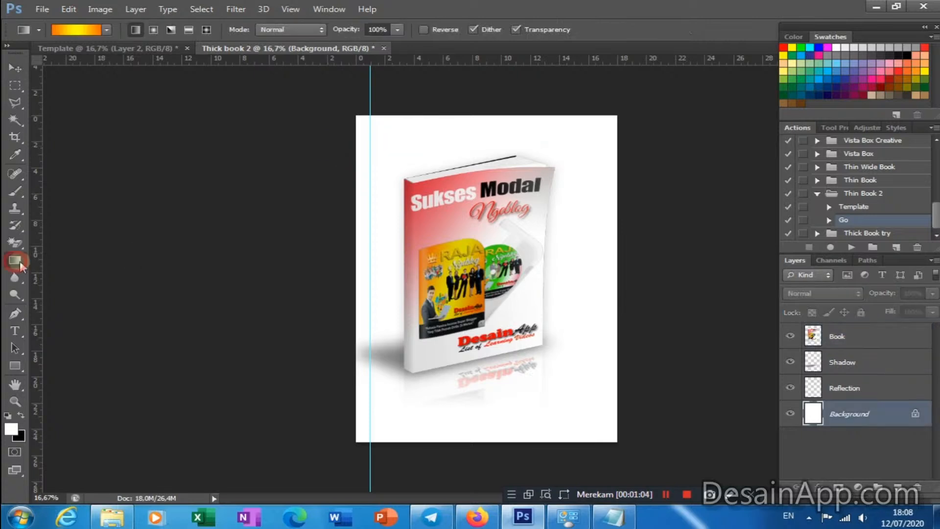
left_click(88, 32)
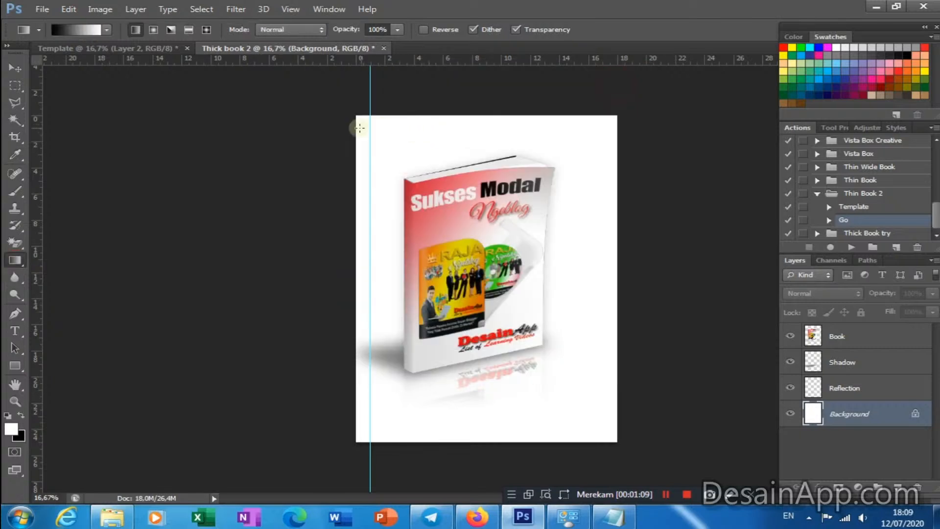
mouse_move(363, 121)
left_mouse_down()
mouse_move(489, 254)
mouse_move(612, 453)
mouse_move(616, 442)
left_mouse_up()
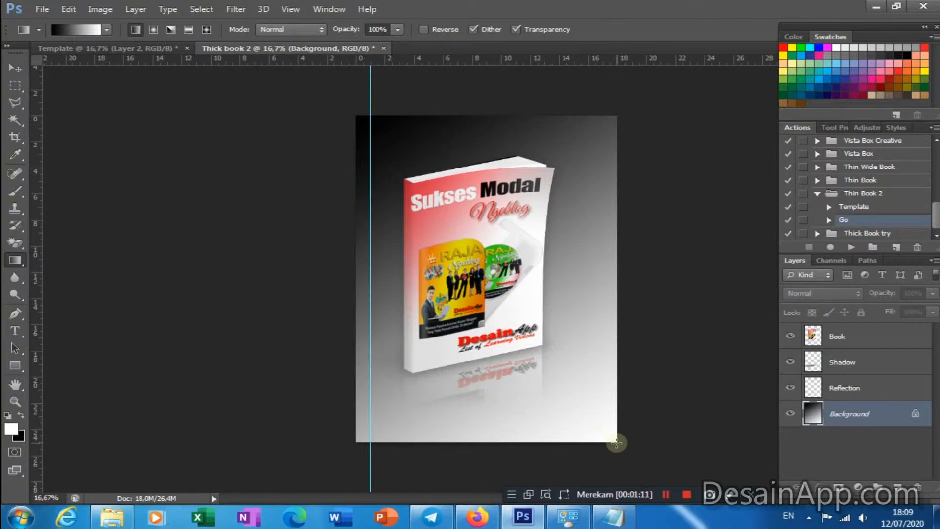
left_click_drag(598, 213, 405, 372)
left_click_drag(329, 477, 613, 119)
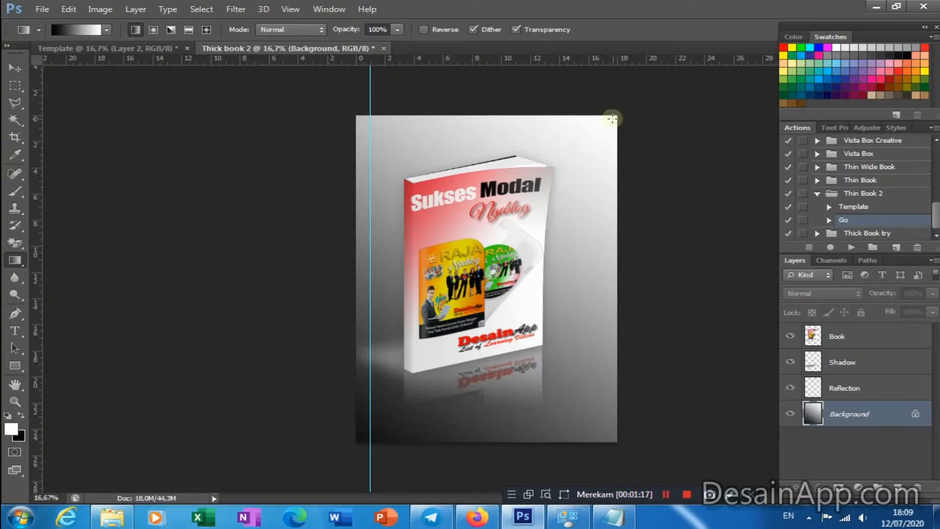
left_click(16, 67)
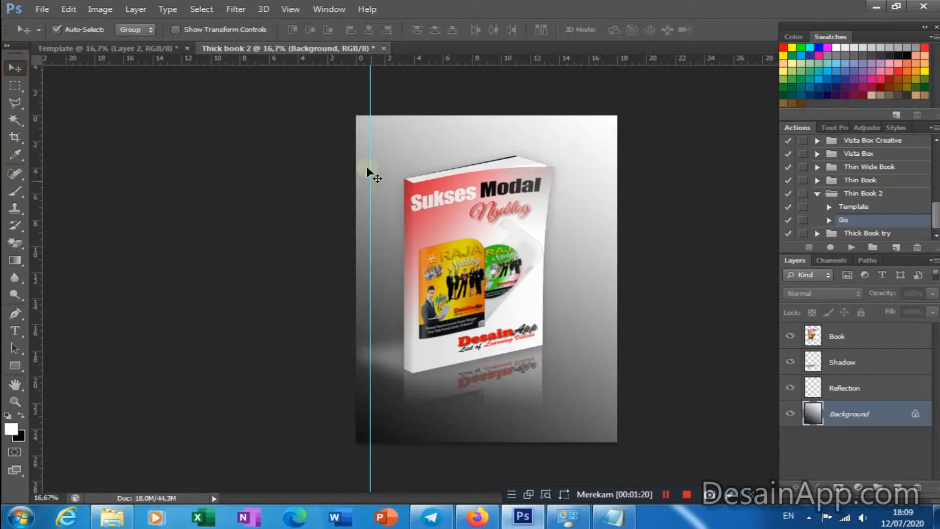
Fill the Background layer with the white-to-black gradient preset, running from the canvas's upper edge down to its lower part.
left_click(16, 260)
left_click(68, 30)
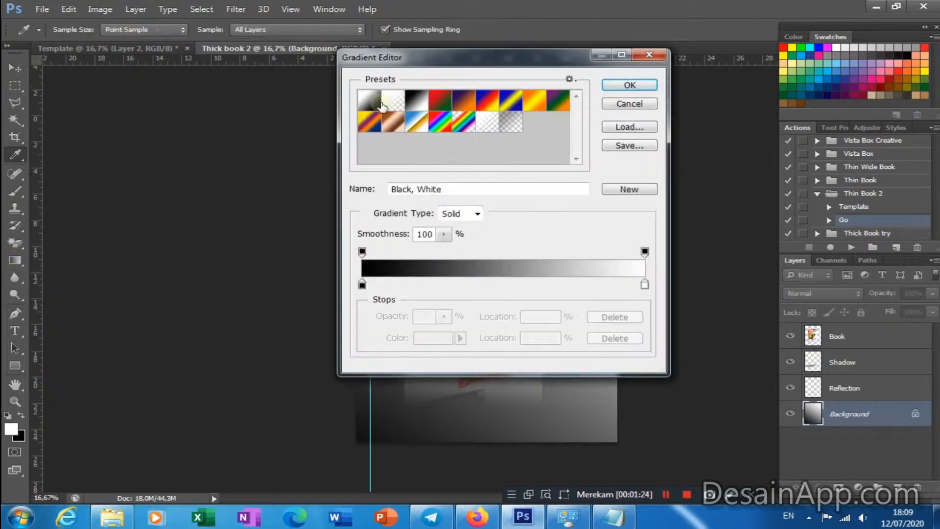
left_click(370, 101)
left_click(611, 88)
left_click_drag(367, 116, 623, 450)
left_click_drag(325, 153, 655, 428)
left_click_drag(346, 287, 485, 342)
left_click_drag(449, 122, 539, 416)
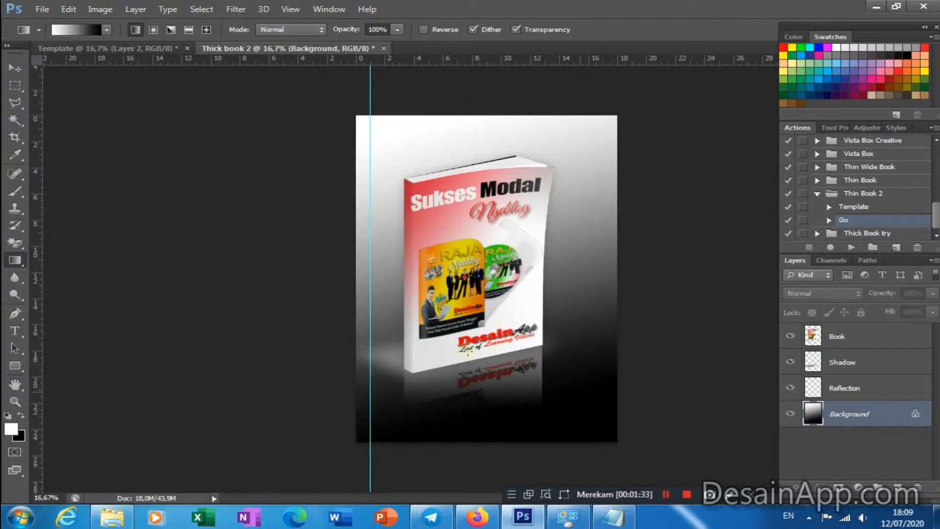
left_click(23, 72)
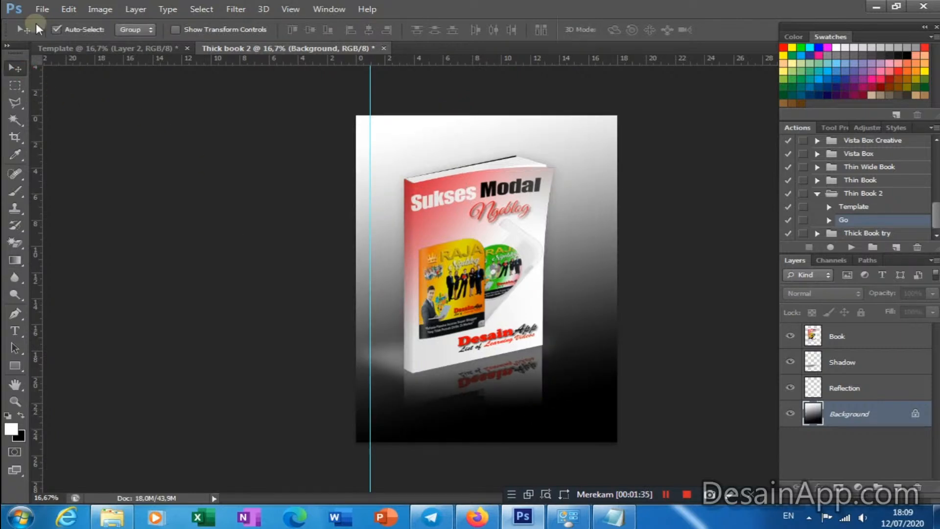
Start saving a copy of the gradient-background book mockup in PNG format.
key("ctrl+shift+s")
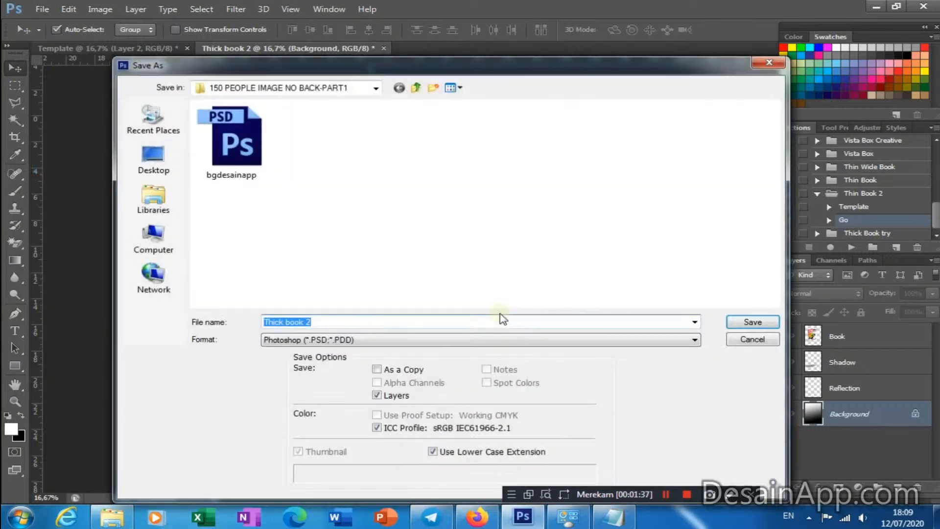
left_click(420, 340)
left_click(422, 302)
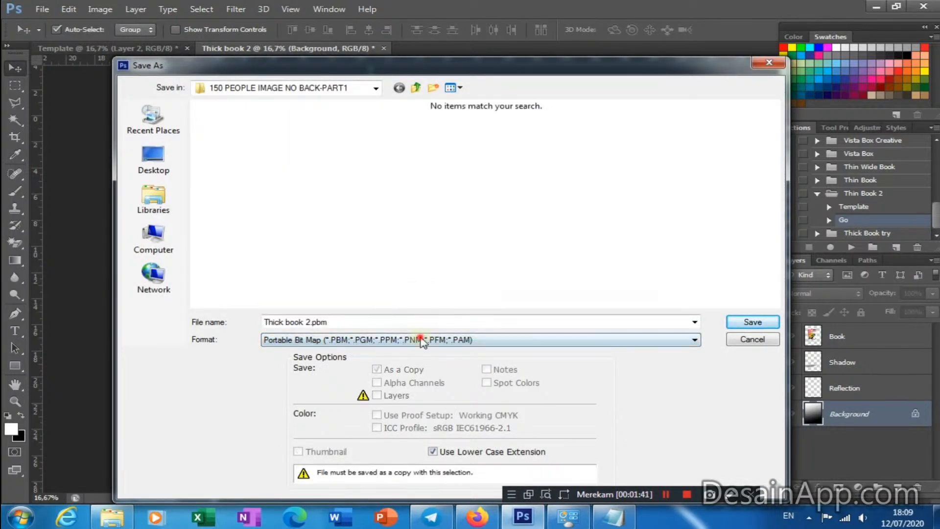
left_click(420, 340)
left_click(407, 291)
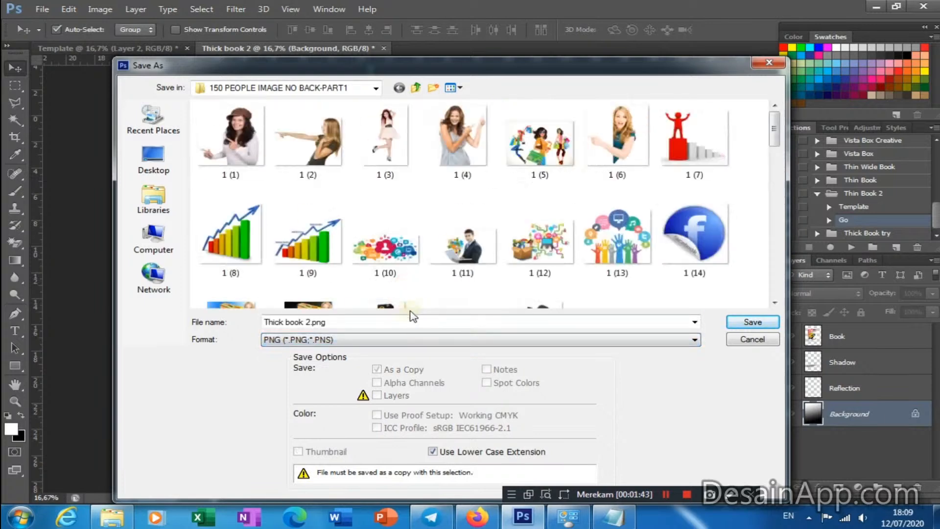
Name the PNG copy "suksesblog black" and save it.
left_click(406, 320)
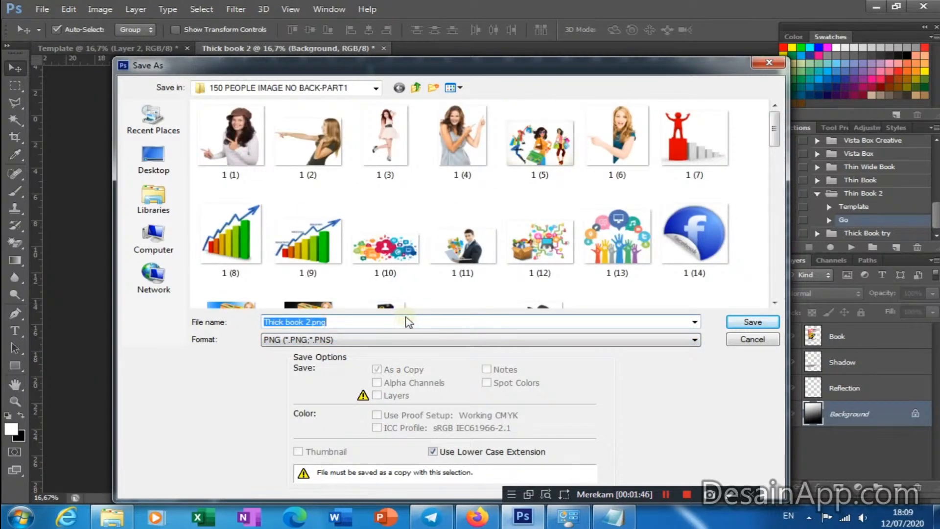
type("sukses blo")
key("BackSpace")
key("BackSpace")
key("BackSpace")
key("BackSpace")
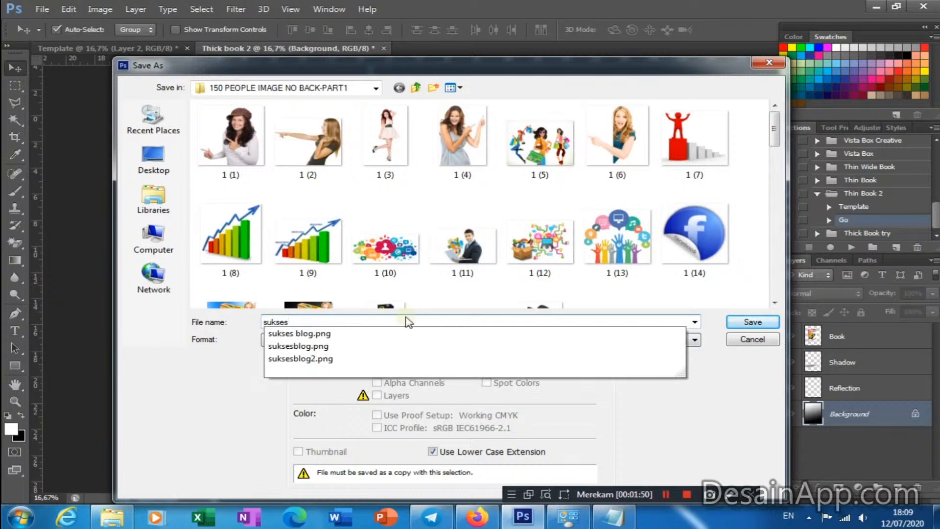
type("blog ")
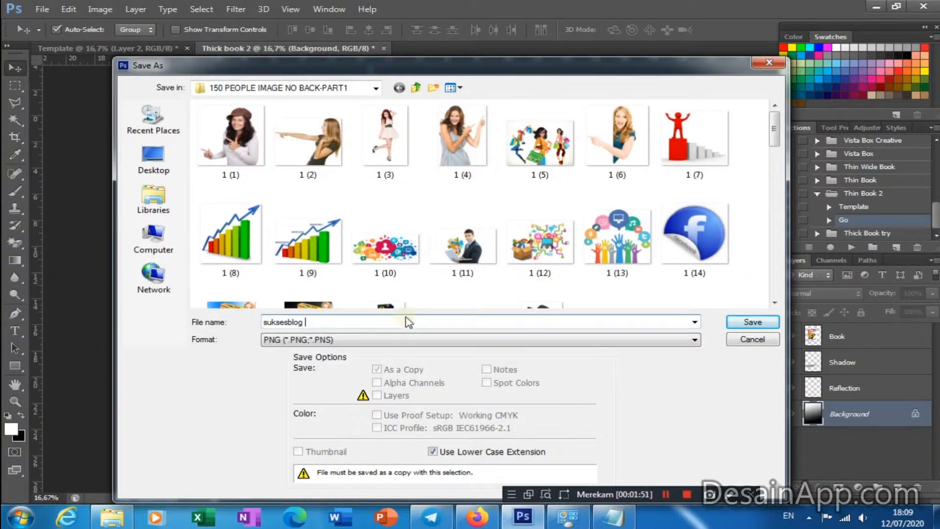
type("book")
key("Return")
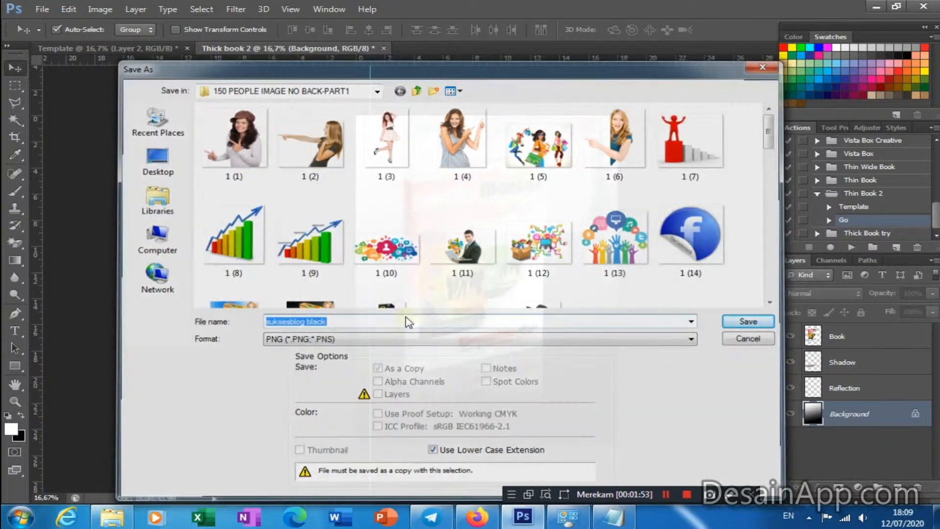
key("Return")
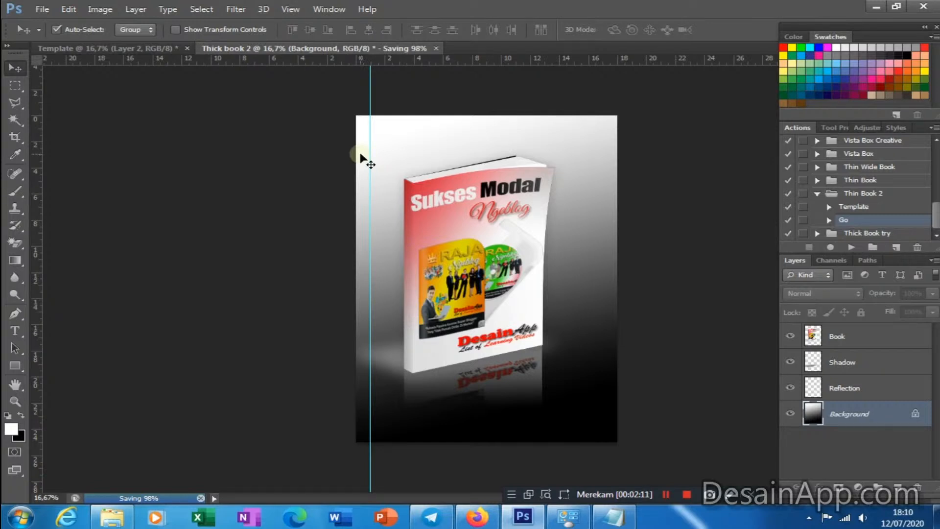
Close the Template document and select the Book layer in the Thick book 2 mockup.
left_click(150, 48)
left_click(186, 48)
left_click(440, 203)
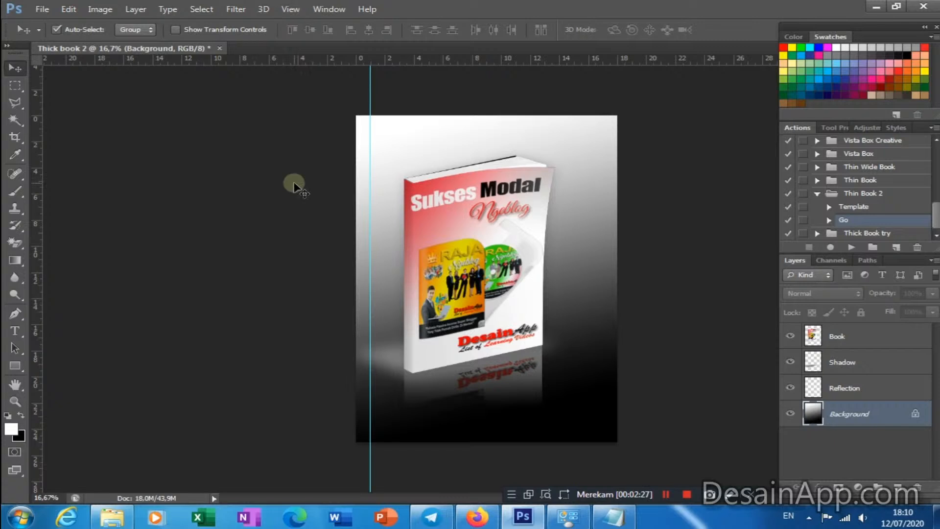
mouse_move(480, 264)
left_mouse_down()
mouse_move(516, 269)
mouse_move(480, 274)
left_mouse_up()
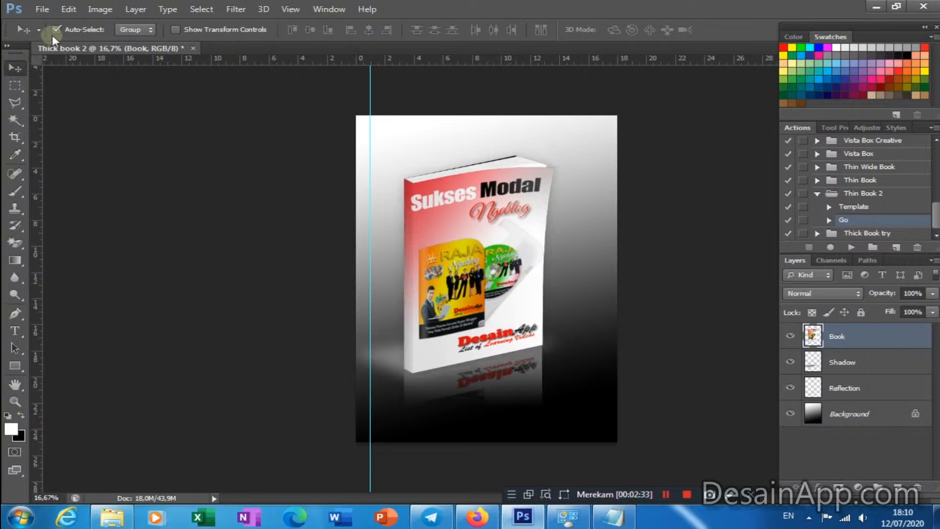